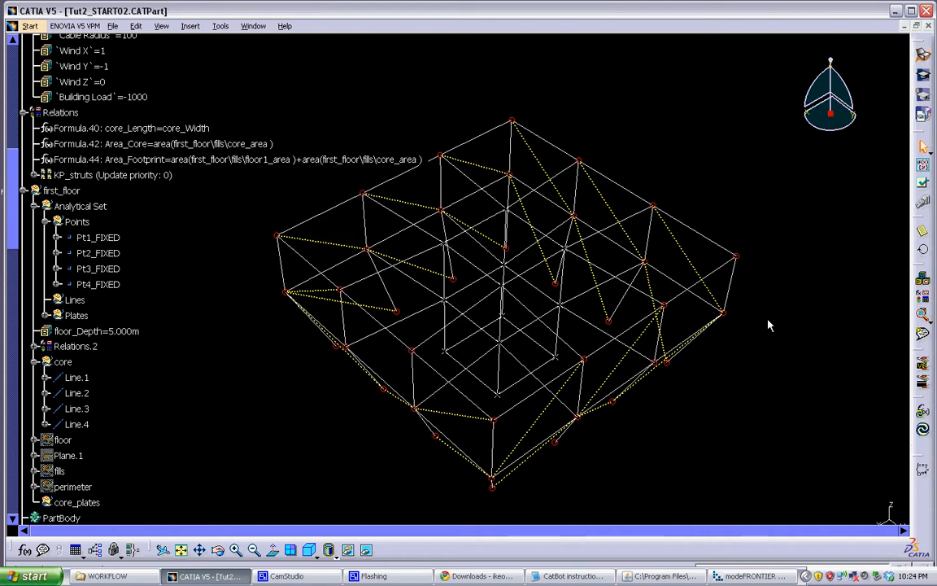
# Step: Switch to the CatBot instructions in Notepad and review the naming suffixes listed for the plate objects
pyautogui.moveTo(769, 325)
pyautogui.mouseDown(button='middle')
pyautogui.moveTo(816, 363)
pyautogui.moveTo(769, 373)
pyautogui.moveTo(700, 274)
pyautogui.moveTo(581, 237)
pyautogui.moveTo(519, 287)
pyautogui.moveTo(628, 347)
pyautogui.moveTo(718, 373)
pyautogui.moveTo(764, 377)
pyautogui.moveTo(777, 367)
pyautogui.mouseUp(button='middle')
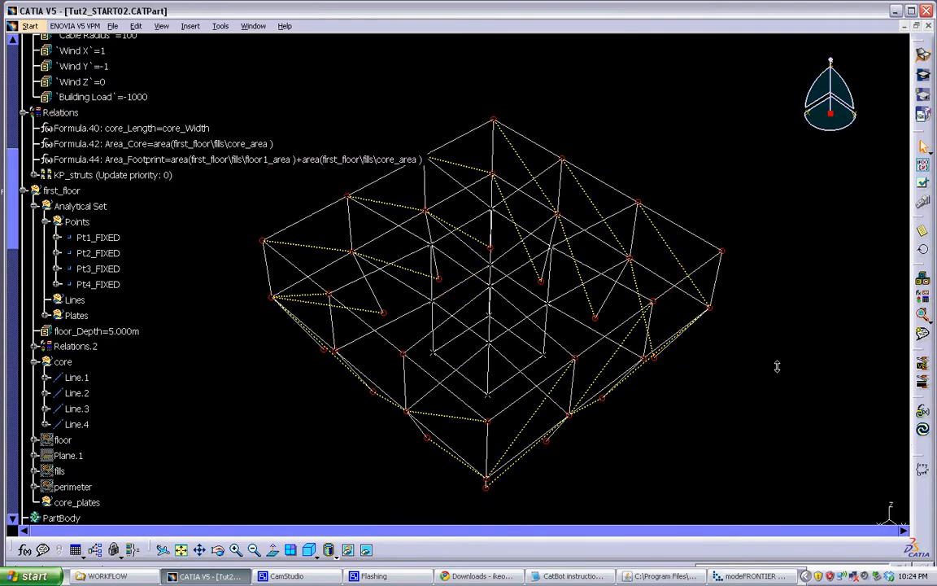
pyautogui.click(570, 576)
pyautogui.scroll(-2, 512, 337)
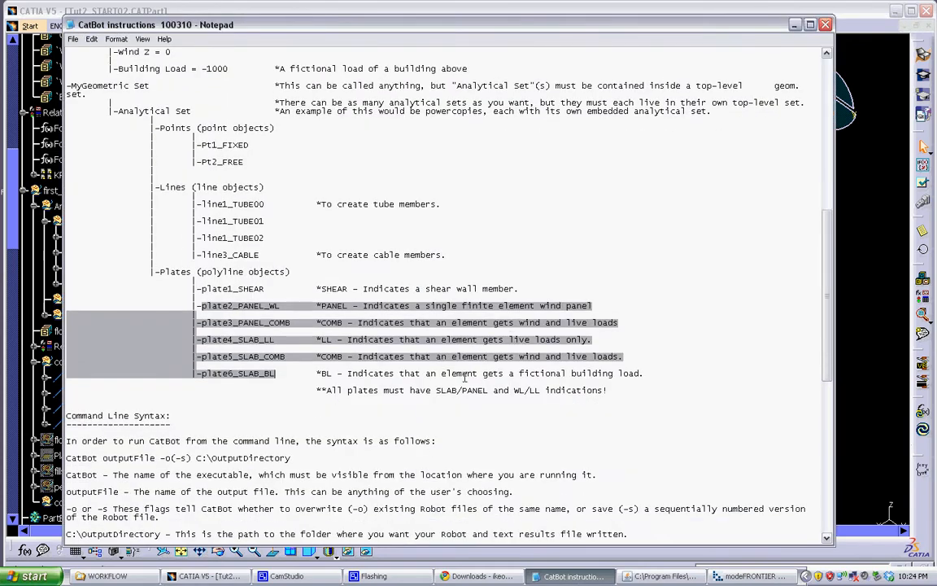
pyautogui.click(583, 382)
pyautogui.moveTo(204, 302); pyautogui.dragTo(279, 373)
pyautogui.click(256, 314)
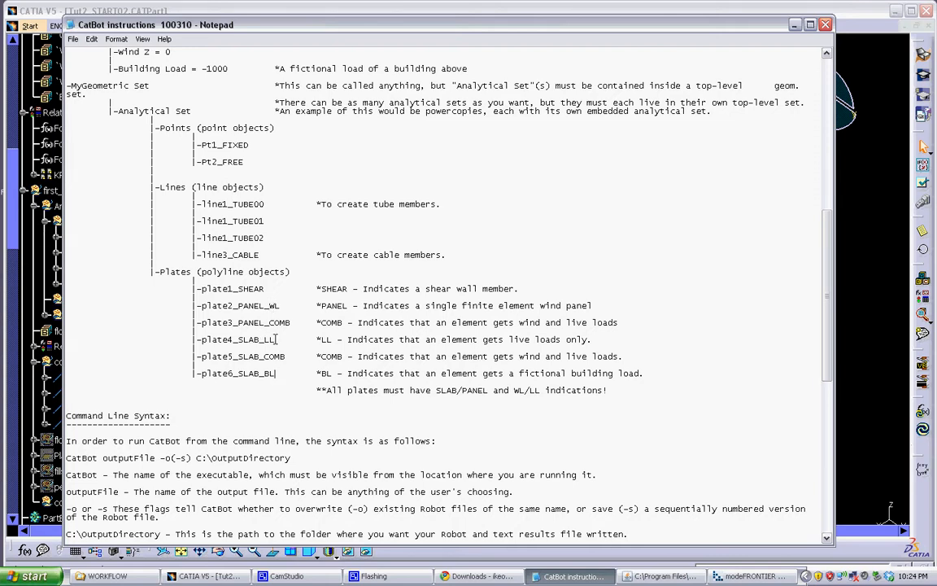
pyautogui.click(279, 339)
# Step: Switch back to CATIA and examine the building frame's floor grid and core from several angles
pyautogui.hotkey('alt', 'Tab')
pyautogui.moveTo(607, 247); pyautogui.dragTo(583, 236, button='middle')
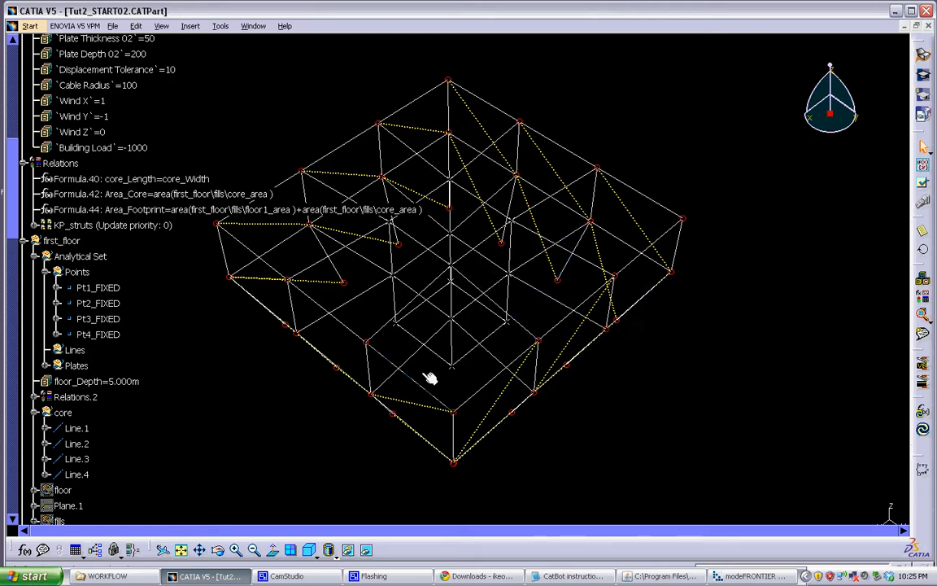
pyautogui.click(462, 296)
pyautogui.moveTo(519, 299); pyautogui.dragTo(481, 329, button='middle')
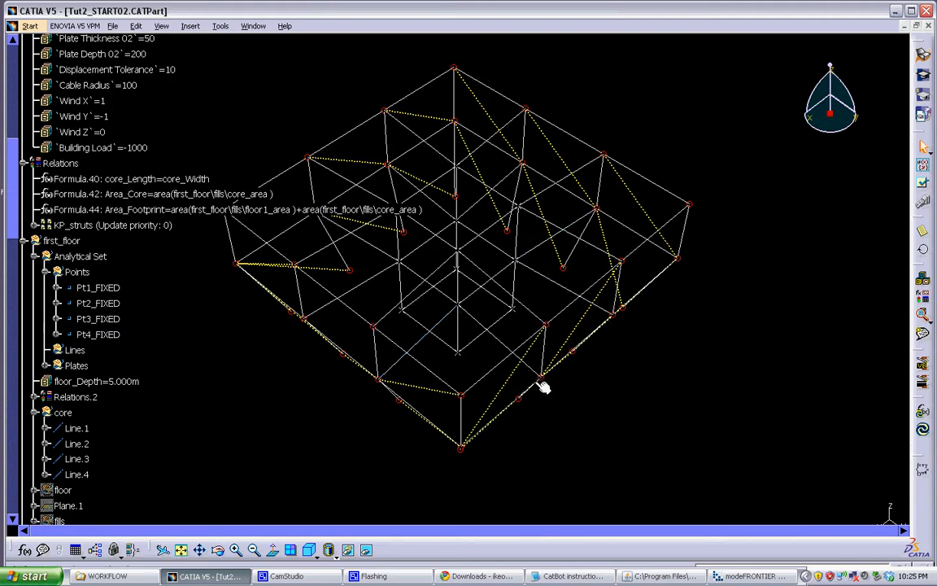
pyautogui.moveTo(473, 454); pyautogui.dragTo(492, 390, button='middle')
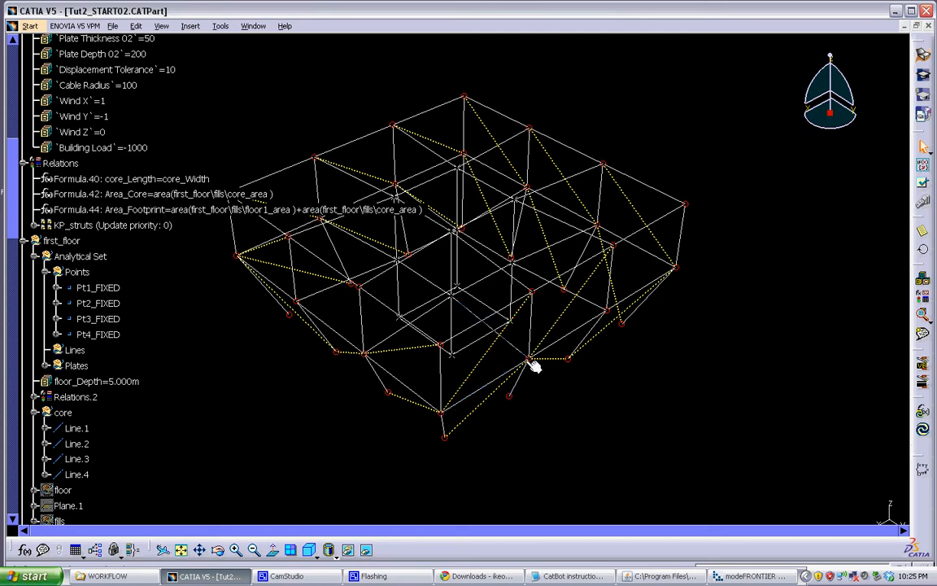
pyautogui.moveTo(531, 366); pyautogui.dragTo(393, 380, button='middle')
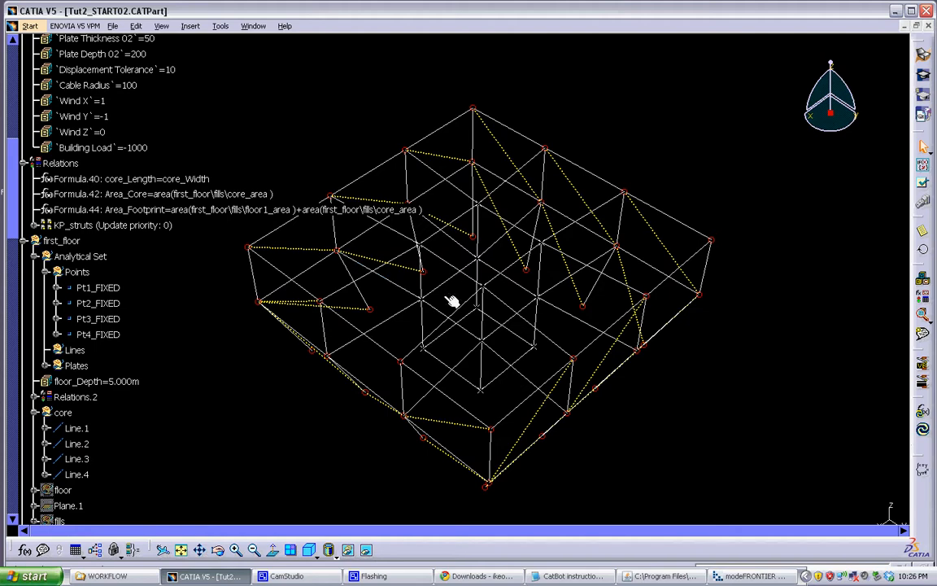
# Step: Collapse the column_instances, per_beam_instances and beam_instances sets in the specification tree
pyautogui.scroll(-10, 346, 318)
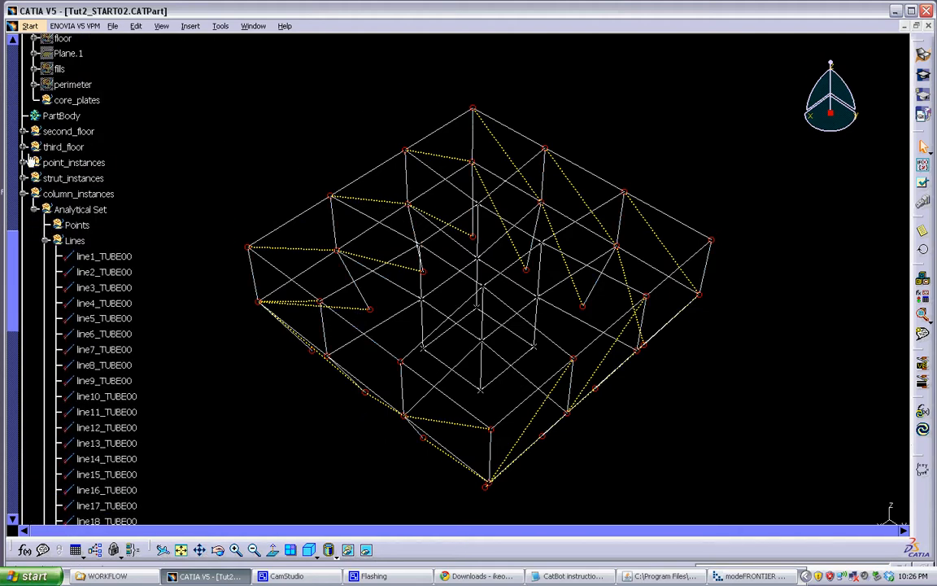
pyautogui.click(22, 179)
pyautogui.click(26, 194)
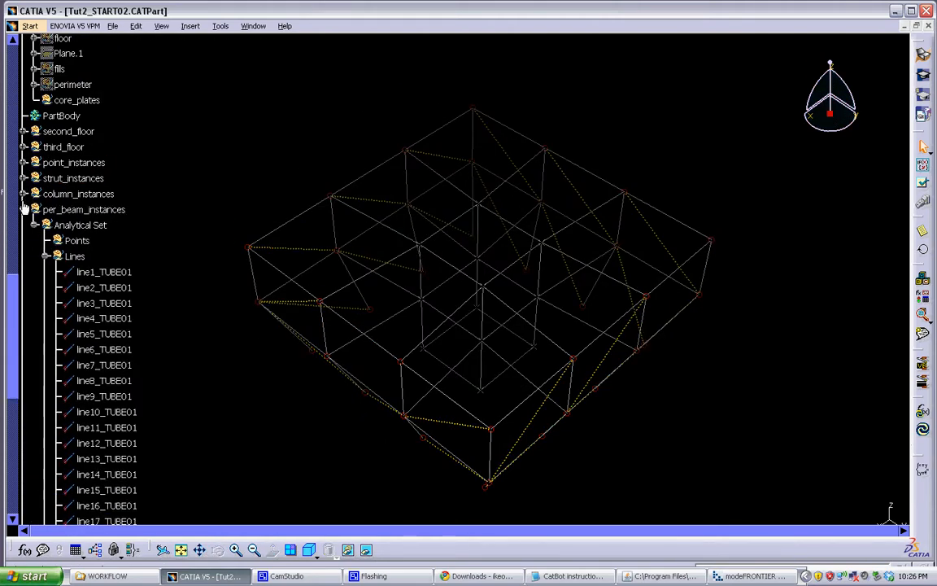
pyautogui.click(24, 210)
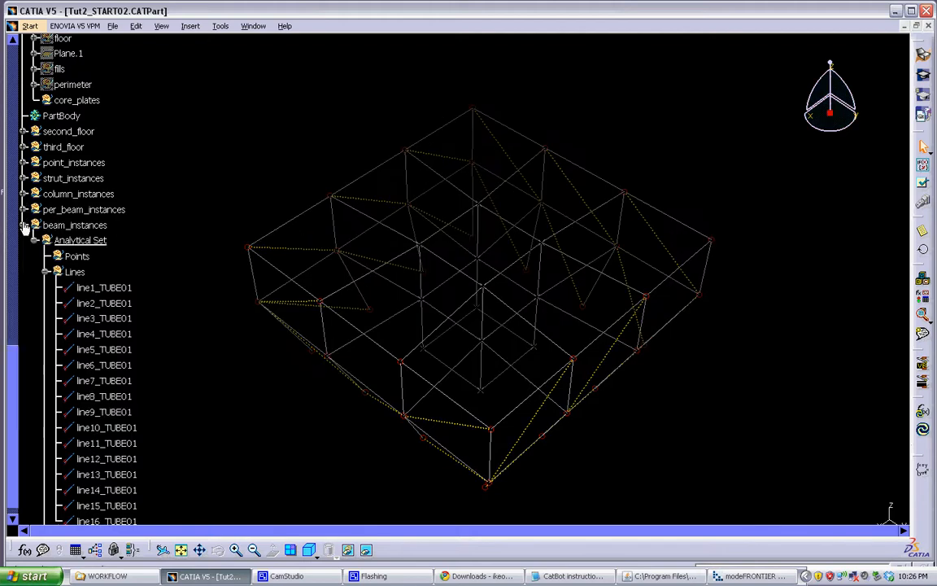
pyautogui.click(25, 225)
pyautogui.scroll(2, 25, 217)
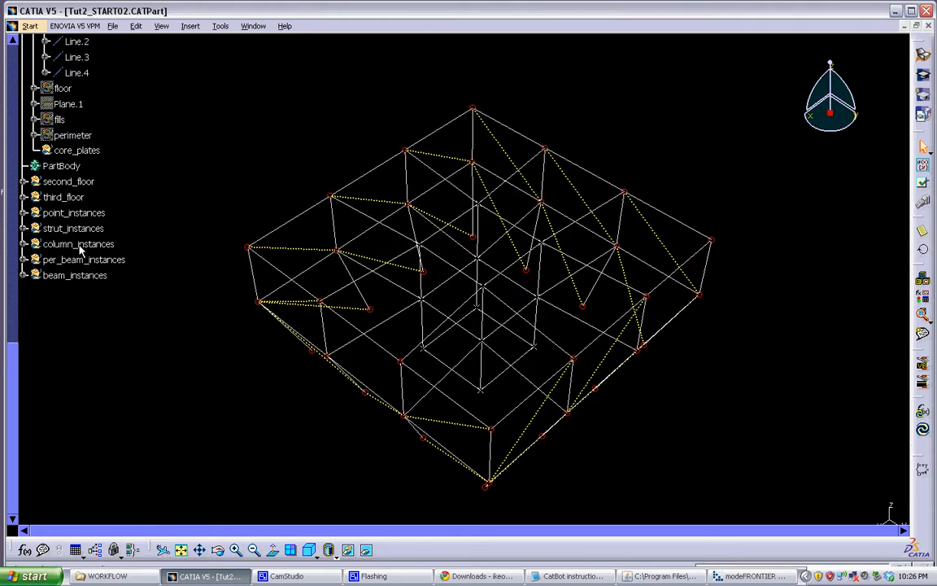
# Step: Activate the second_floor set for editing and insert a geometrical set named Plates with Part2 as its father
pyautogui.click(203, 29)
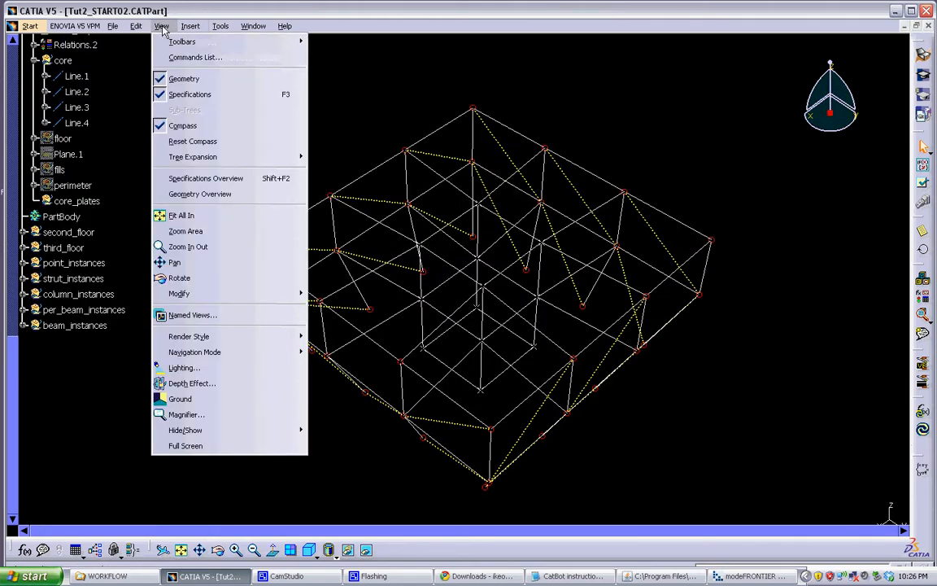
pyautogui.click(164, 31)
pyautogui.doubleClick(75, 232)
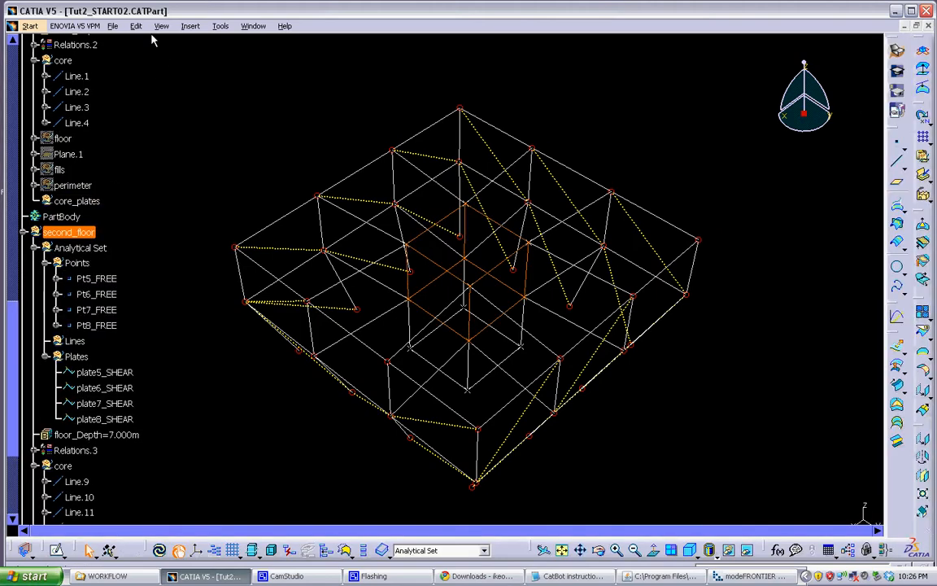
pyautogui.click(190, 26)
pyautogui.click(215, 86)
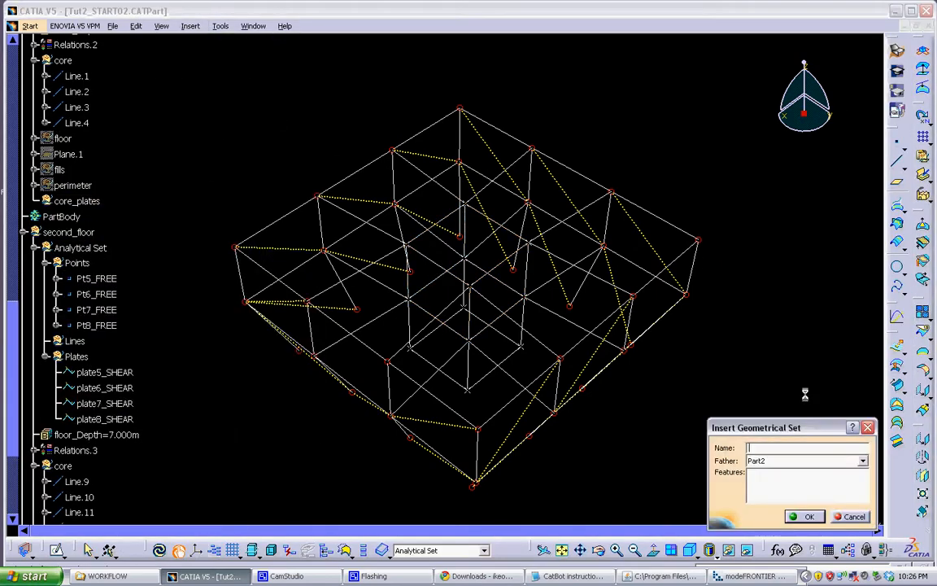
pyautogui.write('Plate')
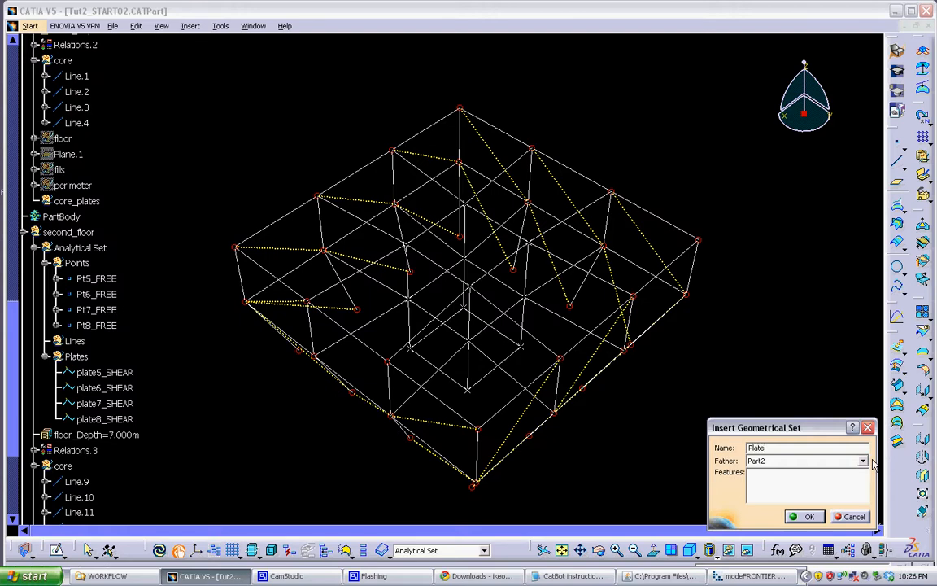
pyautogui.write('s')
pyautogui.press('Return')
# Step: Insert a geometrical set named Analytical Set and move it into the new top-level Plates set
pyautogui.scroll(-6, 130, 308)
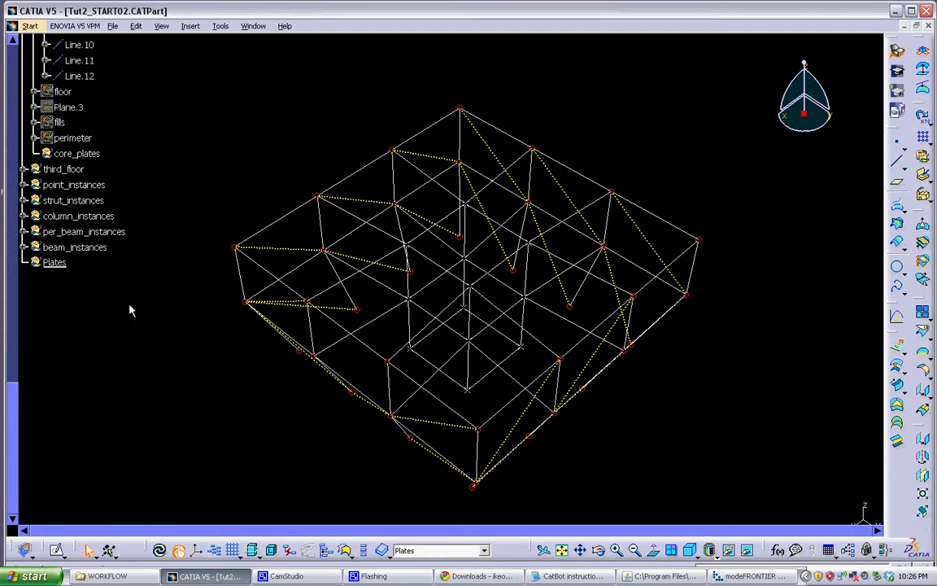
pyautogui.click(55, 262)
pyautogui.click(190, 26)
pyautogui.click(211, 88)
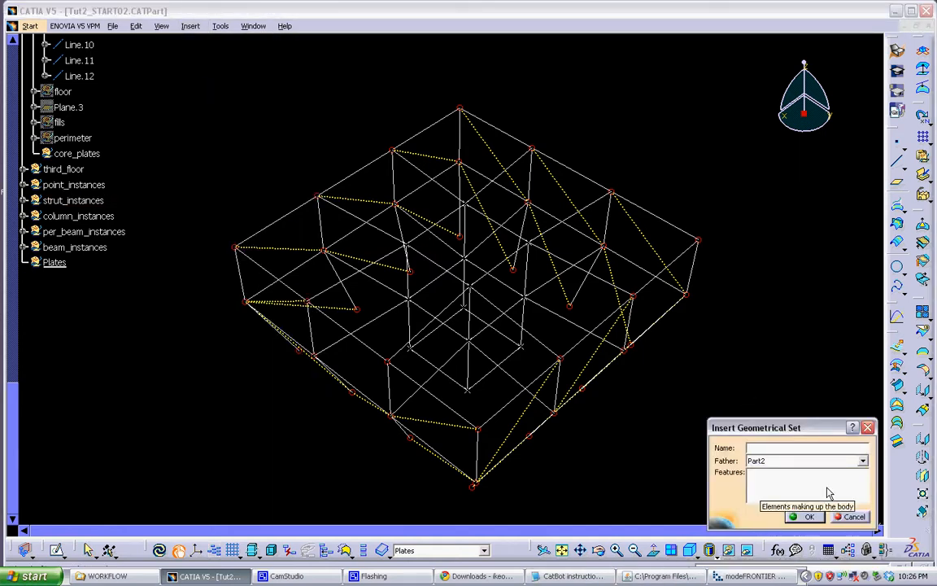
pyautogui.write('Analytical Set')
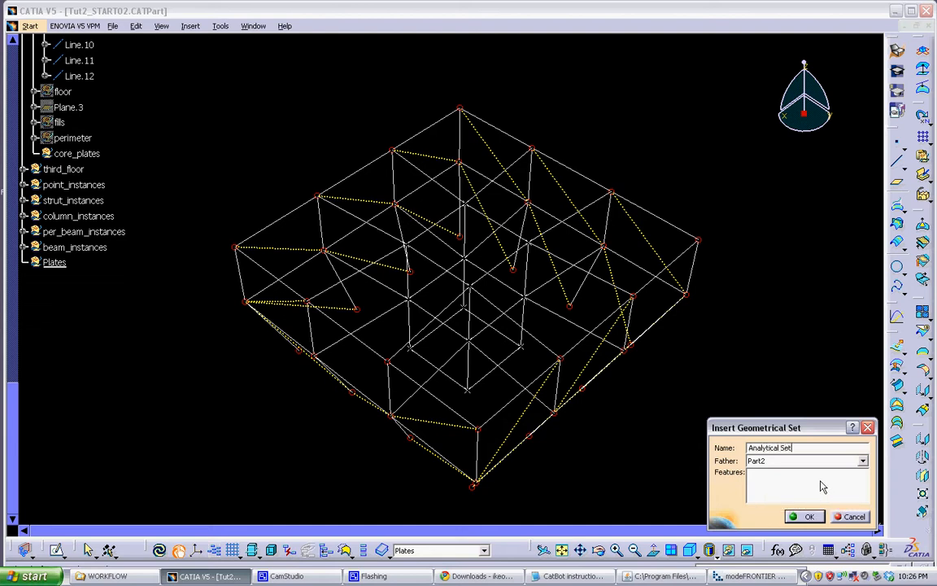
pyautogui.press('Return')
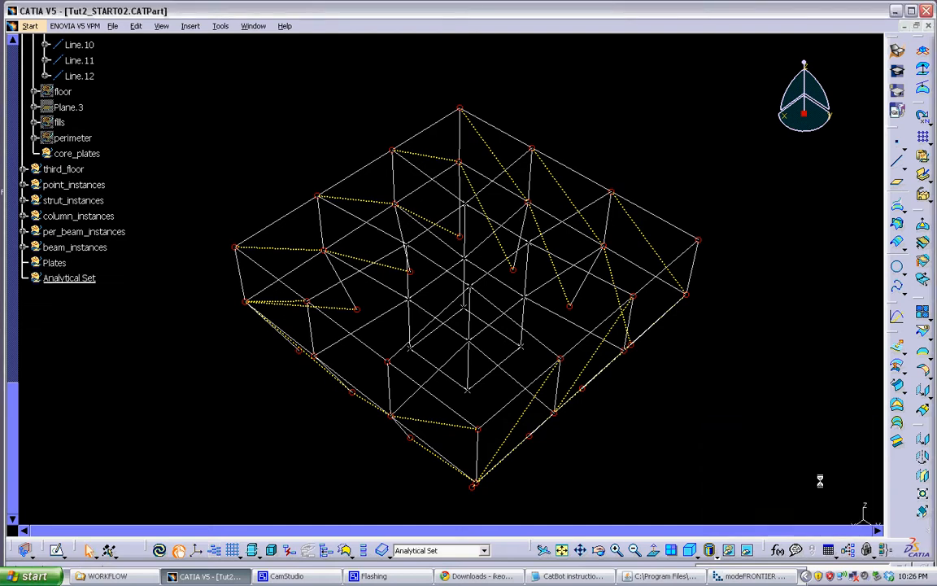
pyautogui.click(69, 277)
pyautogui.moveTo(69, 277); pyautogui.dragTo(52, 262)
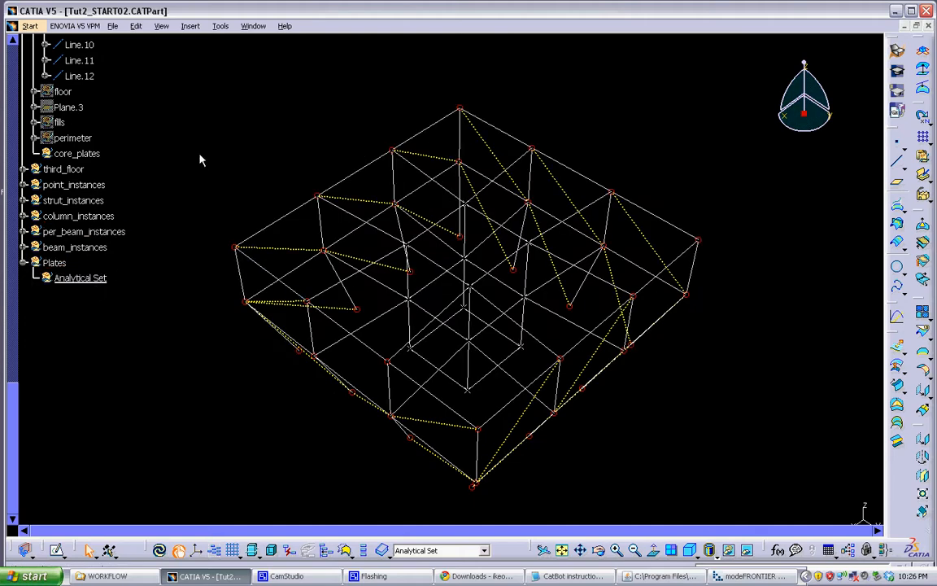
# Step: Insert a geometrical set named Points with the Plates set's Analytical Set as its father
pyautogui.click(190, 25)
pyautogui.click(192, 85)
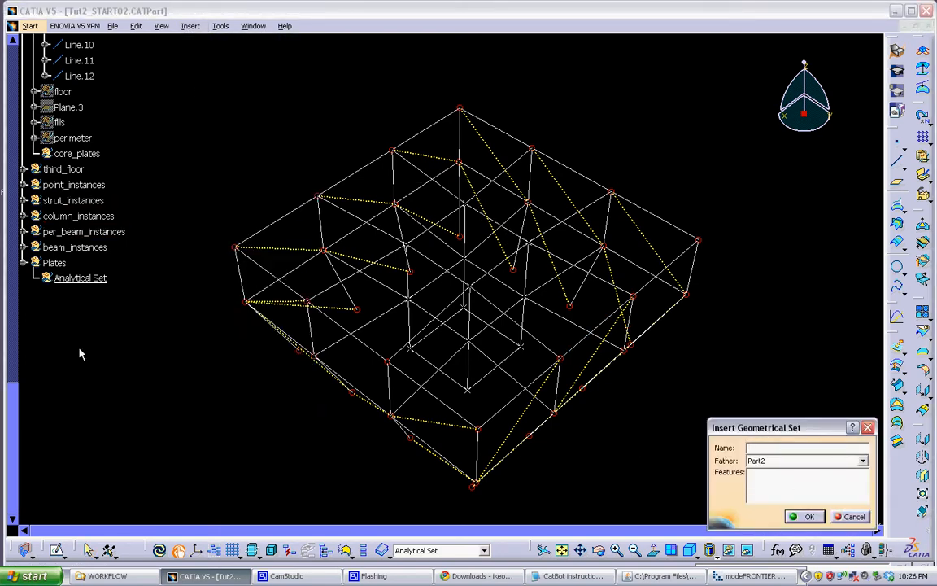
pyautogui.click(66, 279)
pyautogui.click(496, 317)
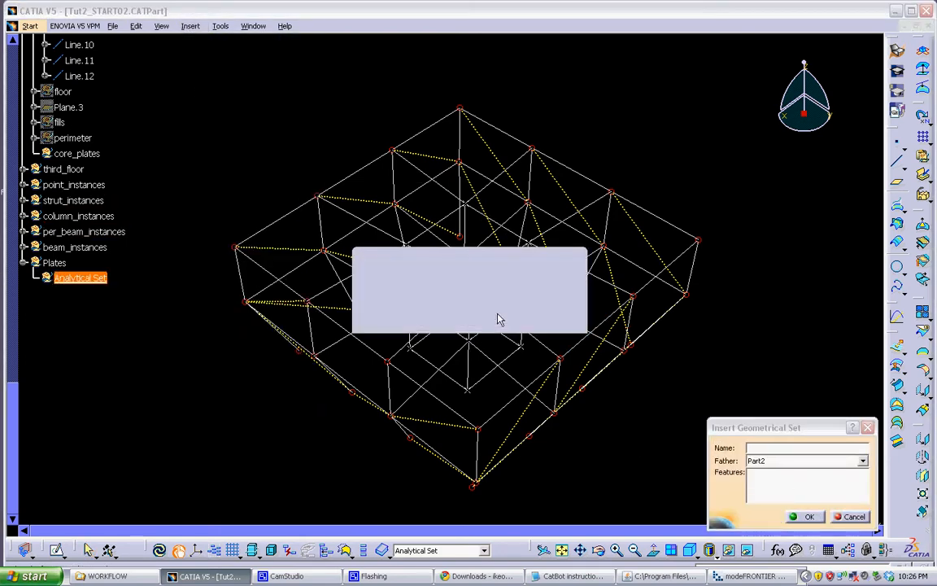
pyautogui.click(806, 447)
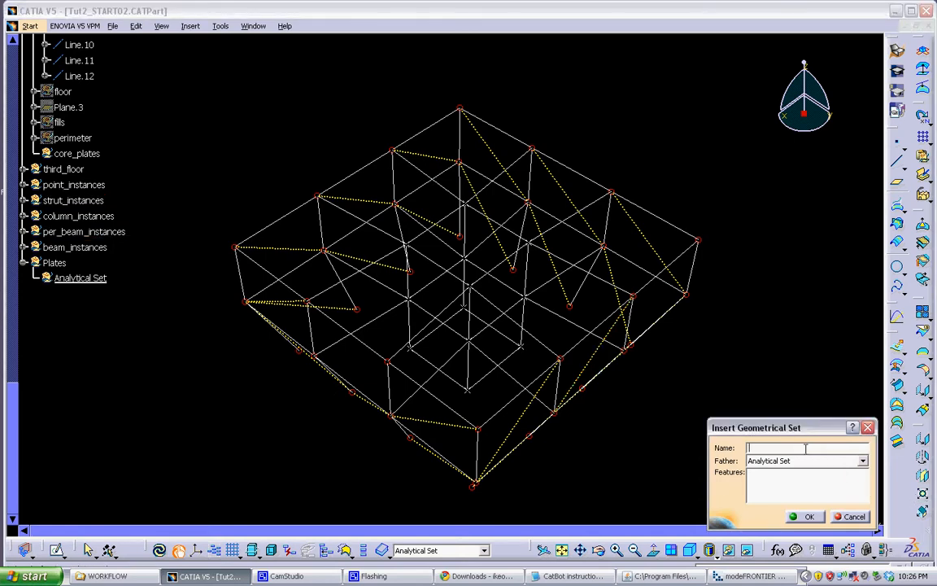
pyautogui.write('Points')
pyautogui.press('Return')
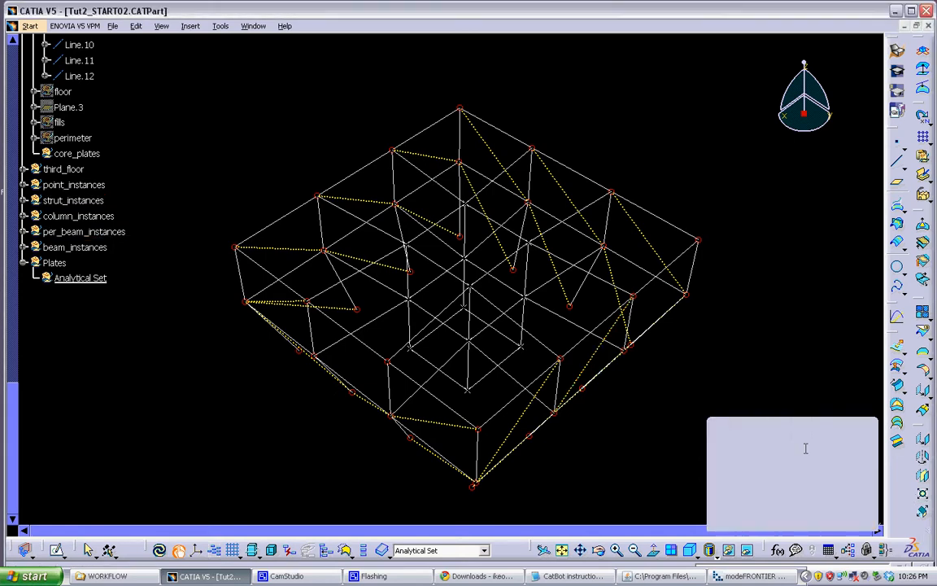
# Step: Copy the empty Points set within the same Analytical Set and rename the copy as Lines
pyautogui.click(72, 298)
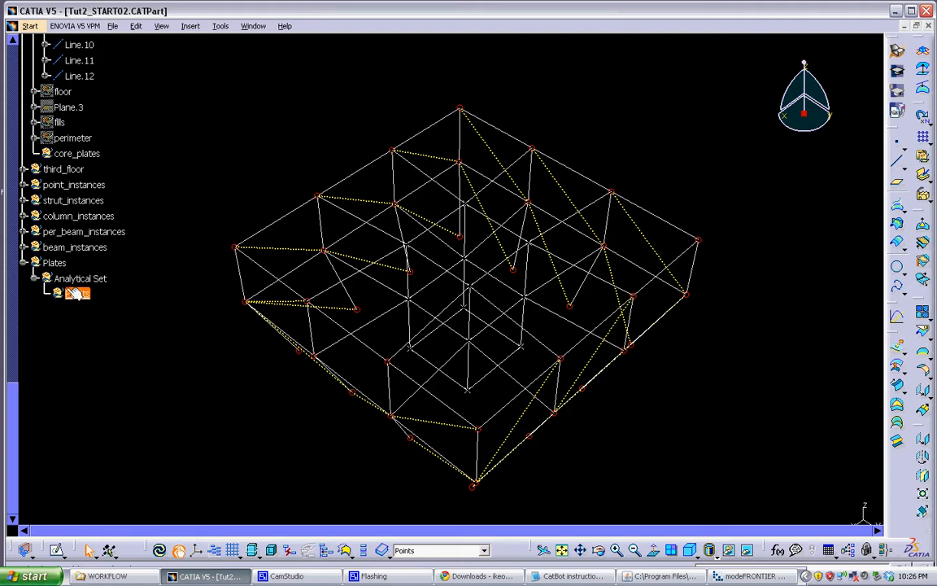
pyautogui.click(79, 278)
pyautogui.hotkey('ctrl', 'v')
pyautogui.rightClick(78, 309)
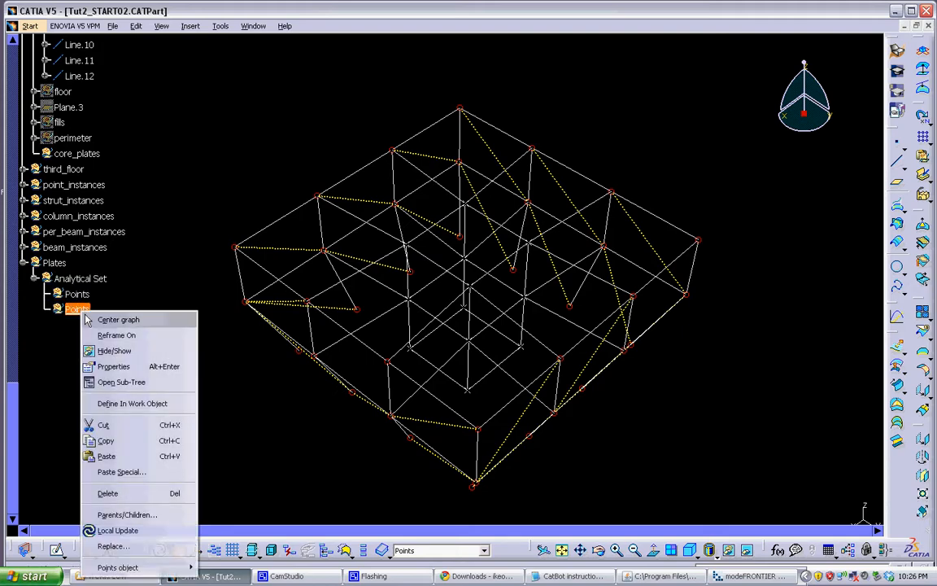
pyautogui.click(109, 367)
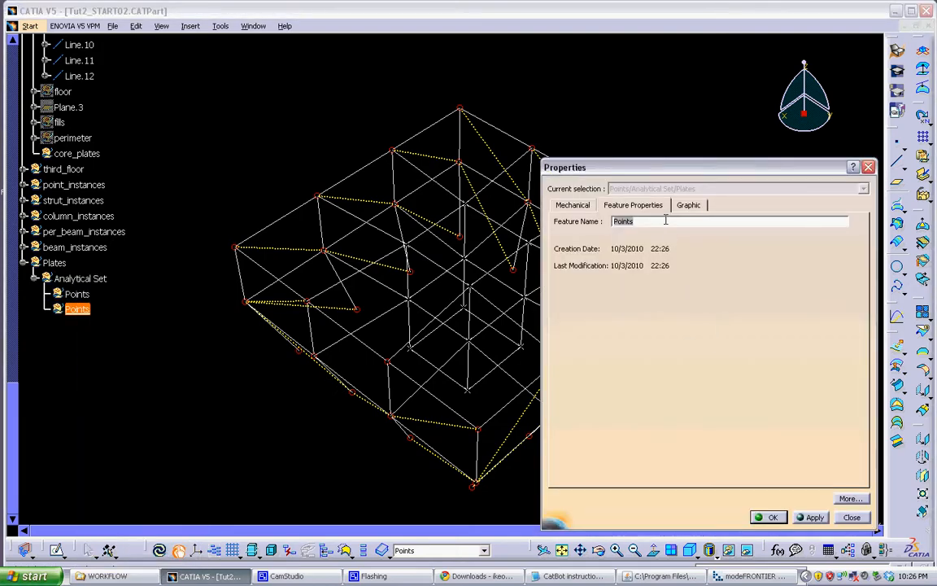
pyautogui.write('Lines')
pyautogui.press('Return')
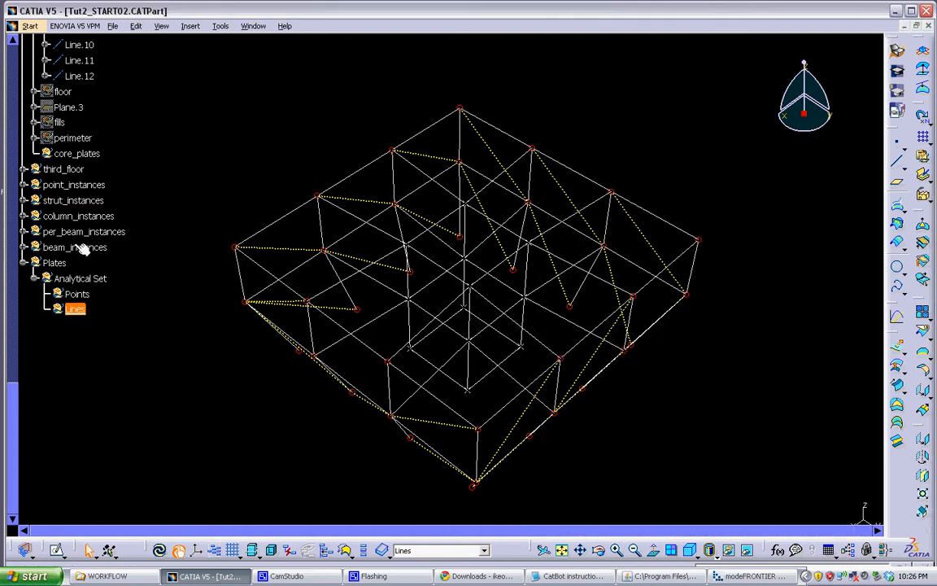
# Step: Paste another copy of the Points set into the Analytical Set and rename it as Plates
pyautogui.click(80, 278)
pyautogui.hotkey('ctrl', 'v')
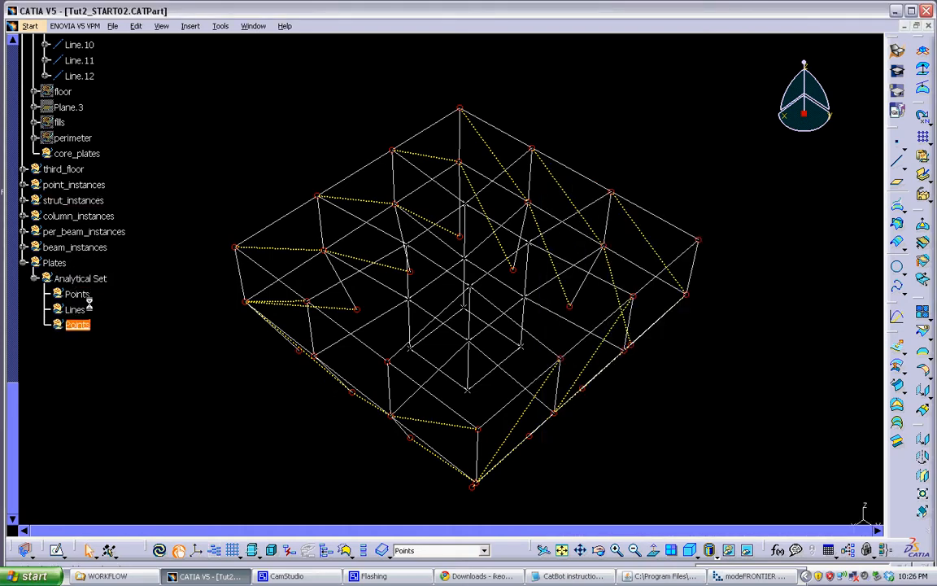
pyautogui.rightClick(78, 325)
pyautogui.click(110, 374)
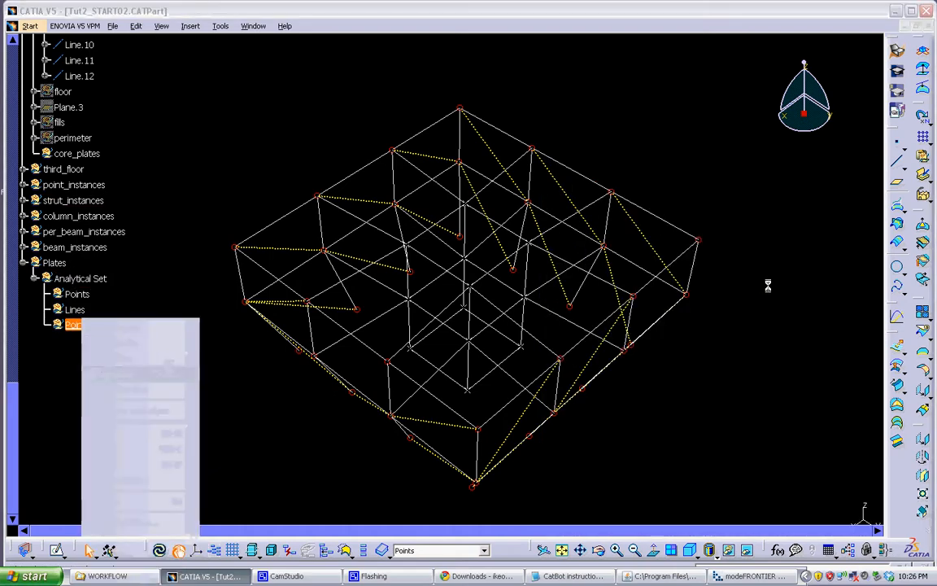
pyautogui.write('Plate')
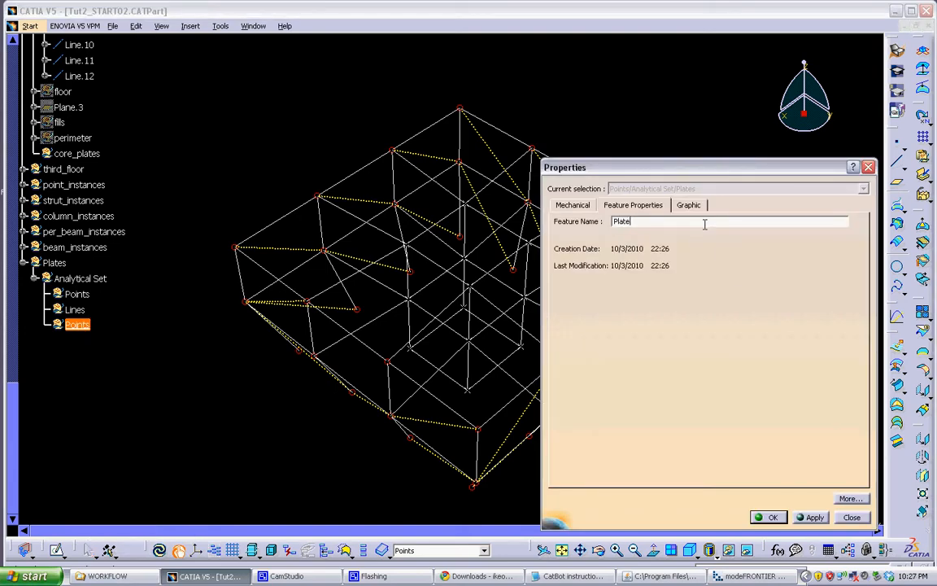
pyautogui.write('s')
pyautogui.press('Return')
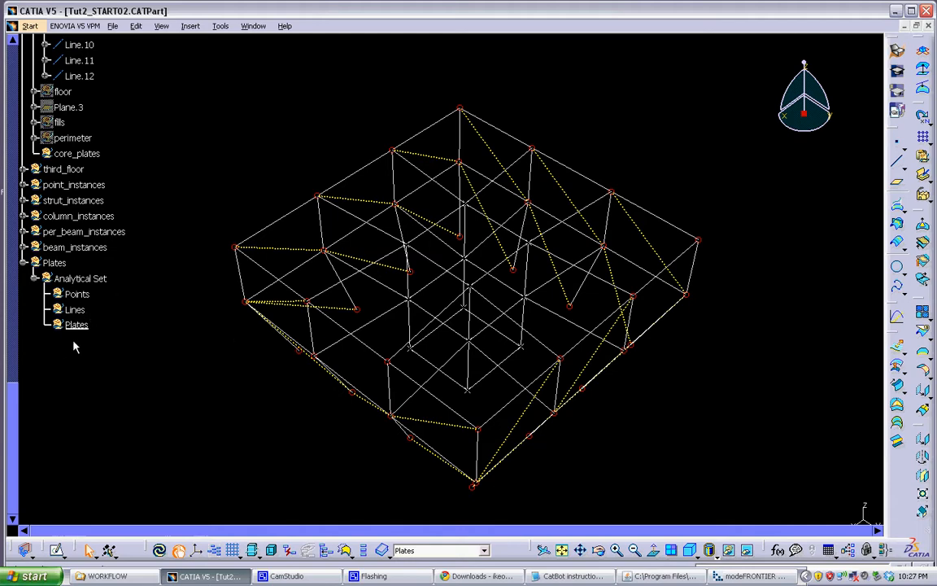
# Step: Set the Analytical Set's Plates set to display lines and curves in purple with line thickness 2
pyautogui.moveTo(323, 464); pyautogui.dragTo(320, 450, button='middle')
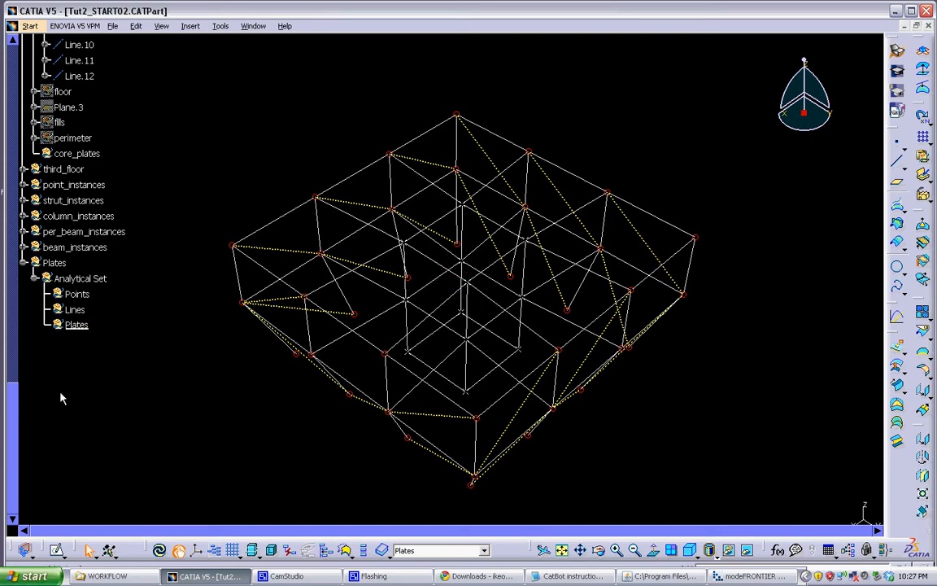
pyautogui.rightClick(90, 324)
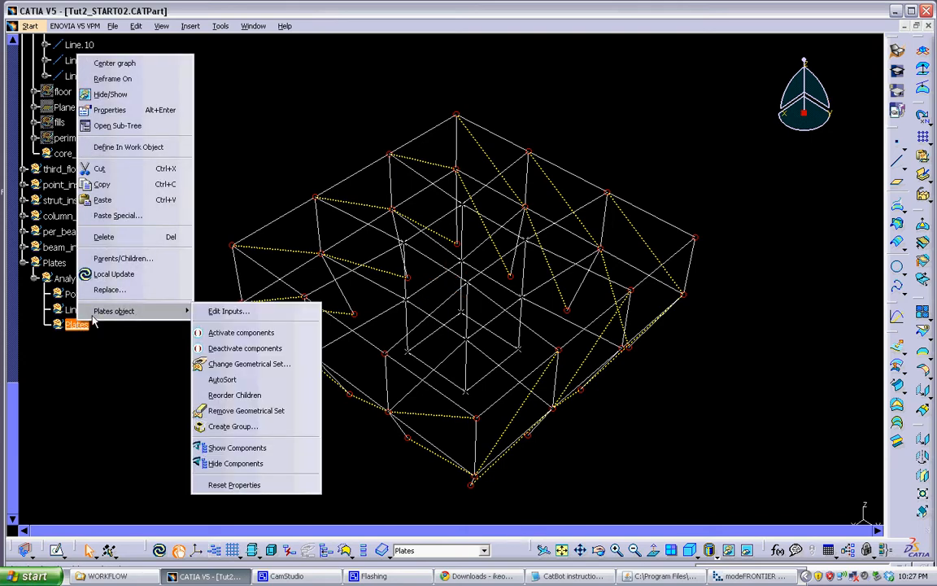
pyautogui.click(111, 109)
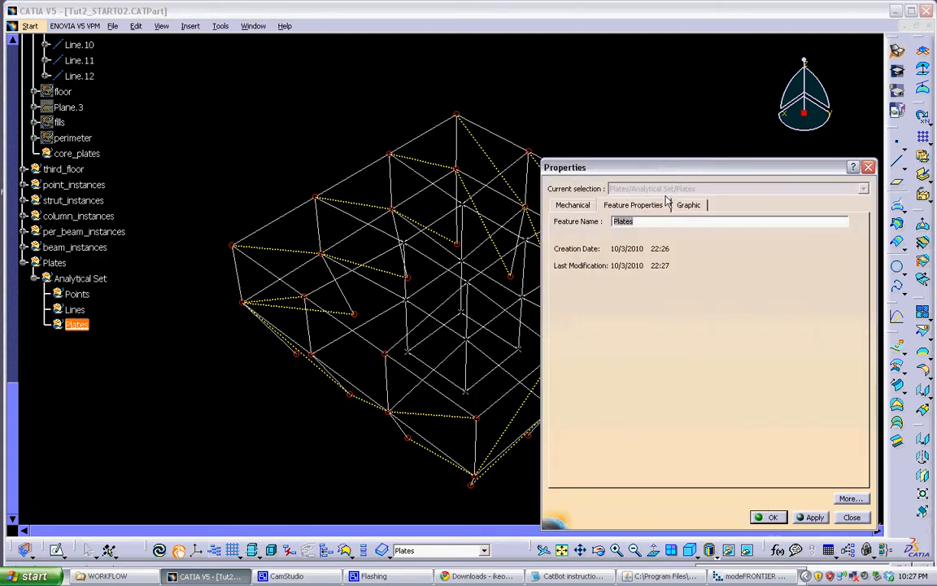
pyautogui.click(686, 205)
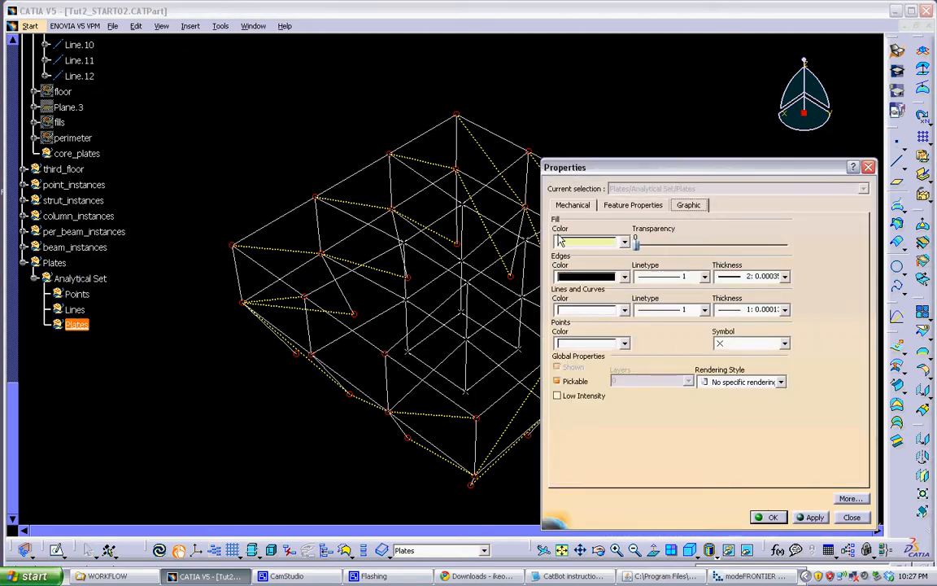
pyautogui.click(624, 311)
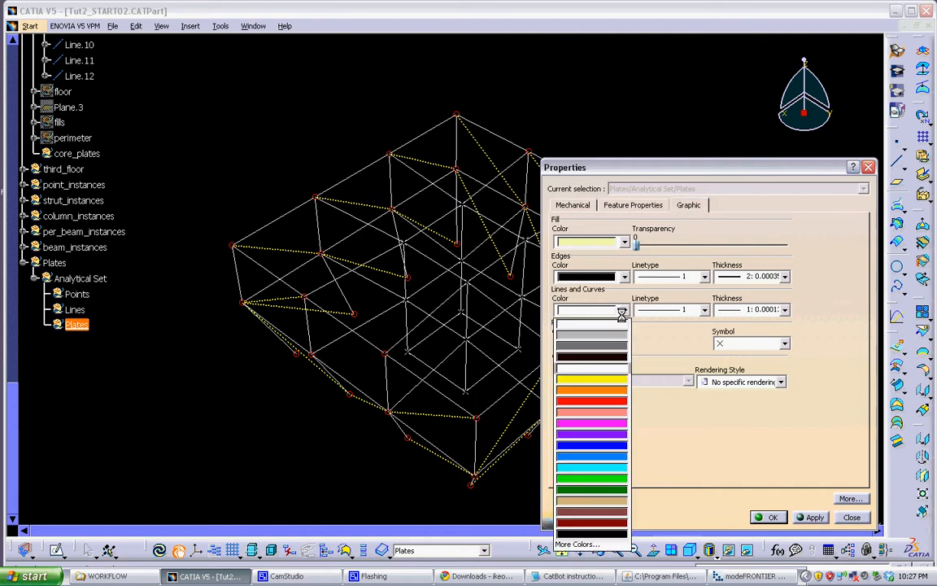
pyautogui.click(607, 434)
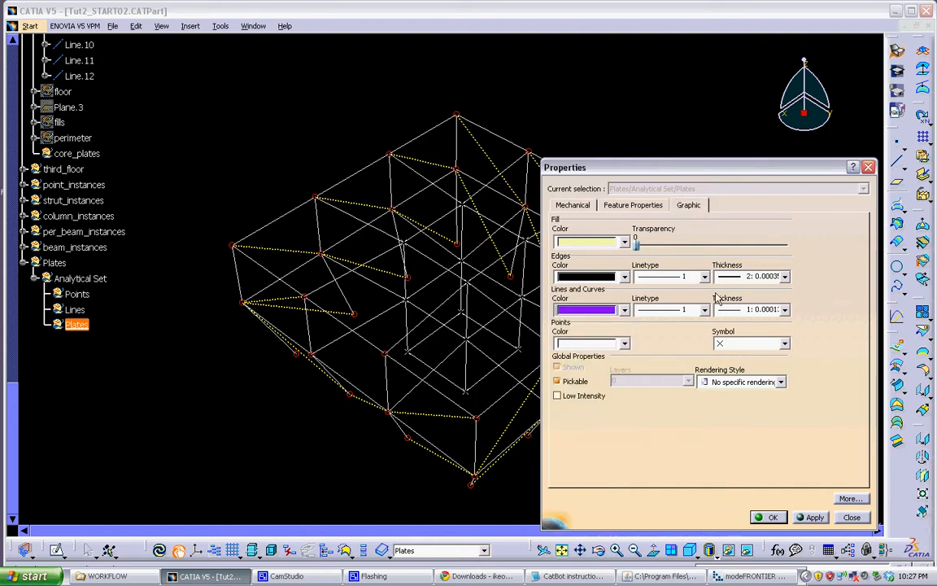
pyautogui.click(753, 310)
pyautogui.click(750, 335)
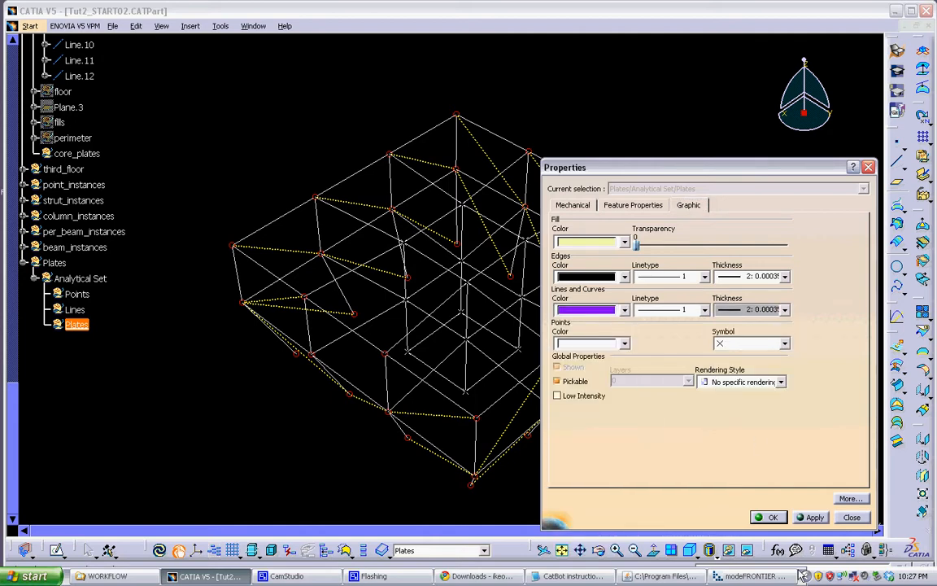
pyautogui.click(771, 519)
# Step: Create a closed six-point polyline in the Plates set around the first perimeter plate on the lower floor level, passing through two core points
pyautogui.moveTo(699, 404); pyautogui.dragTo(681, 376, button='middle')
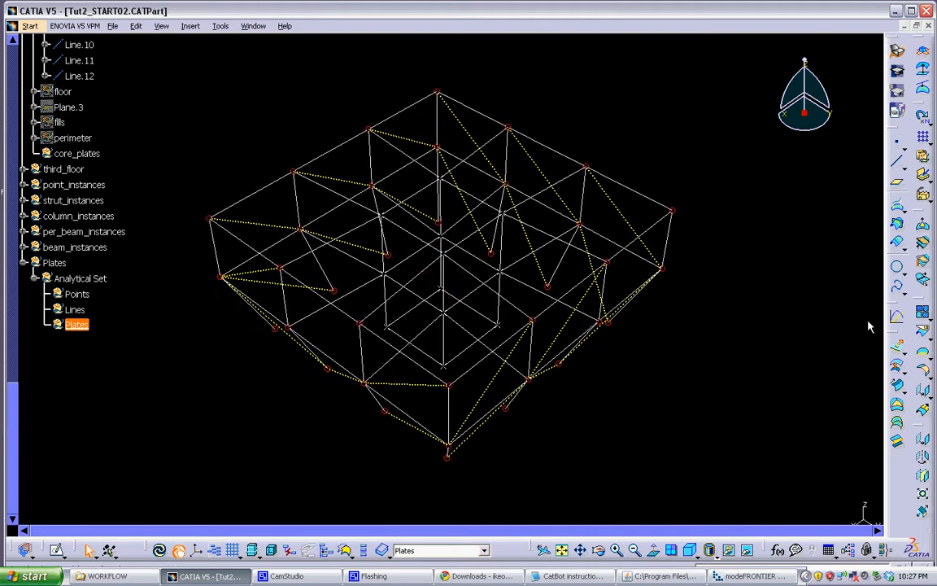
pyautogui.click(923, 187)
pyautogui.moveTo(530, 398); pyautogui.dragTo(328, 374, button='middle')
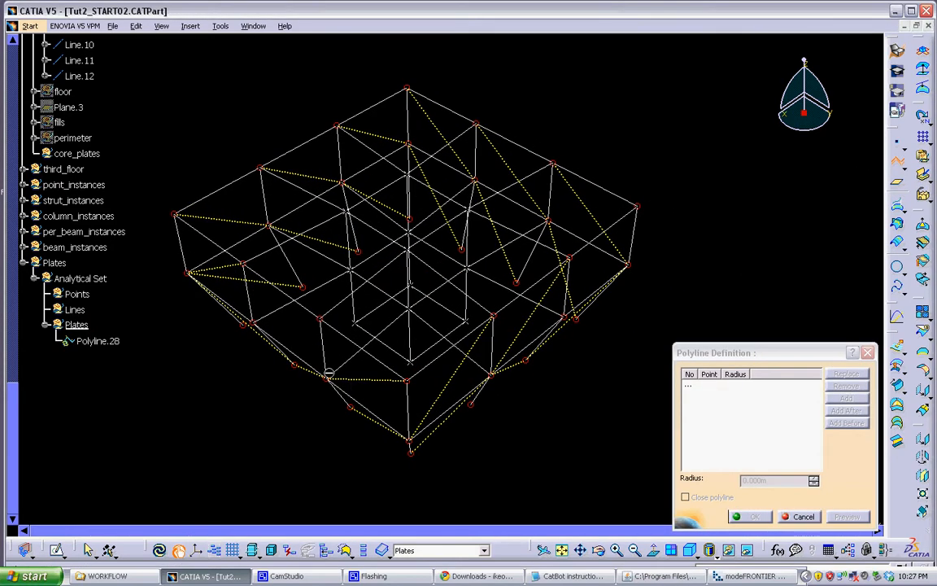
pyautogui.click(327, 375)
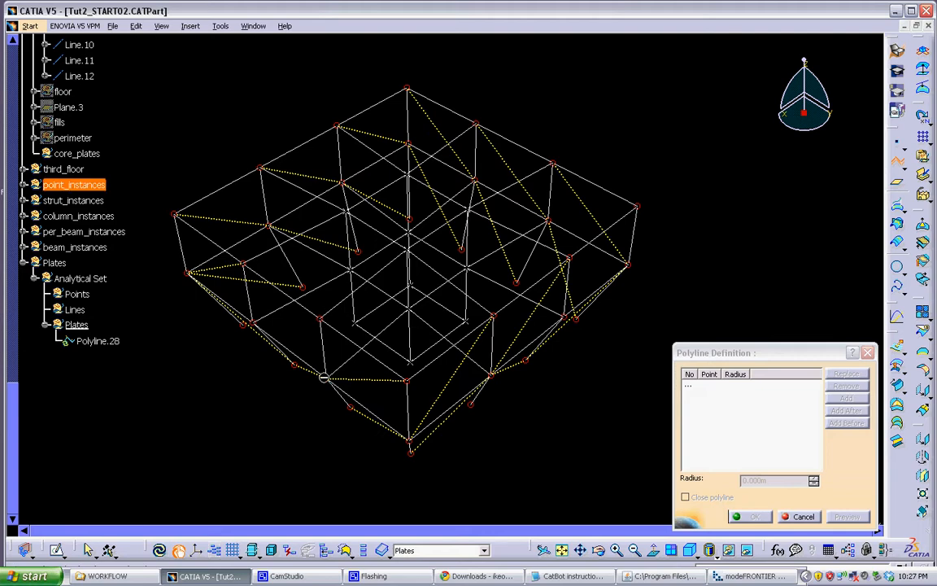
pyautogui.click(408, 303)
pyautogui.click(466, 264)
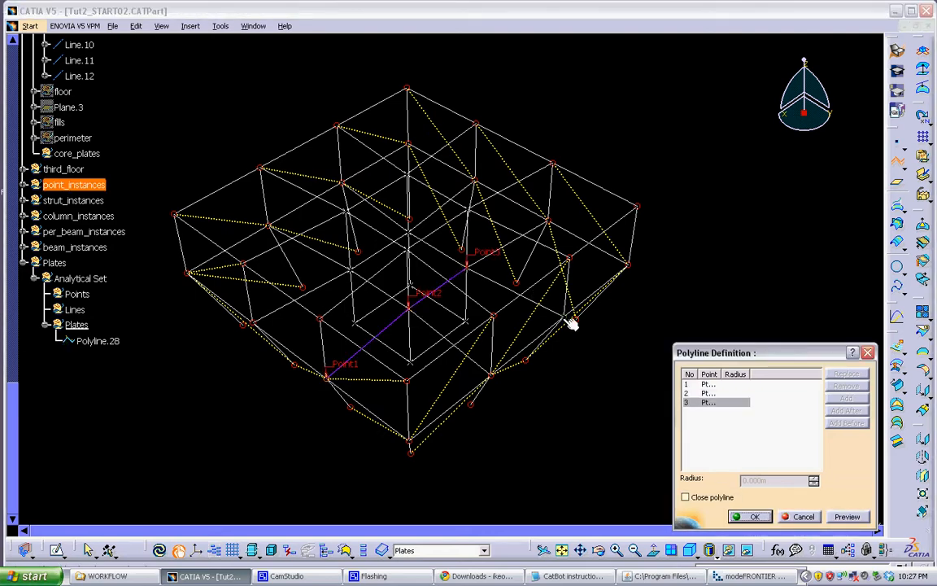
pyautogui.click(567, 318)
pyautogui.click(493, 375)
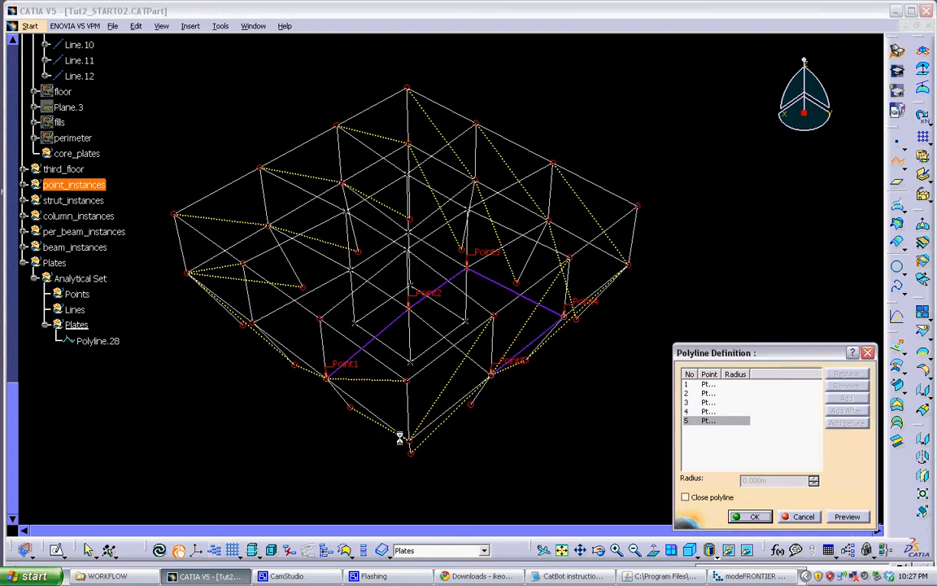
pyautogui.click(410, 440)
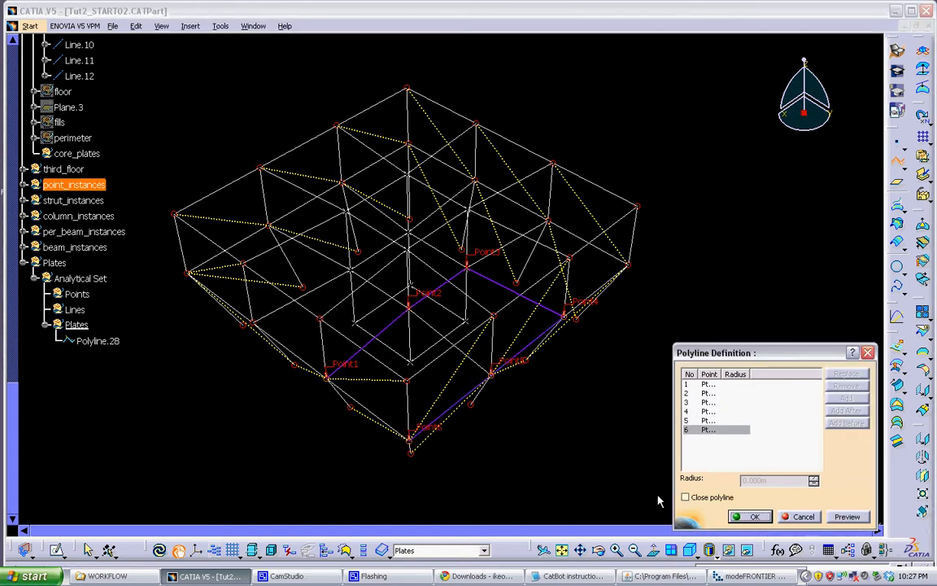
pyautogui.click(716, 498)
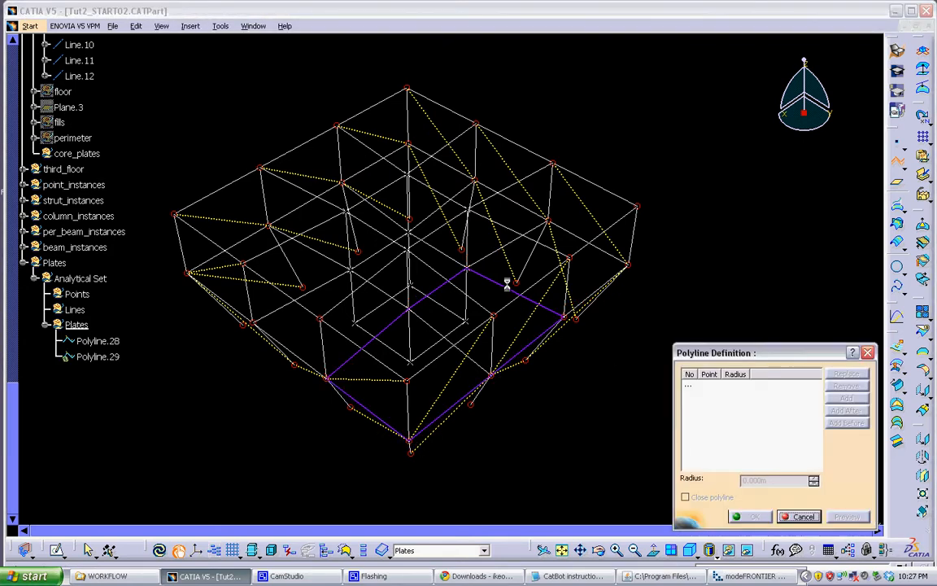
# Step: Create a second closed six-point polyline on the lower floor level, outlining the adjacent side's plate from the first plate's outer edge to the corner
pyautogui.moveTo(447, 309); pyautogui.dragTo(405, 358, button='middle')
pyautogui.click(402, 355)
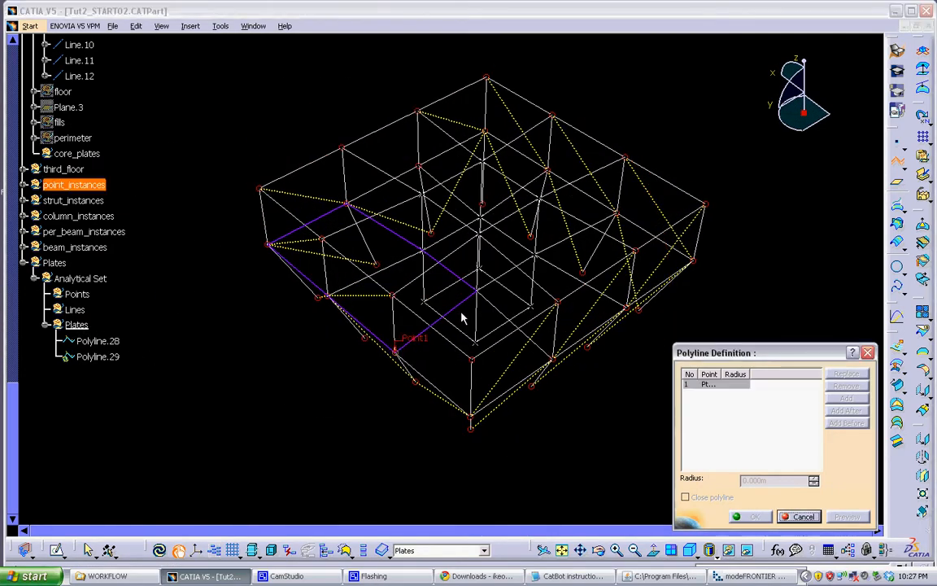
pyautogui.click(479, 288)
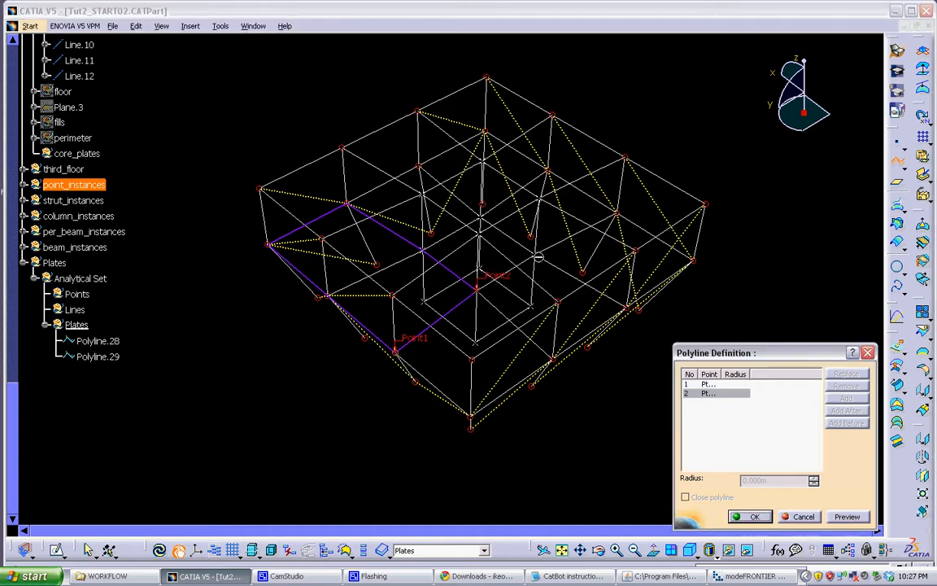
pyautogui.click(536, 243)
pyautogui.click(629, 305)
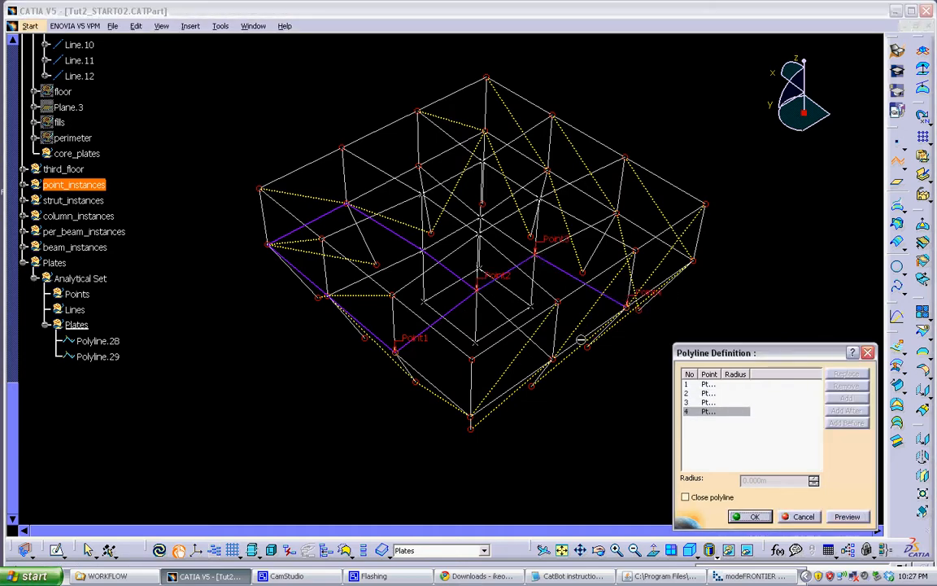
pyautogui.click(556, 358)
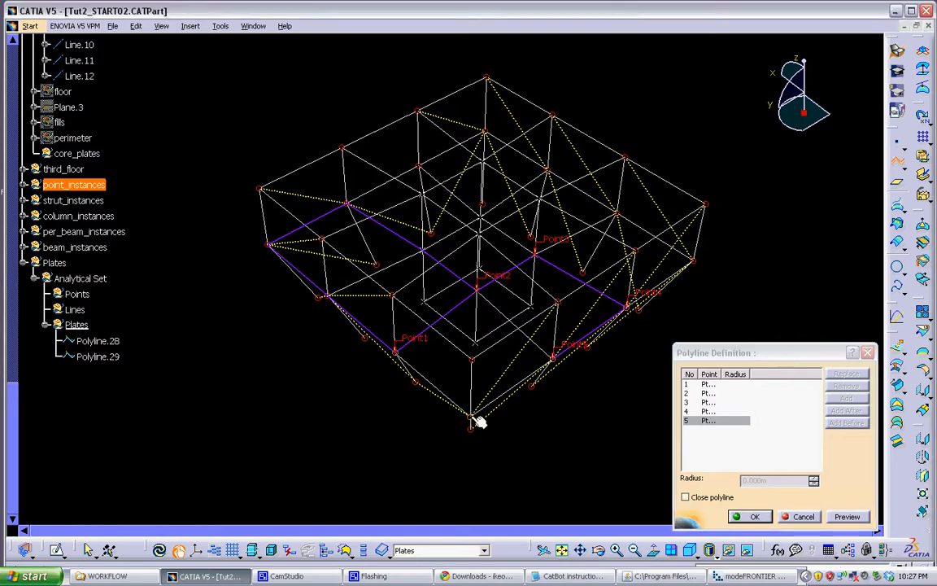
pyautogui.click(472, 415)
pyautogui.click(686, 497)
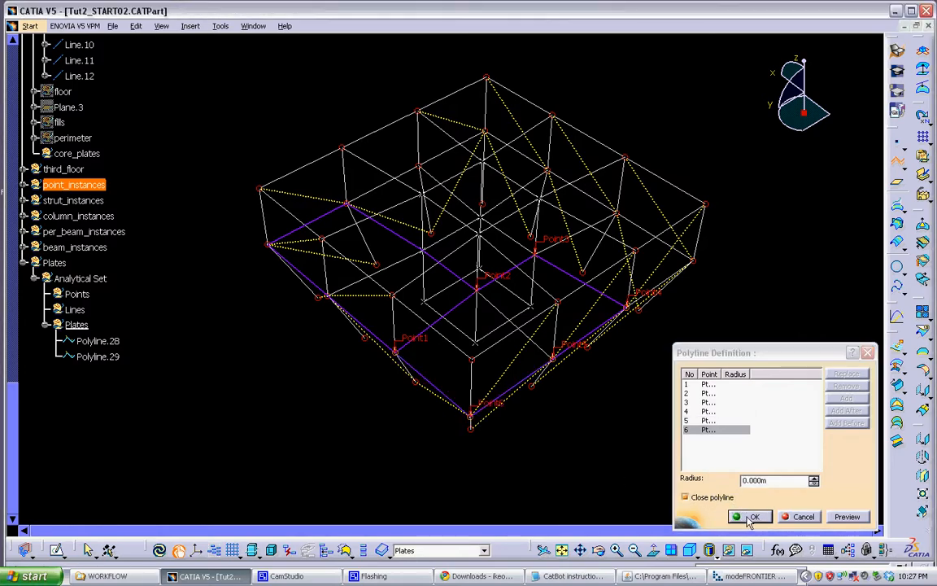
pyautogui.click(750, 517)
# Step: Outline the third perimeter plate on the lower floor level with a closed six-point polyline, continuing around the core from the second plate
pyautogui.moveTo(553, 382); pyautogui.dragTo(363, 364, button='middle')
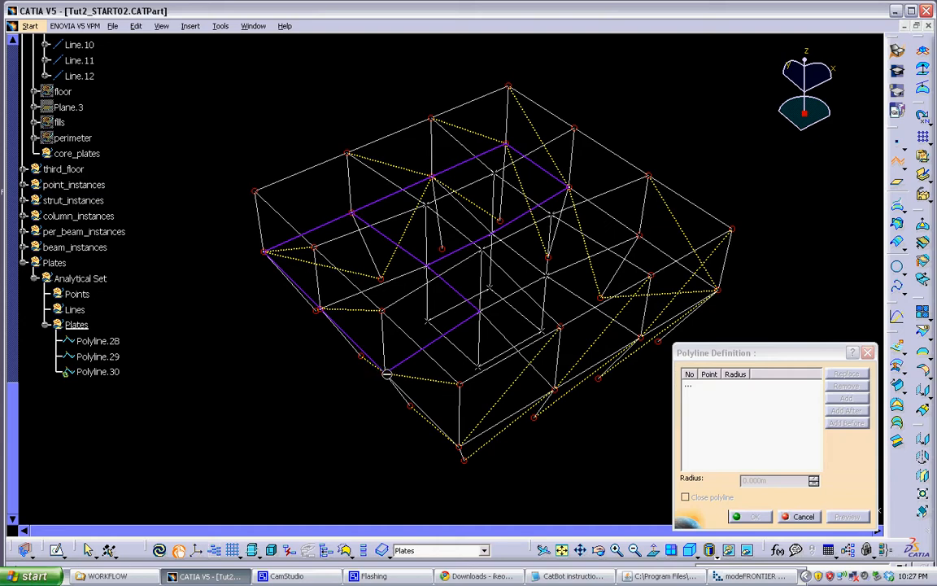
pyautogui.click(387, 373)
pyautogui.click(482, 309)
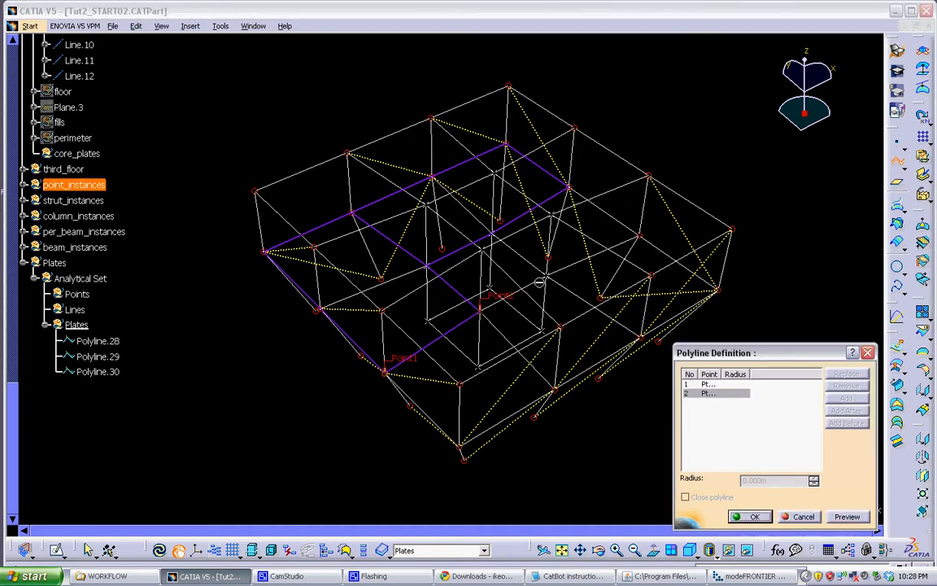
pyautogui.click(548, 273)
pyautogui.click(642, 335)
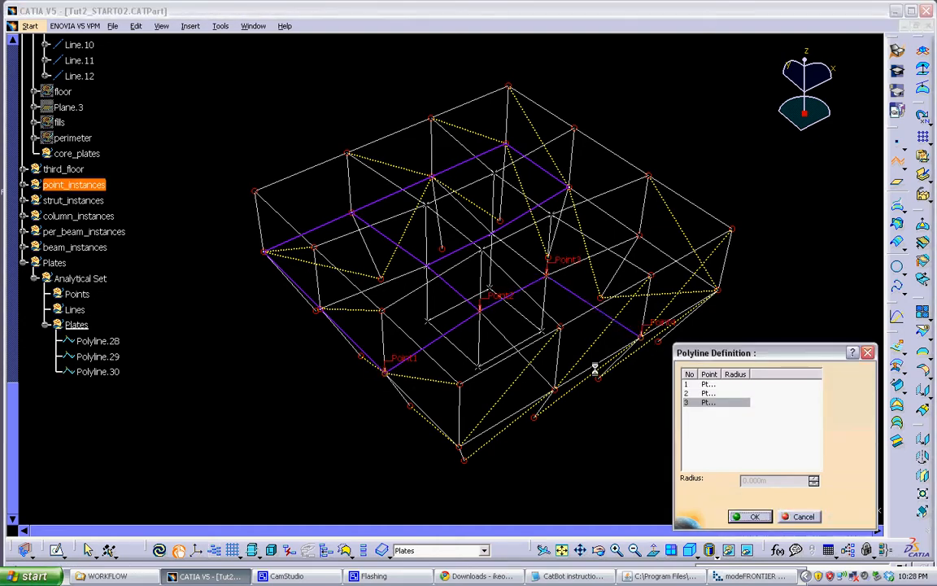
pyautogui.click(557, 388)
pyautogui.click(462, 443)
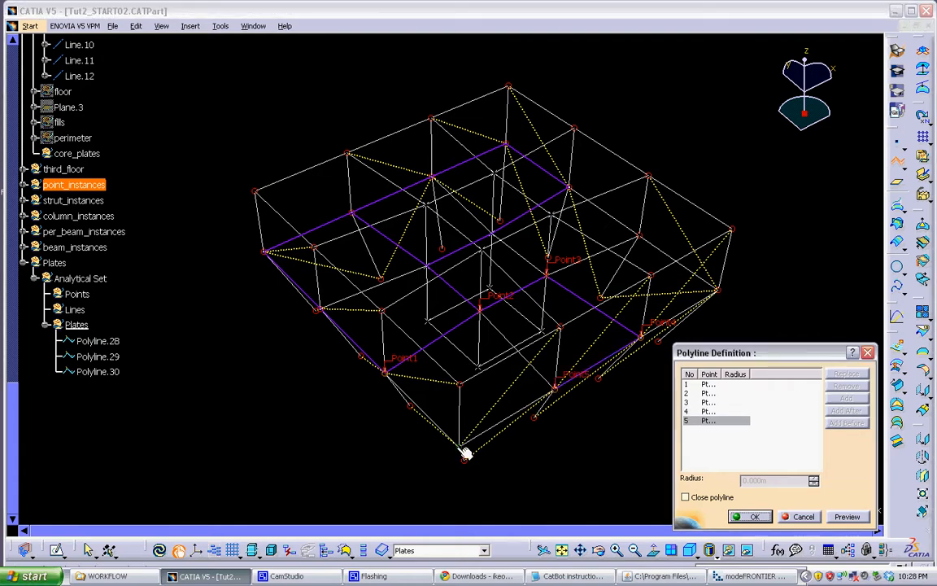
pyautogui.click(749, 516)
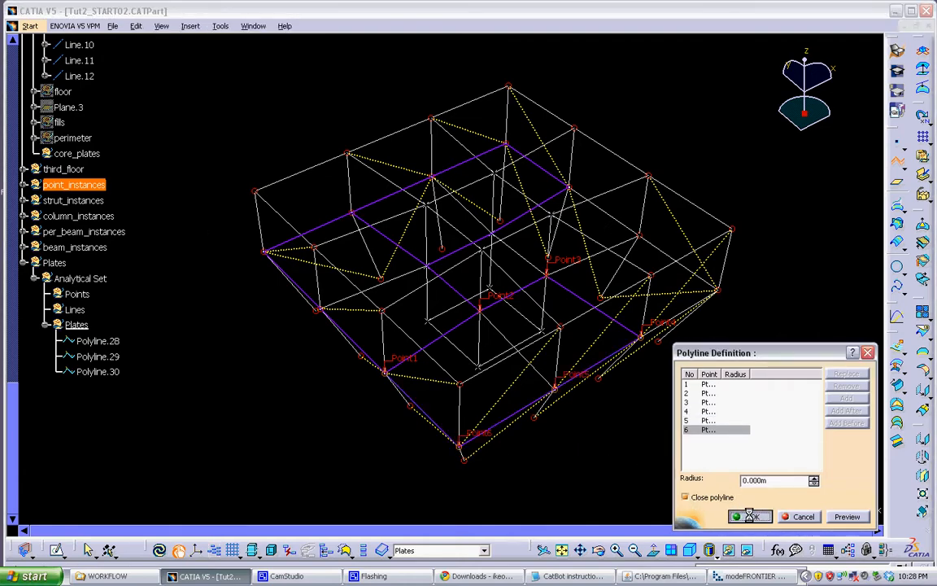
# Step: Complete the lower floor's ring of plates around the core with a fourth closed six-point polyline on the remaining side
pyautogui.moveTo(571, 392); pyautogui.dragTo(309, 362, button='middle')
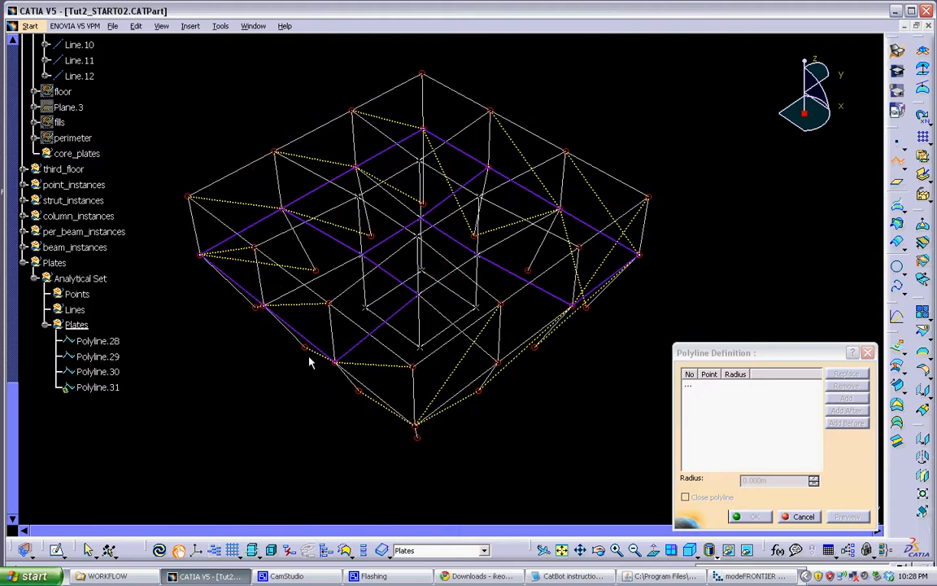
pyautogui.click(336, 361)
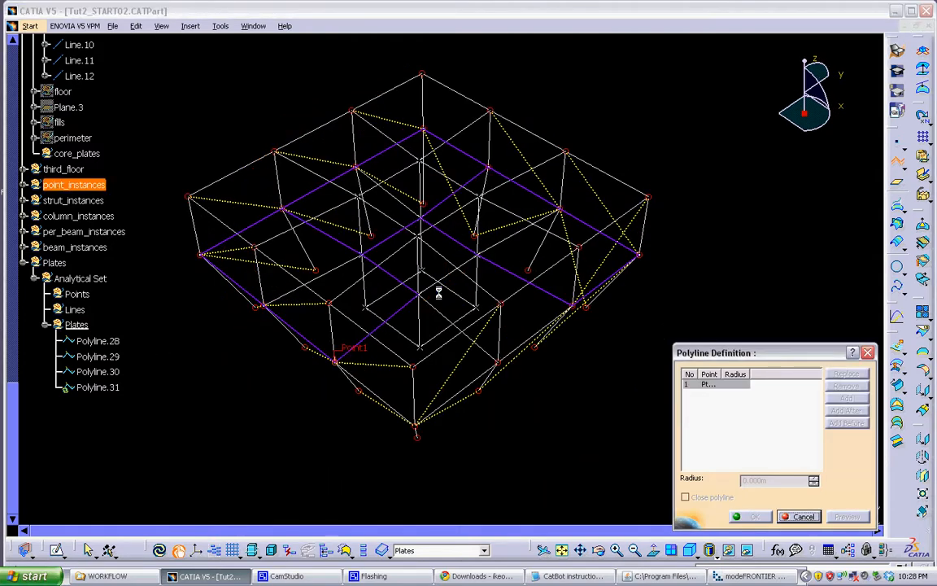
pyautogui.click(419, 293)
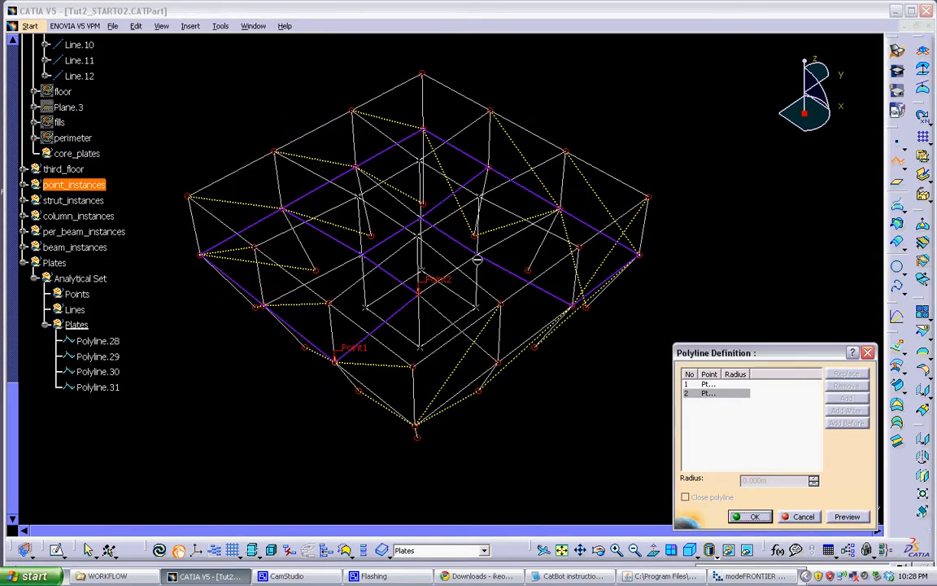
pyautogui.click(484, 259)
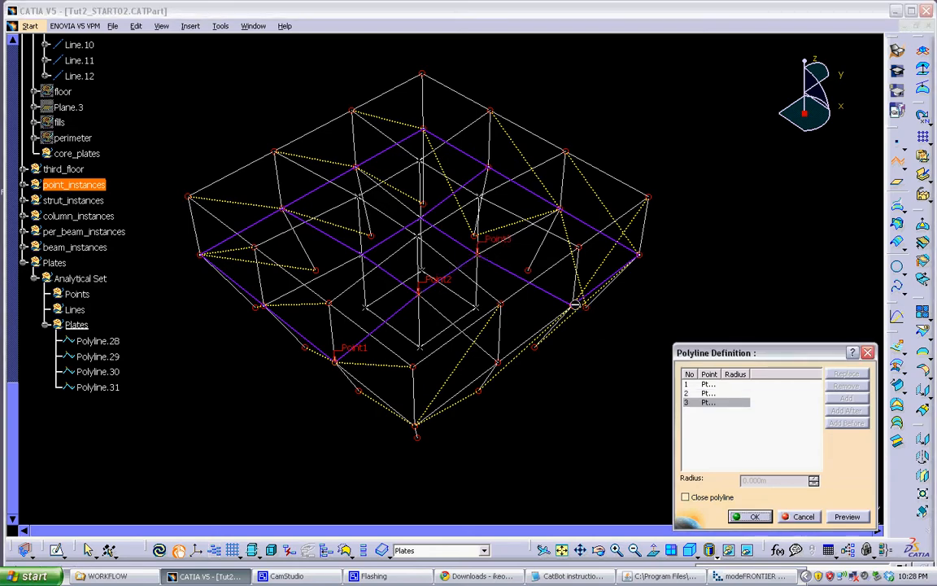
pyautogui.click(580, 307)
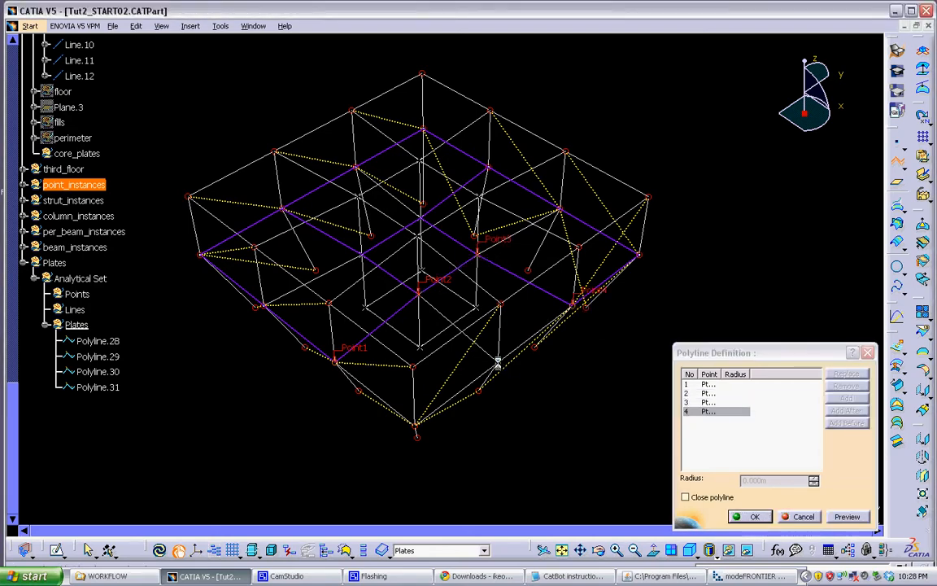
pyautogui.click(498, 359)
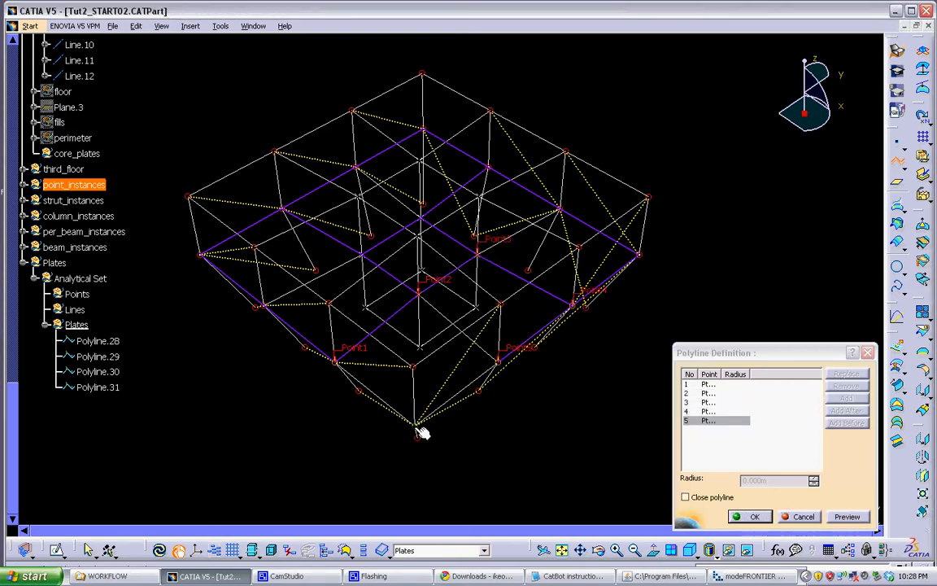
pyautogui.click(417, 428)
pyautogui.click(686, 496)
pyautogui.click(748, 517)
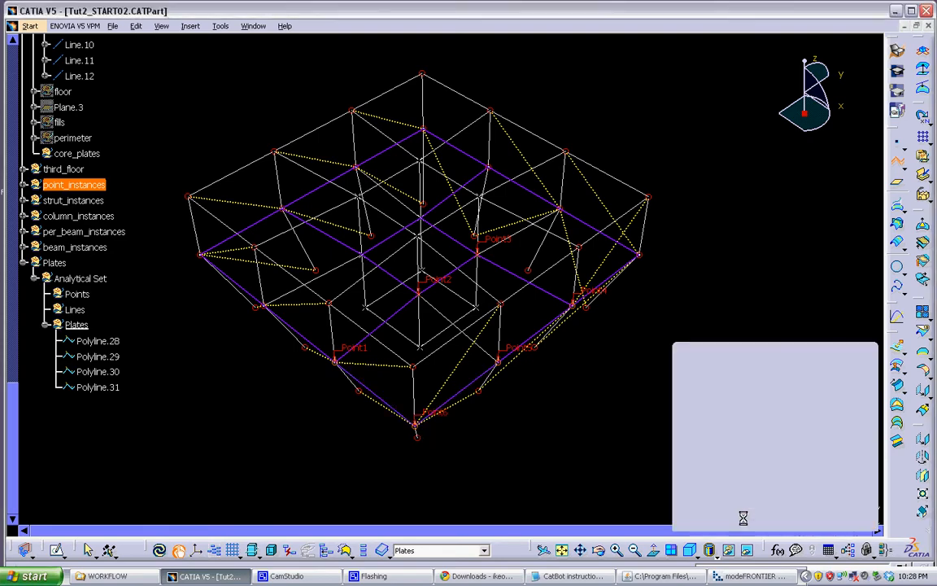
# Step: Outline the first perimeter plate on the upper floor level with a closed six-point polyline running through two core points to the outer corner
pyautogui.moveTo(601, 320); pyautogui.dragTo(184, 351, button='middle')
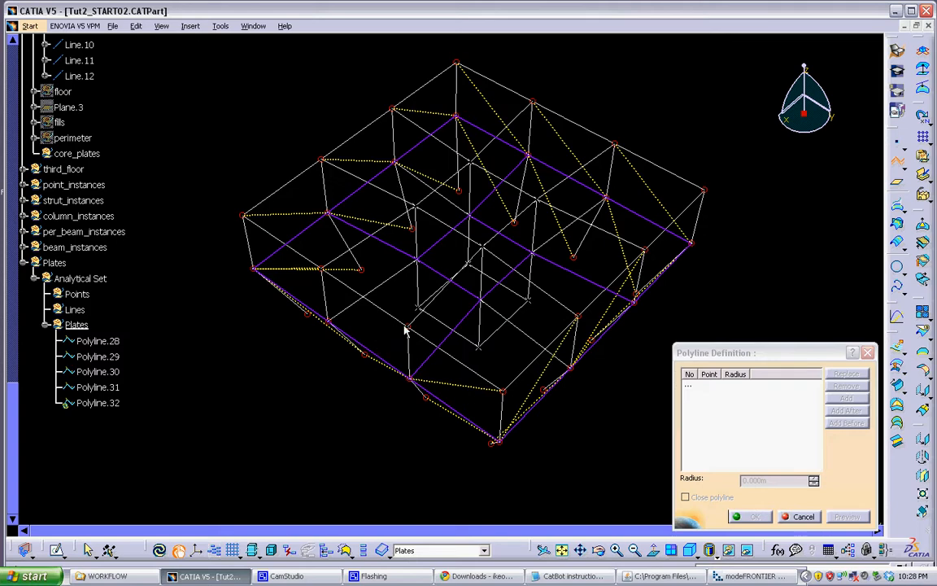
pyautogui.click(407, 324)
pyautogui.click(486, 244)
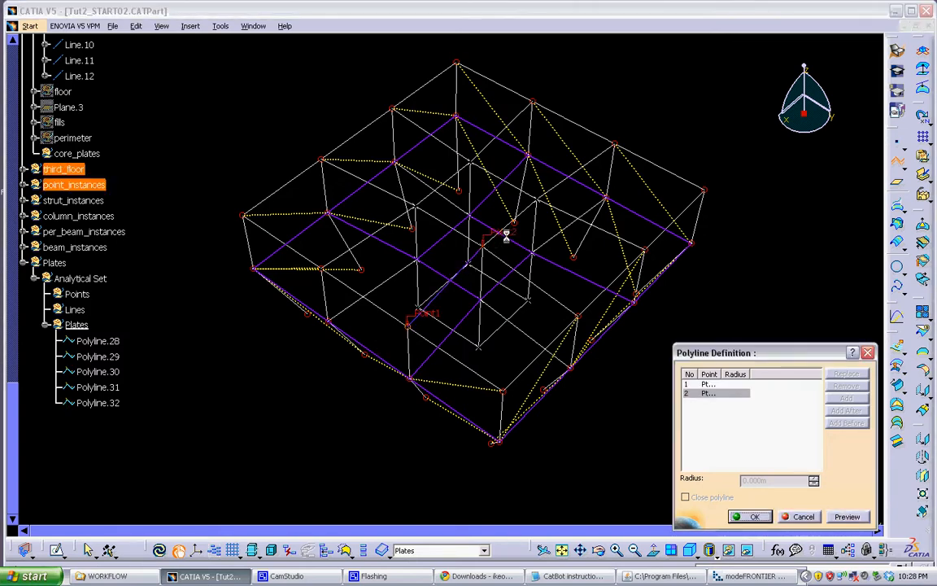
pyautogui.click(538, 200)
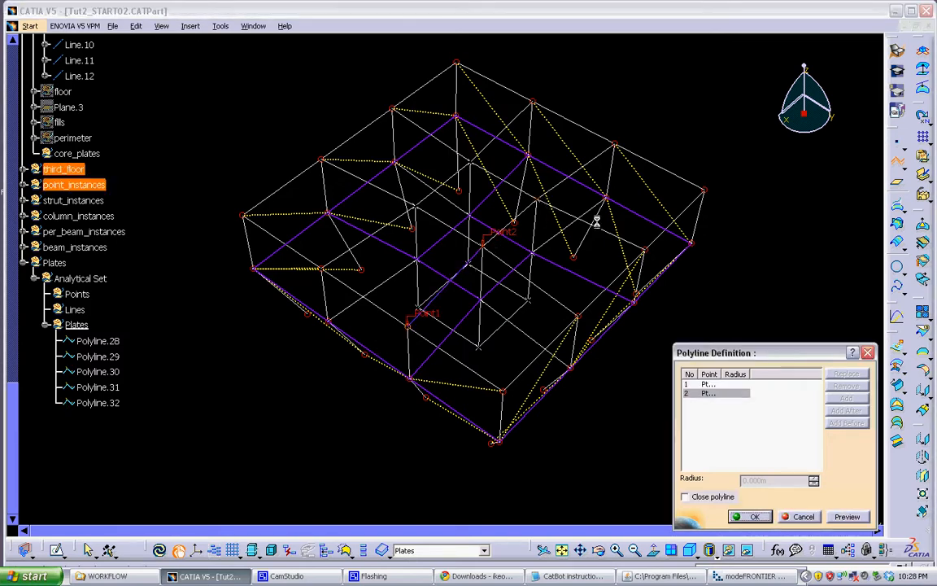
pyautogui.click(647, 251)
pyautogui.click(578, 315)
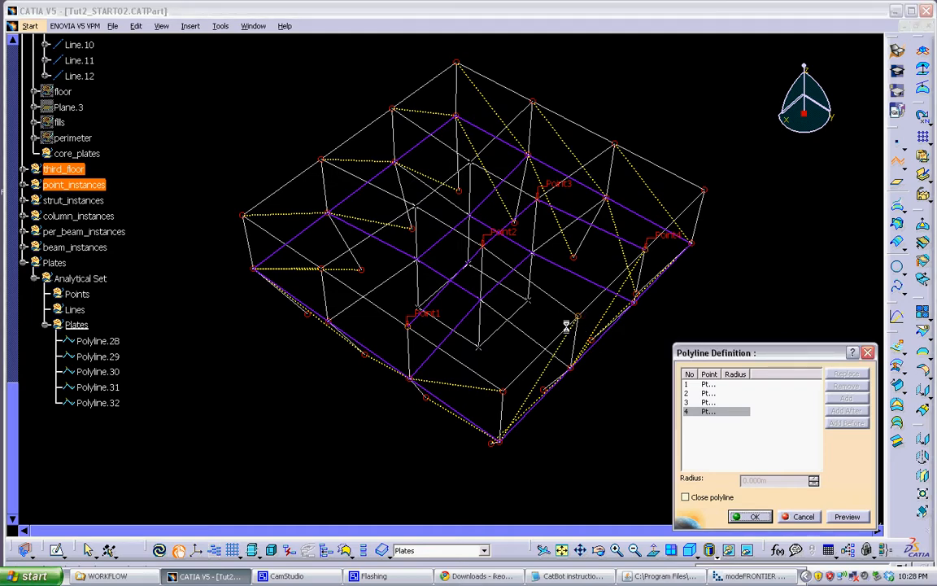
pyautogui.click(504, 389)
pyautogui.click(685, 498)
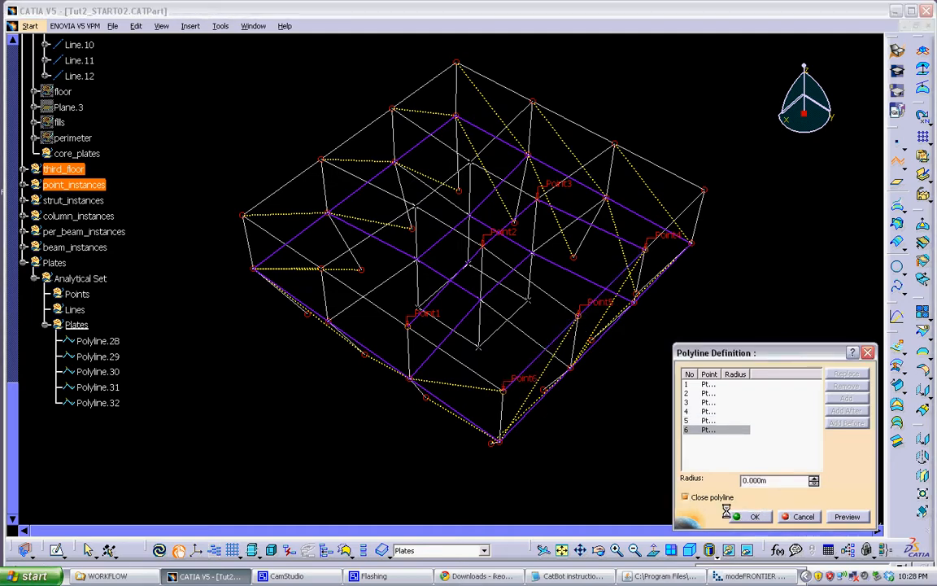
pyautogui.click(750, 517)
# Step: Create a second closed six-point polyline on the upper floor level around the adjacent side's plate, passing through two core points
pyautogui.moveTo(662, 363); pyautogui.dragTo(130, 331, button='middle')
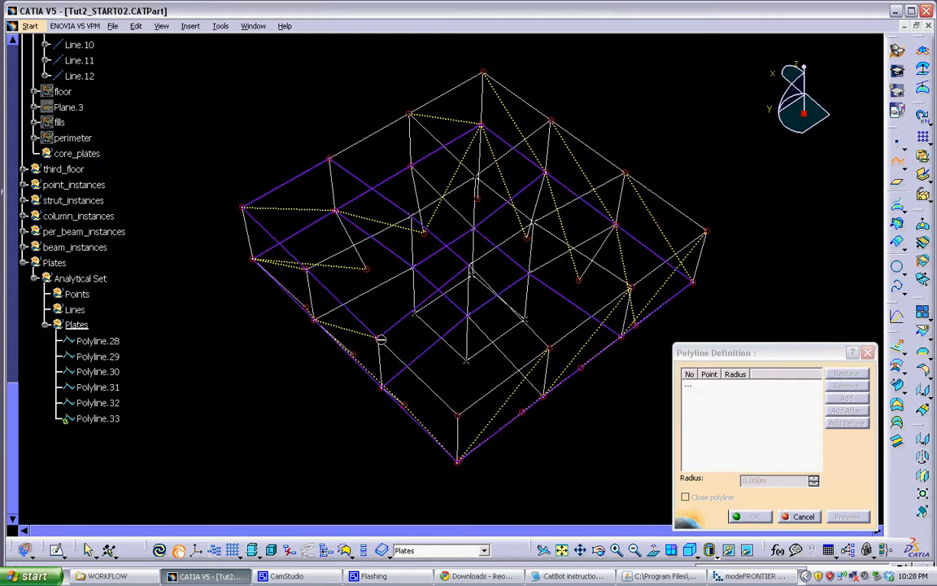
pyautogui.click(380, 338)
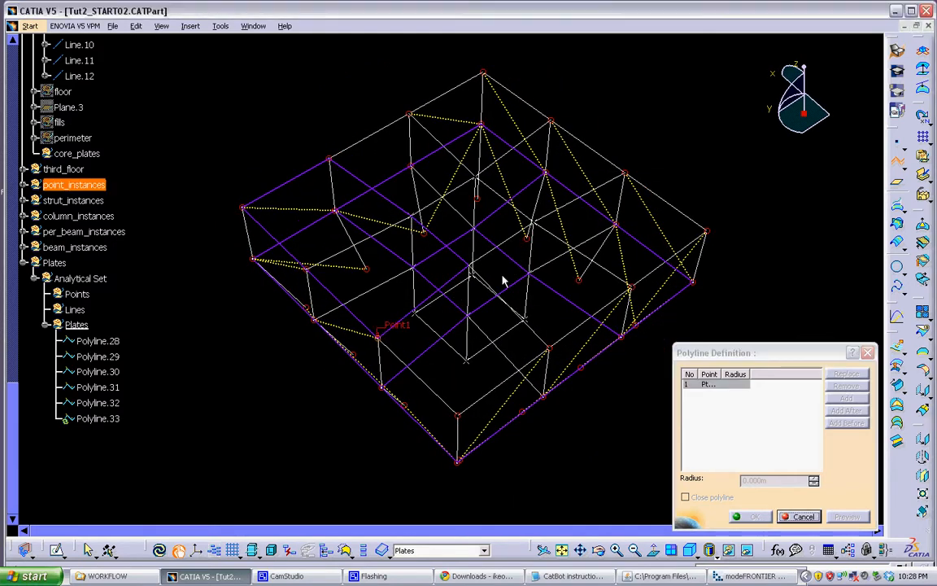
pyautogui.moveTo(504, 278); pyautogui.dragTo(481, 271, button='middle')
pyautogui.click(469, 265)
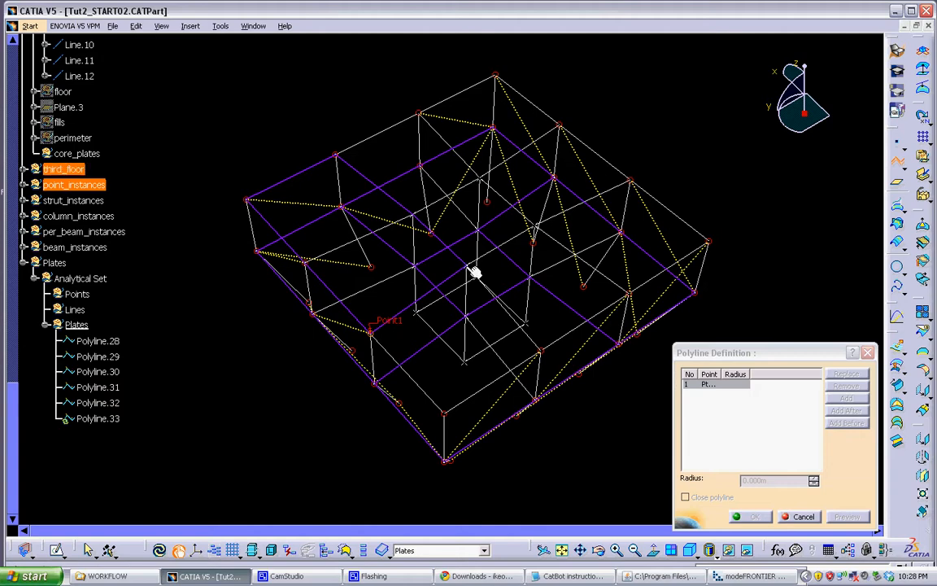
pyautogui.click(538, 228)
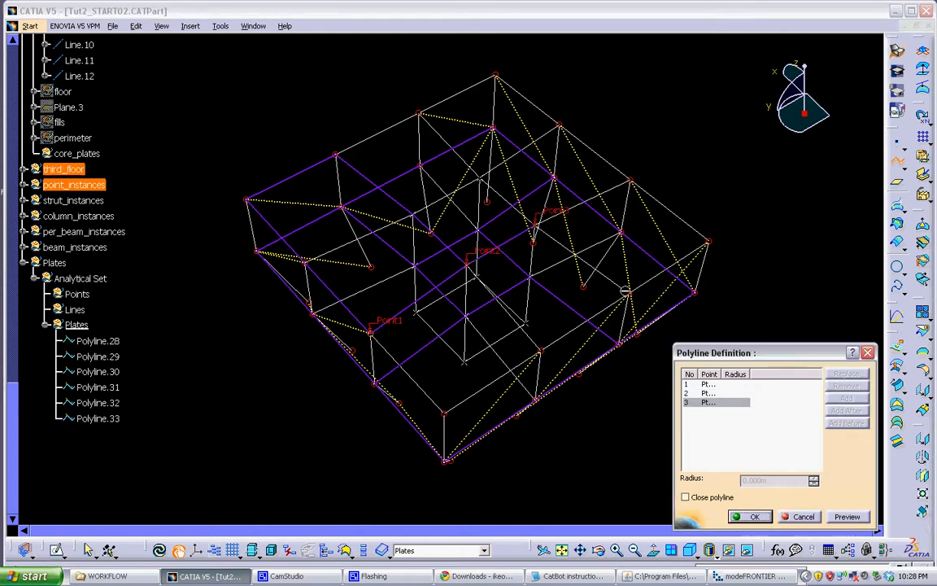
pyautogui.click(627, 294)
pyautogui.click(539, 350)
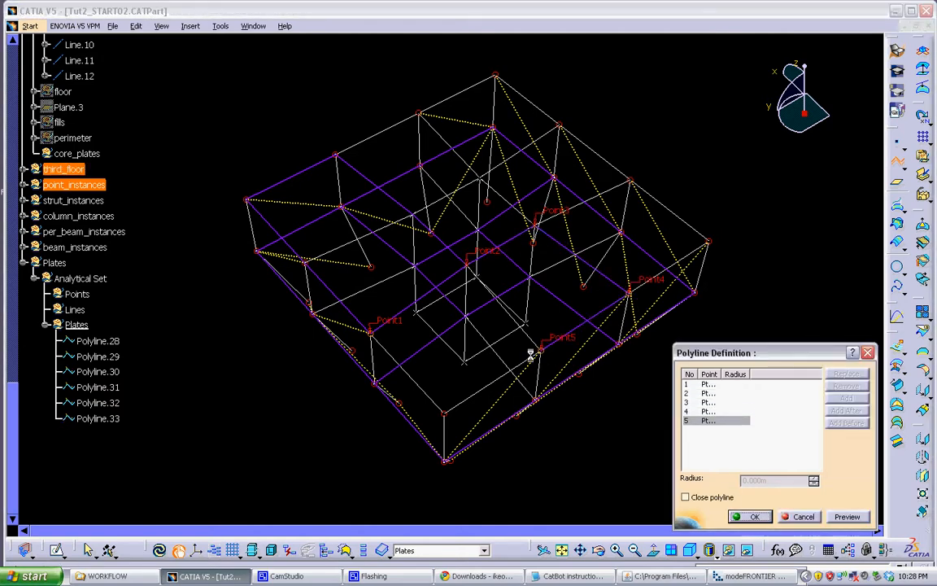
pyautogui.click(443, 417)
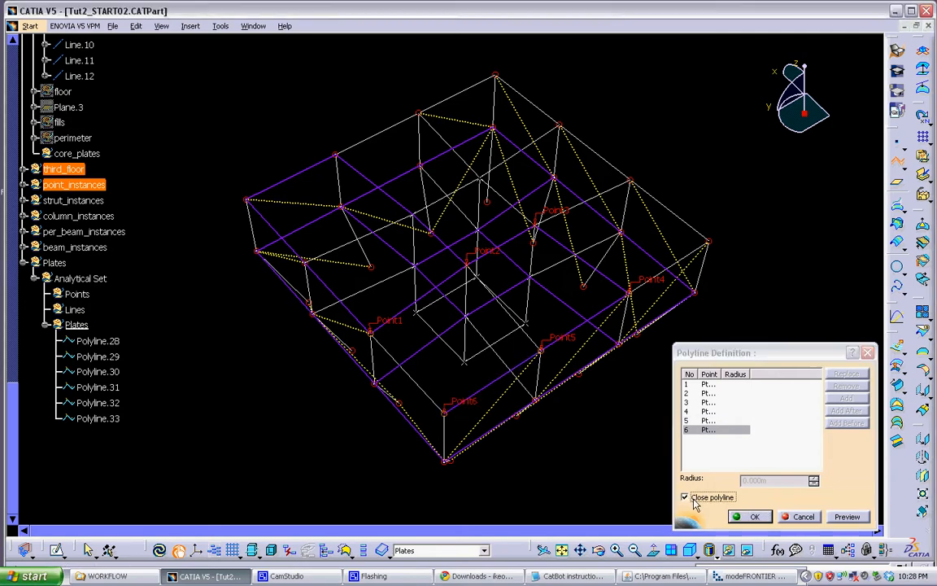
pyautogui.click(751, 517)
# Step: Outline the third perimeter plate on the upper floor level with a closed six-point polyline, continuing around the core from the second plate
pyautogui.moveTo(569, 423); pyautogui.dragTo(209, 387, button='middle')
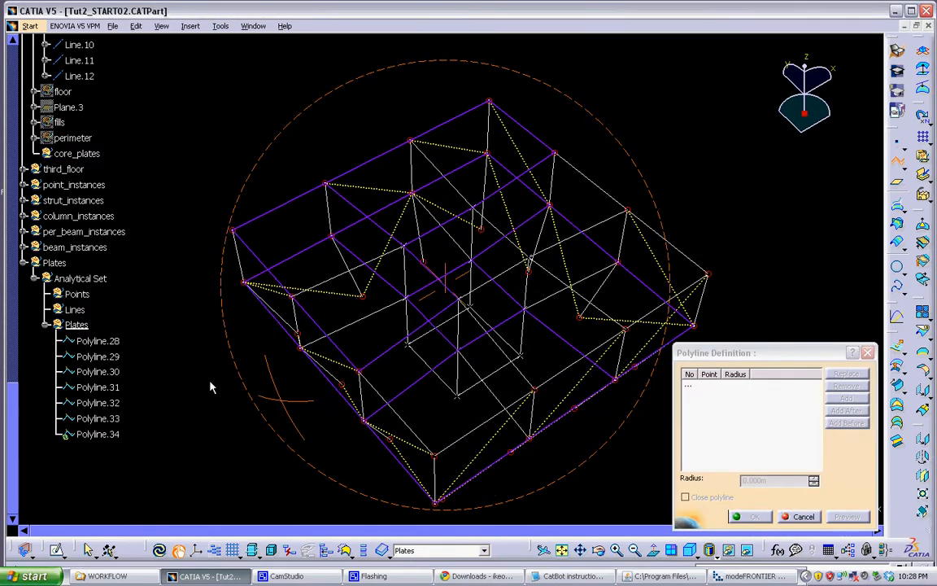
pyautogui.click(356, 370)
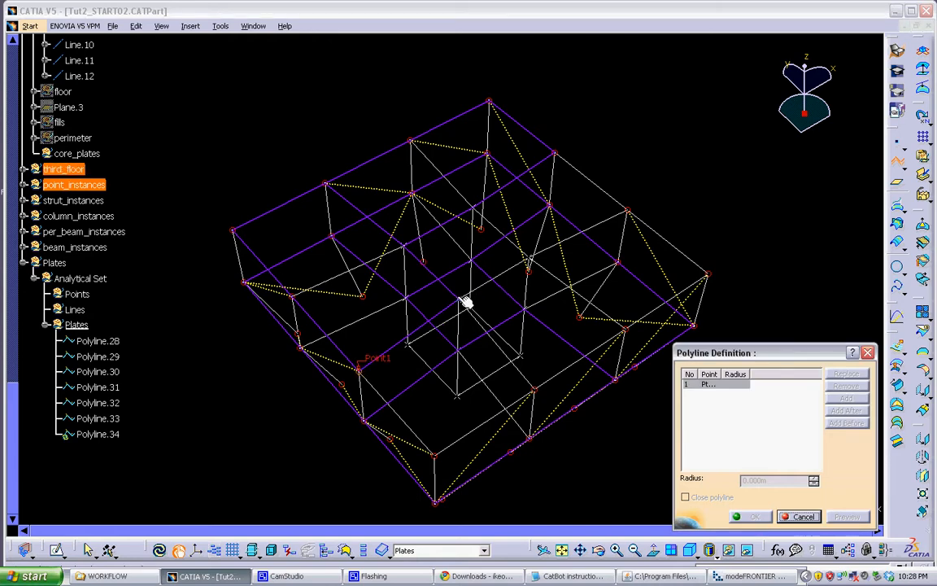
pyautogui.click(461, 300)
pyautogui.click(528, 268)
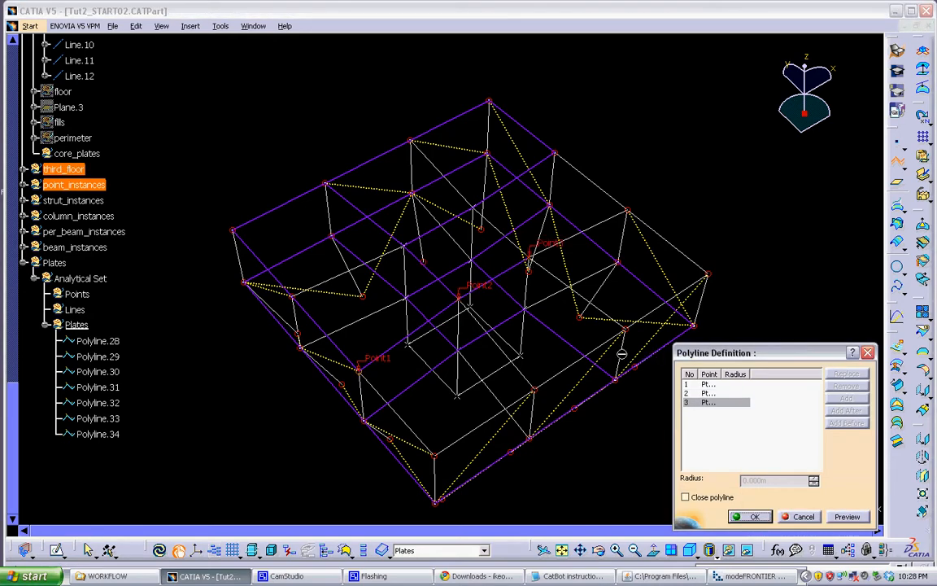
pyautogui.moveTo(622, 352); pyautogui.dragTo(590, 357, button='middle')
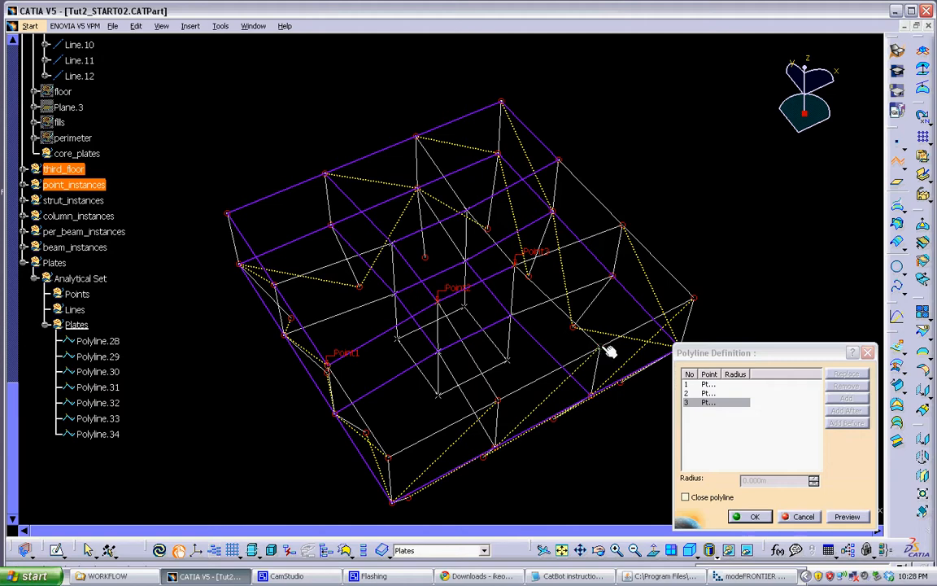
pyautogui.click(602, 346)
pyautogui.click(498, 396)
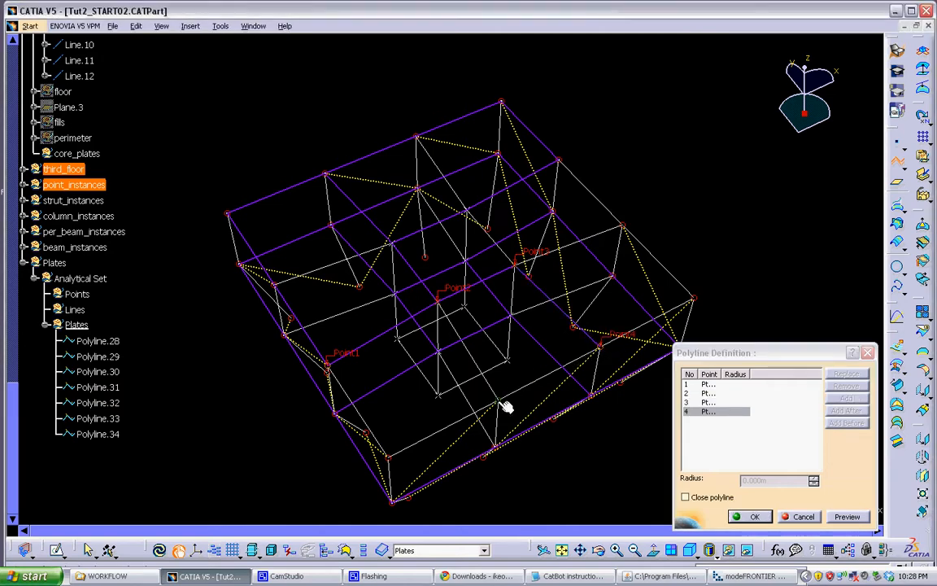
pyautogui.click(388, 457)
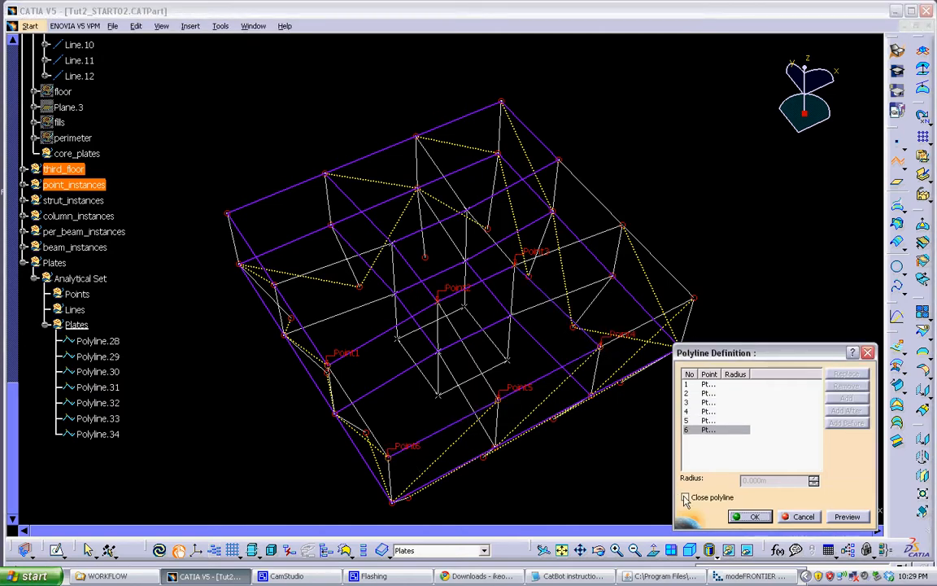
pyautogui.click(686, 497)
pyautogui.click(750, 517)
# Step: Complete the upper floor's ring of plates with a fourth closed six-point polyline on the remaining side, and leave the Polyline command
pyautogui.moveTo(529, 375); pyautogui.dragTo(316, 342, button='middle')
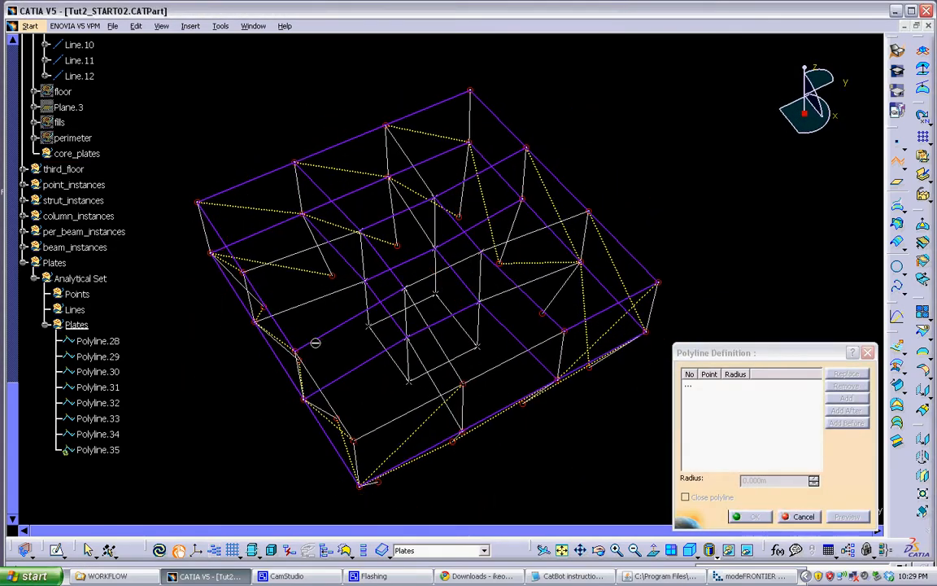
pyautogui.click(293, 352)
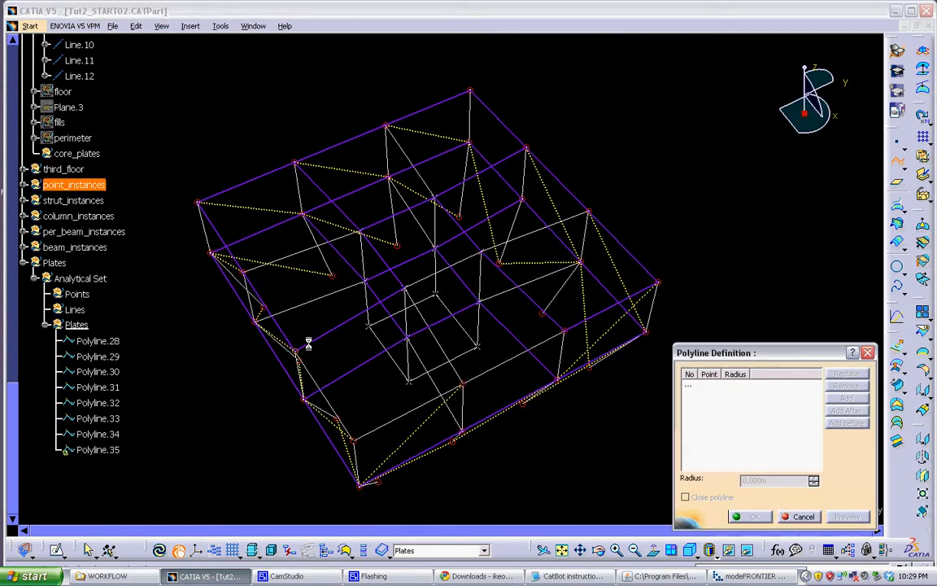
pyautogui.click(406, 284)
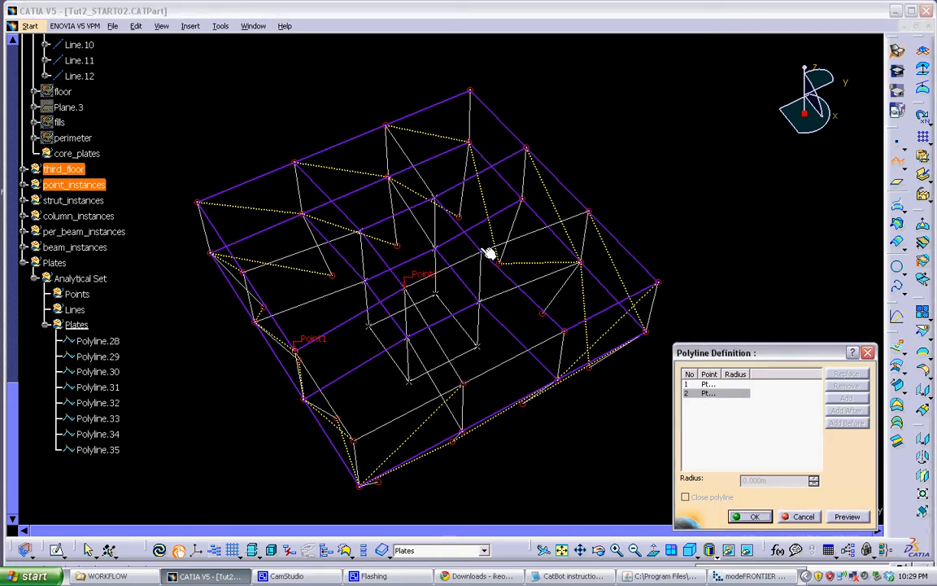
pyautogui.click(481, 248)
pyautogui.click(565, 330)
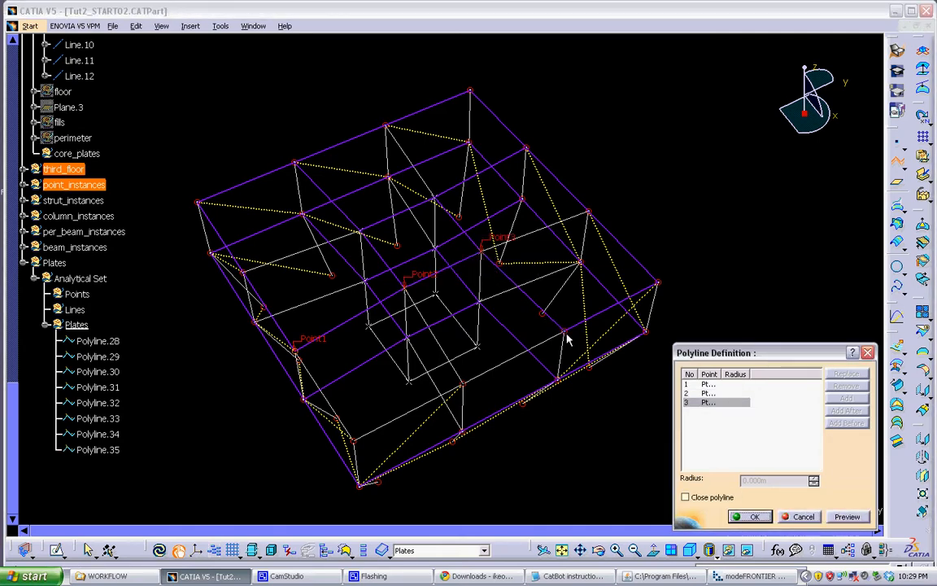
pyautogui.click(463, 383)
pyautogui.click(353, 440)
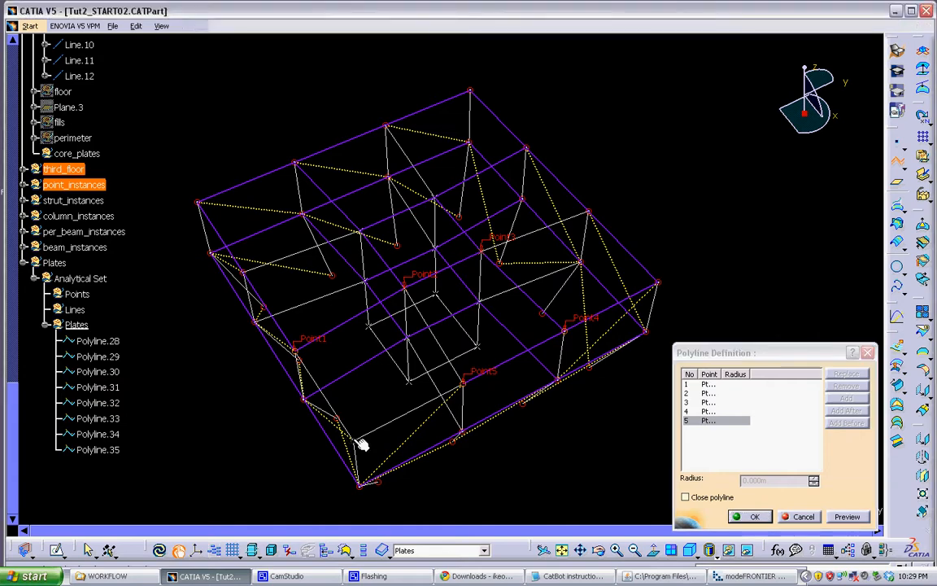
pyautogui.click(698, 497)
pyautogui.click(748, 517)
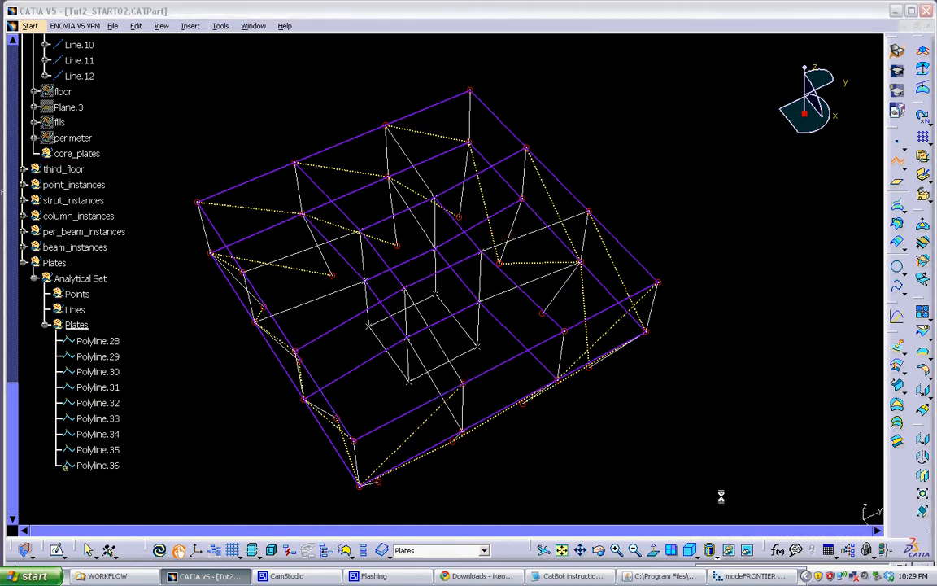
pyautogui.click(803, 518)
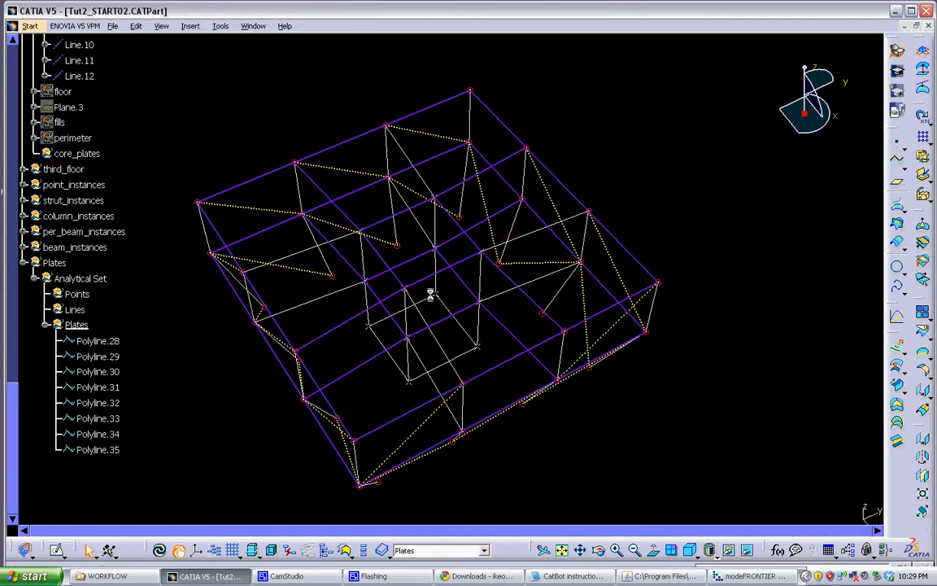
# Step: Copy the slab name plate4_SLAB_LL from the CatBot instructions in Notepad and return to the CATIA model
pyautogui.moveTo(430, 295)
pyautogui.mouseDown(button='middle')
pyautogui.moveTo(514, 252)
pyautogui.moveTo(418, 278)
pyautogui.mouseUp(button='middle')
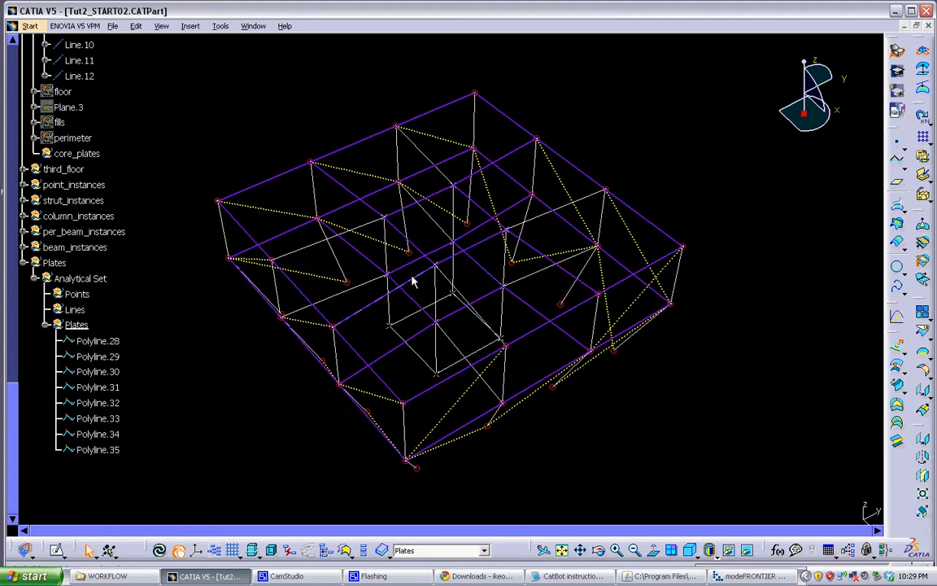
pyautogui.rightClick(114, 342)
pyautogui.click(558, 580)
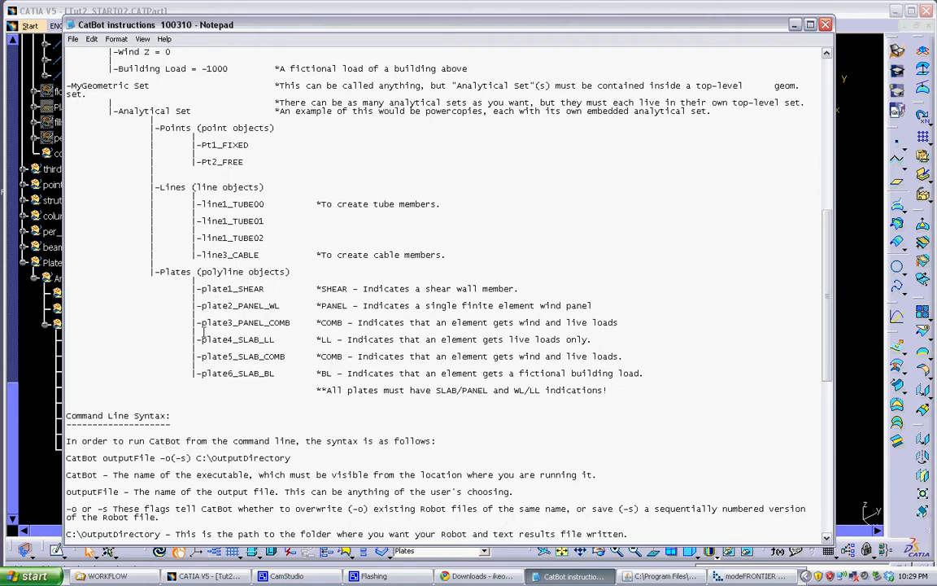
pyautogui.moveTo(201, 340); pyautogui.dragTo(278, 343)
pyautogui.hotkey('ctrl', 'c')
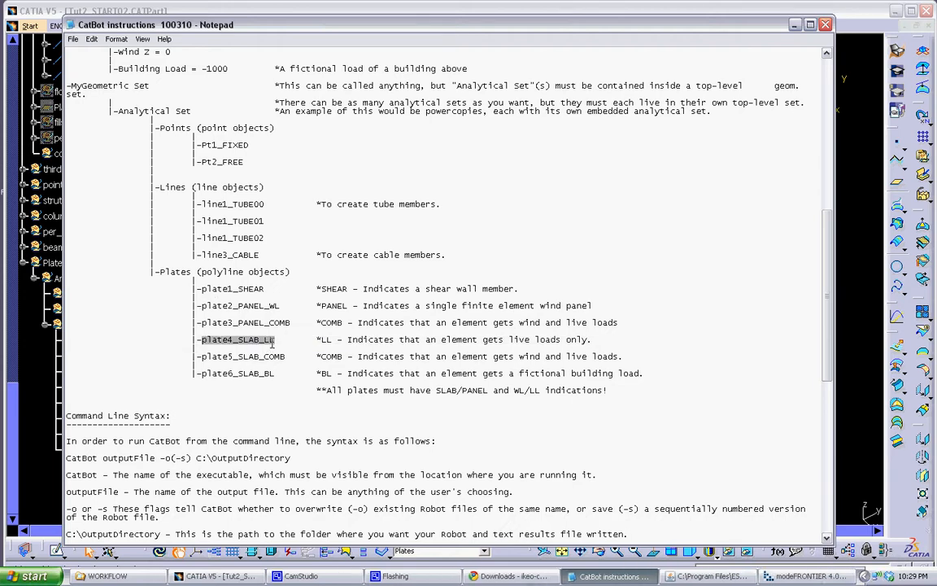
pyautogui.click(838, 389)
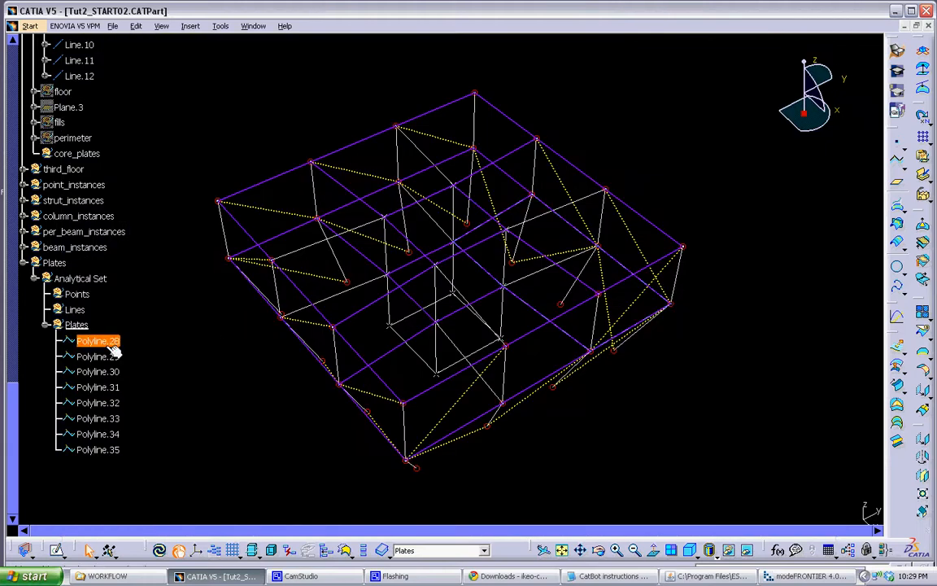
# Step: Rename Polyline.28 in the Plates set as plate1_SLAB_LL, using the copied name with its number changed to 1
pyautogui.rightClick(97, 342)
pyautogui.click(145, 136)
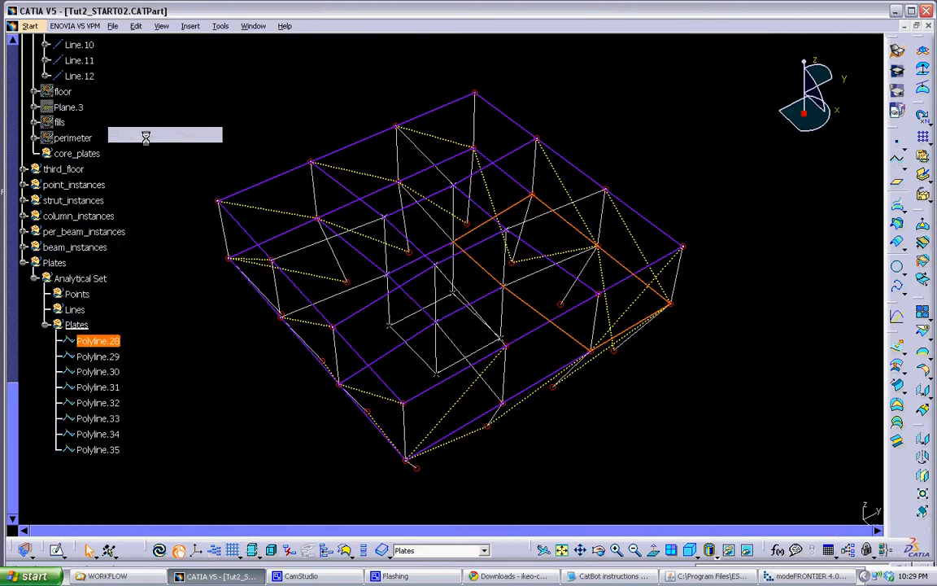
pyautogui.click(633, 205)
pyautogui.hotkey('ctrl', 'v')
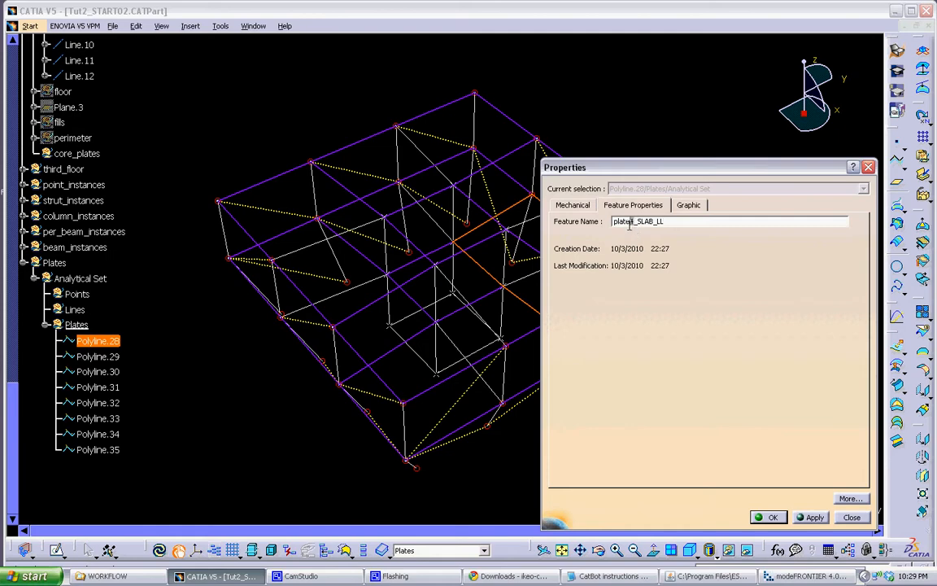
pyautogui.click(765, 517)
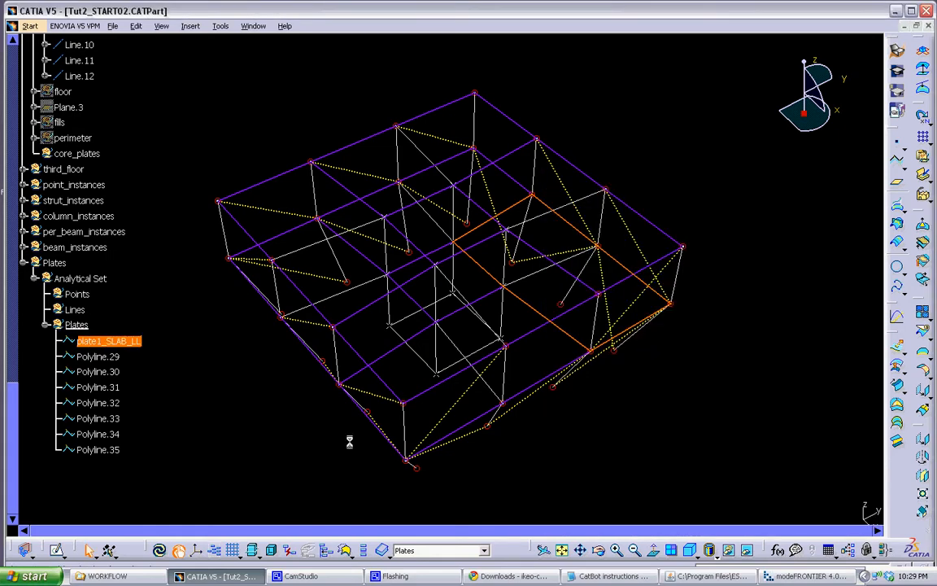
# Step: Rename Polyline.29 in the Plates set as plate2_SLAB_LL
pyautogui.rightClick(98, 356)
pyautogui.click(132, 147)
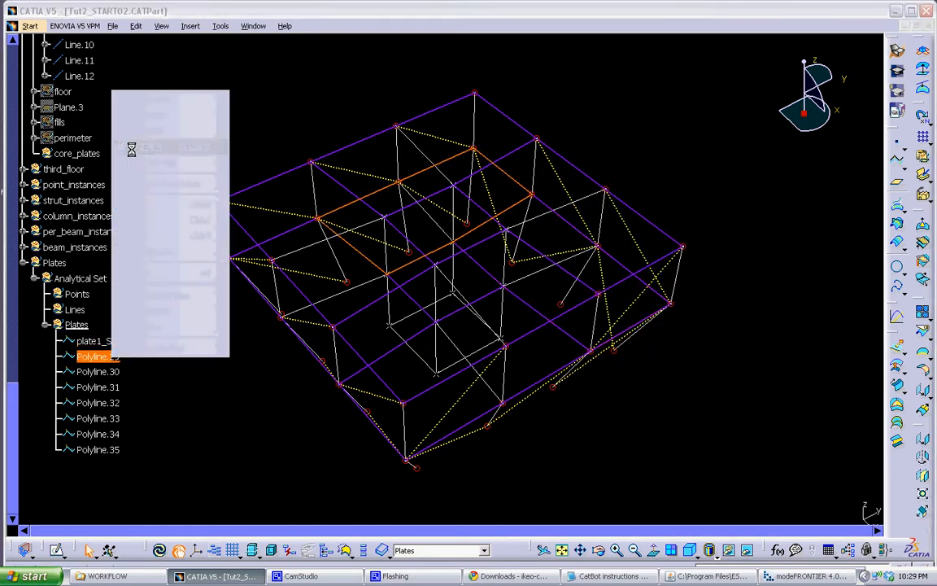
pyautogui.hotkey('ctrl', 'v')
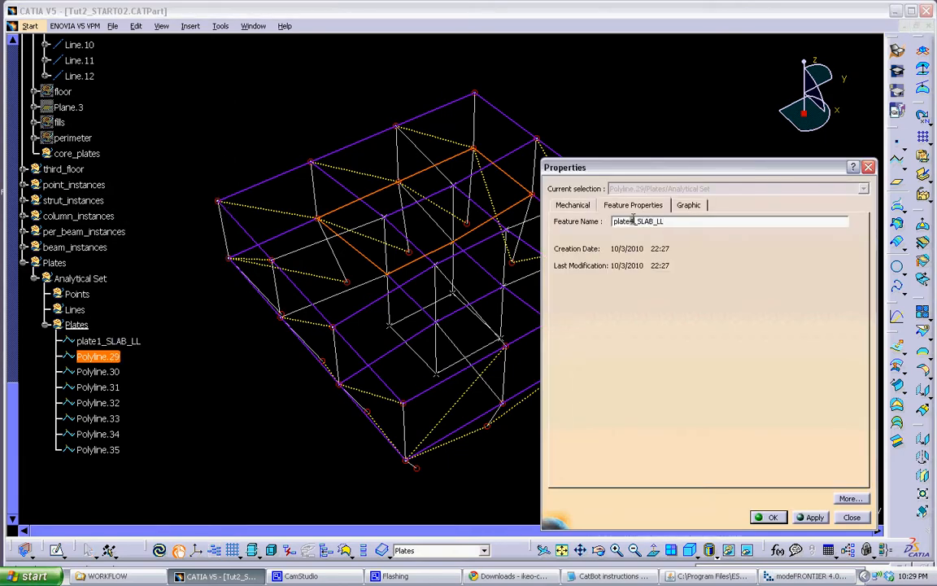
pyautogui.click(772, 517)
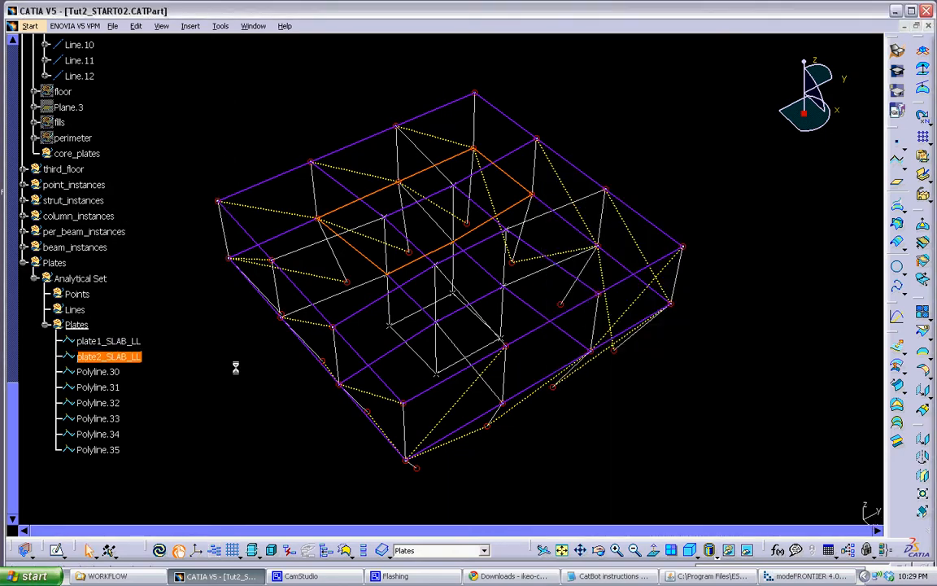
# Step: Rename Polyline.30 in the Plates set as plate3_SLAB_LL, reusing the copied slab name with its number changed to 3
pyautogui.rightClick(122, 373)
pyautogui.click(195, 159)
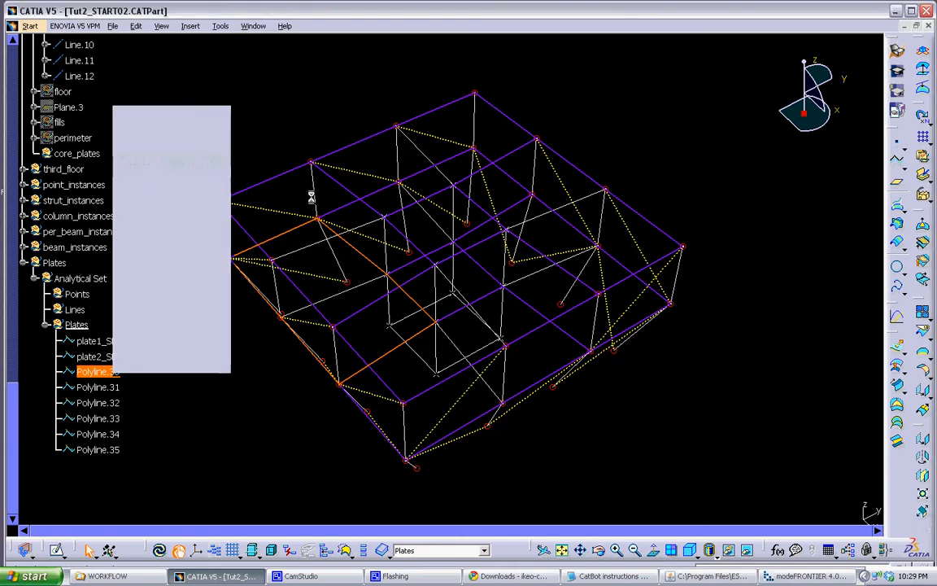
pyautogui.hotkey('ctrl', 'v')
pyautogui.write('3')
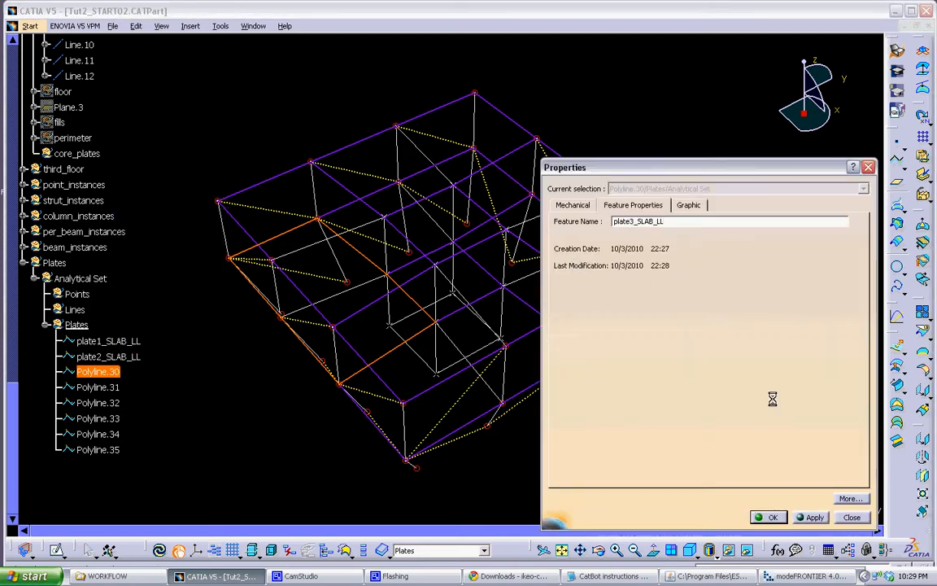
pyautogui.click(777, 518)
# Step: Rename Polyline.31 in the Plates set as plate4_SLAB_LL, using the copied slab name as it is
pyautogui.rightClick(100, 389)
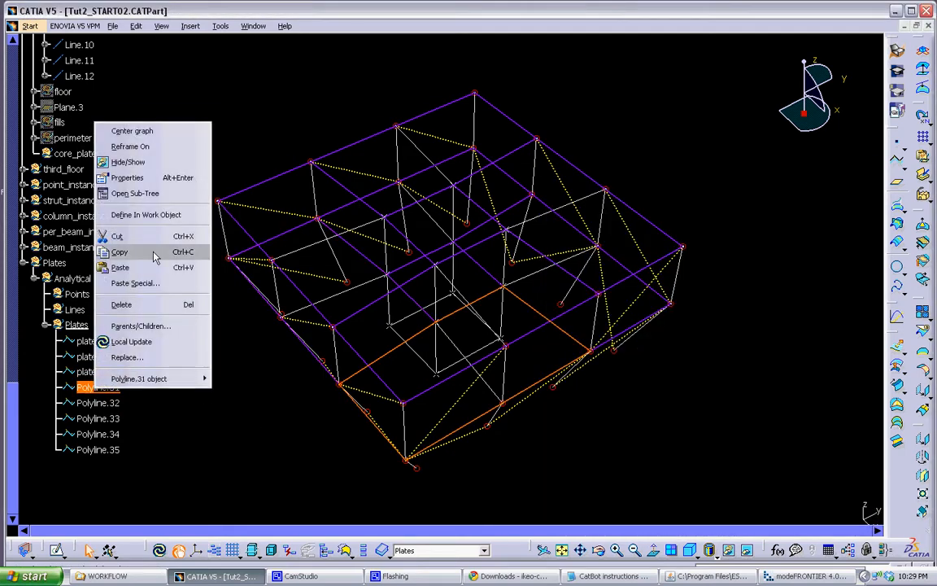
pyautogui.click(134, 175)
pyautogui.hotkey('ctrl', 'v')
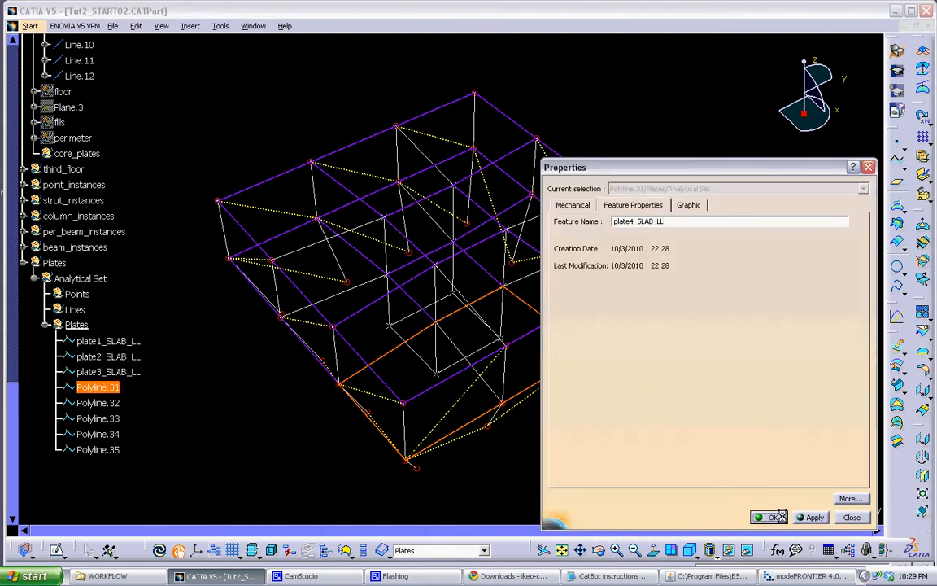
pyautogui.click(778, 518)
# Step: Rename Polyline.32 in the Plates set as plate5_SLAB_LL
pyautogui.rightClick(118, 405)
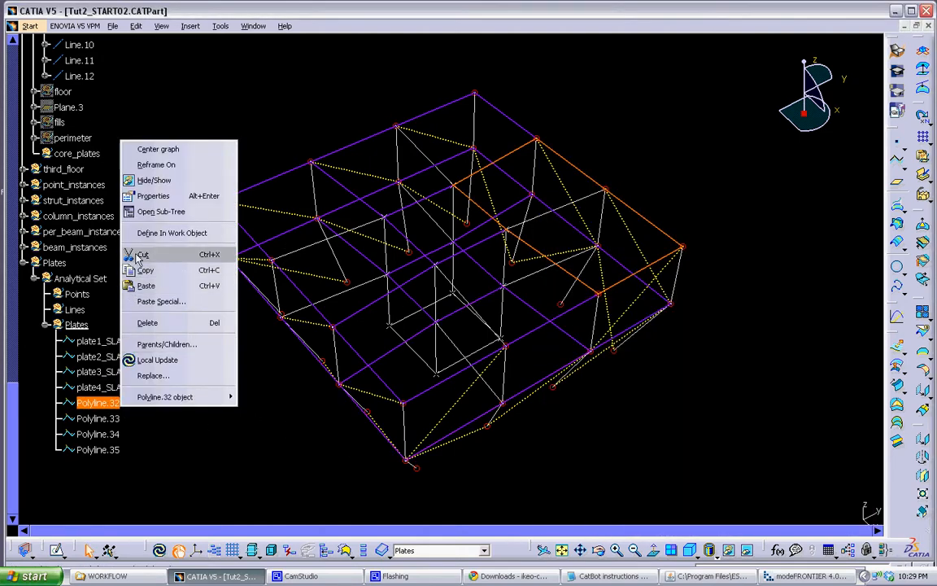
pyautogui.click(136, 195)
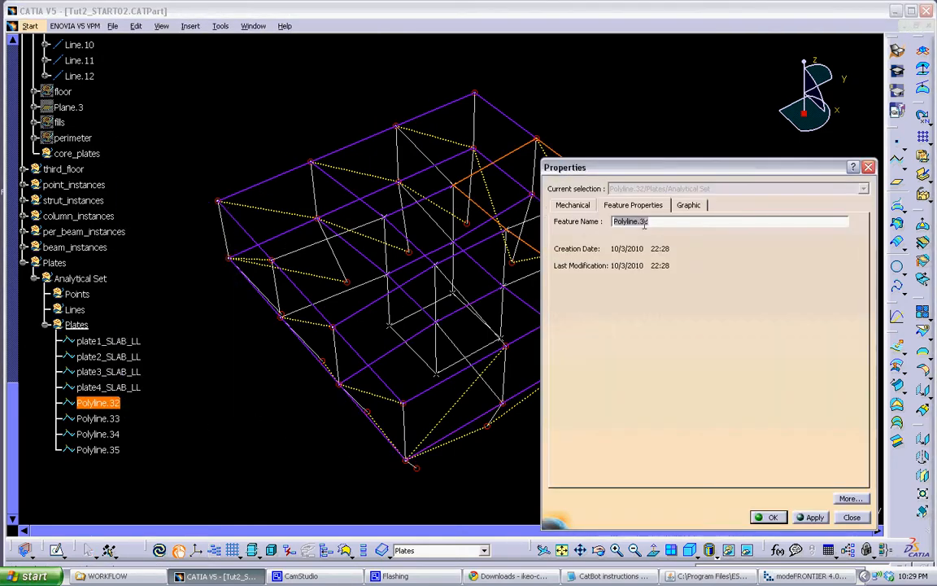
pyautogui.write('plate4_SLAB_LL')
pyautogui.click(769, 518)
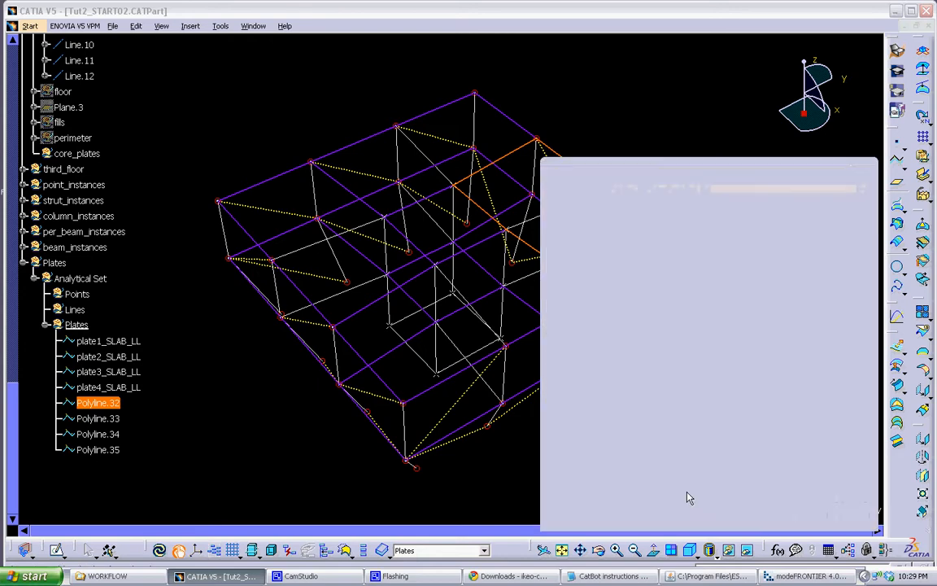
# Step: Rename Polyline.33 in the Plates set as plate6_SLAB_LL
pyautogui.click(97, 418)
pyautogui.rightClick(97, 418)
pyautogui.click(118, 213)
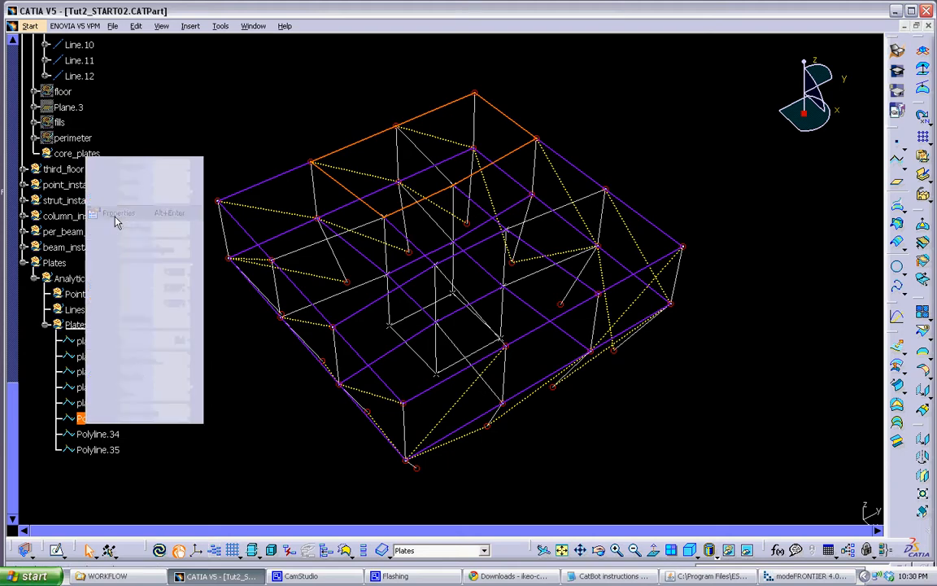
pyautogui.write('plate4_SLAB_LL')
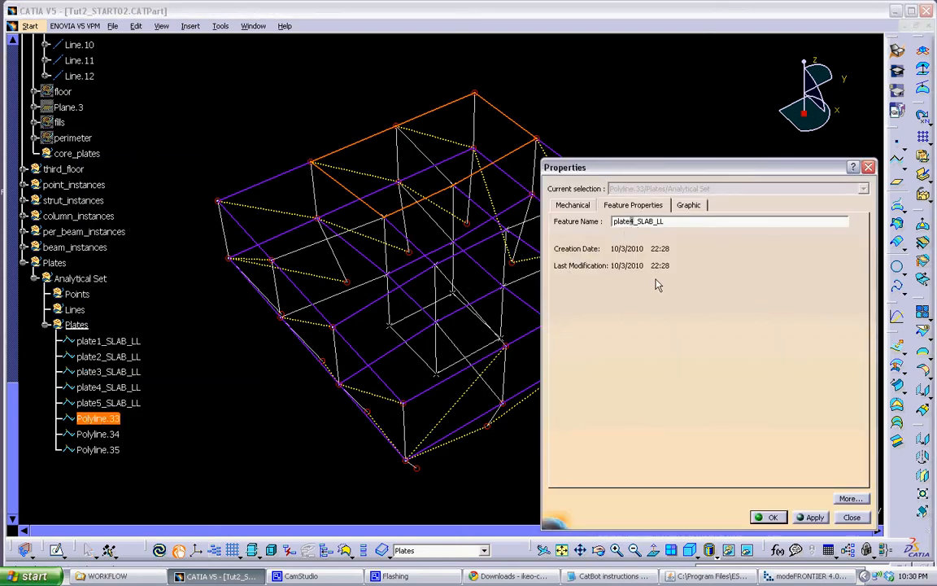
pyautogui.click(769, 516)
# Step: Rename Polyline.34 in the Plates set as plate7_SLAB_LL
pyautogui.rightClick(97, 433)
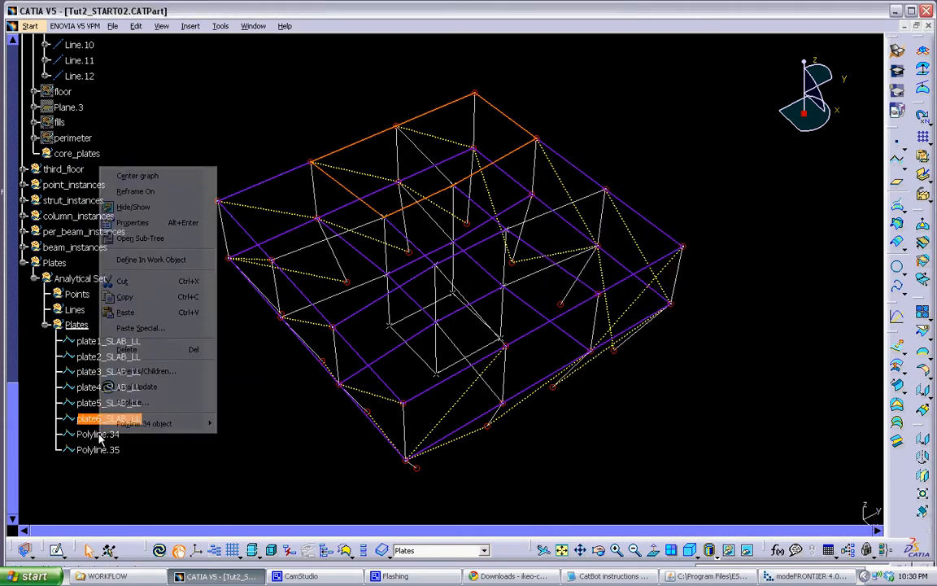
pyautogui.click(133, 224)
pyautogui.write('plate4_SLAB_LL')
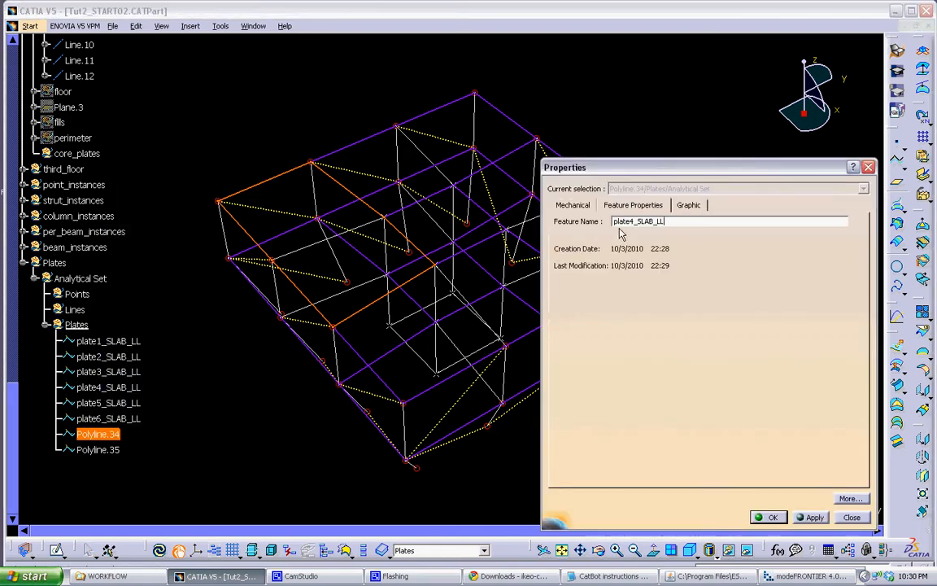
pyautogui.write('7')
pyautogui.click(769, 516)
# Step: Rename Polyline.35 in the Plates set as plate8_SLAB_LL and clear the selection
pyautogui.rightClick(97, 449)
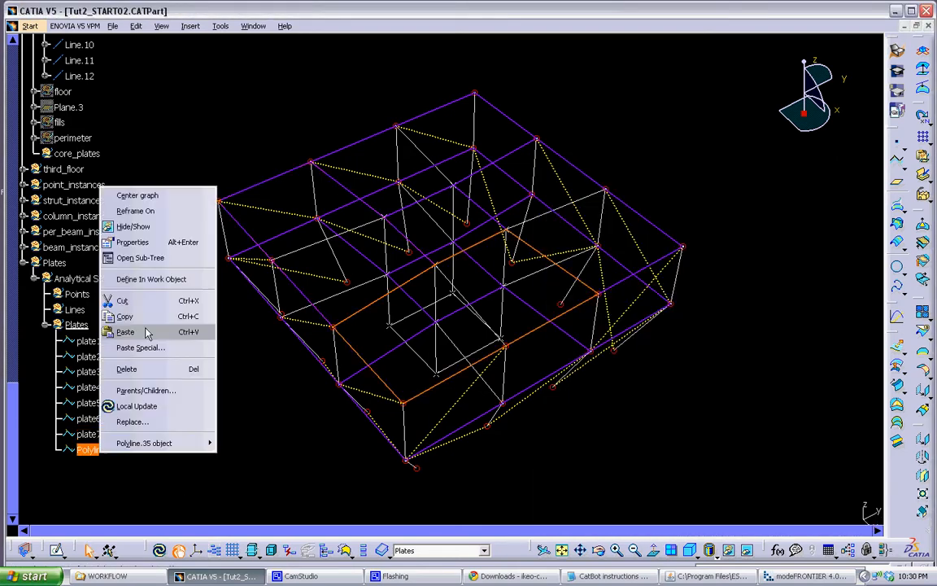
pyautogui.click(137, 242)
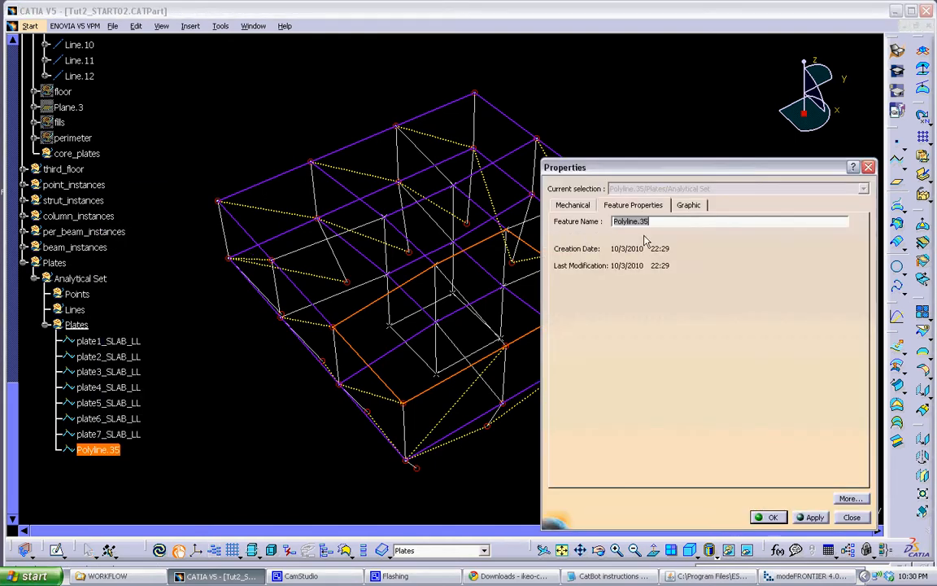
pyautogui.write('plate4_SLAB_LL')
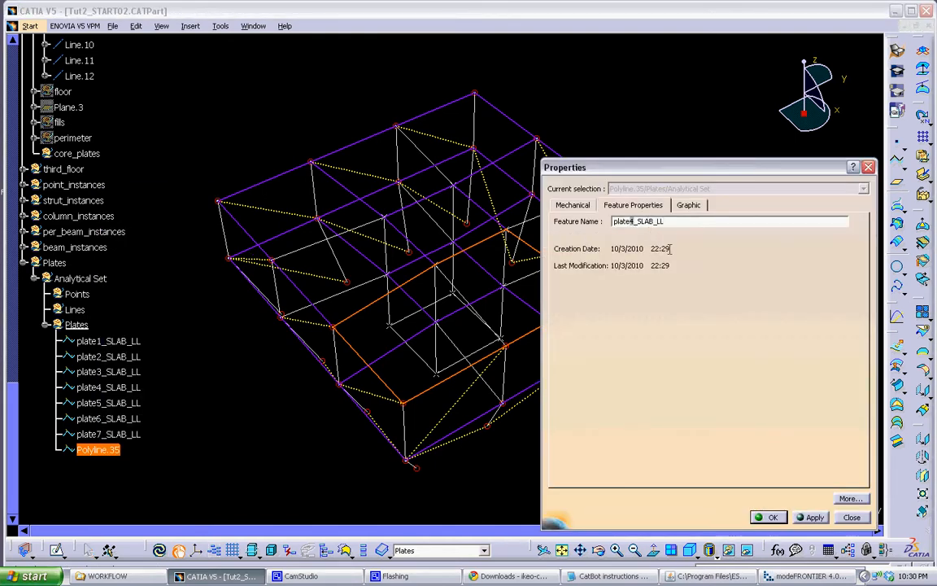
pyautogui.click(768, 518)
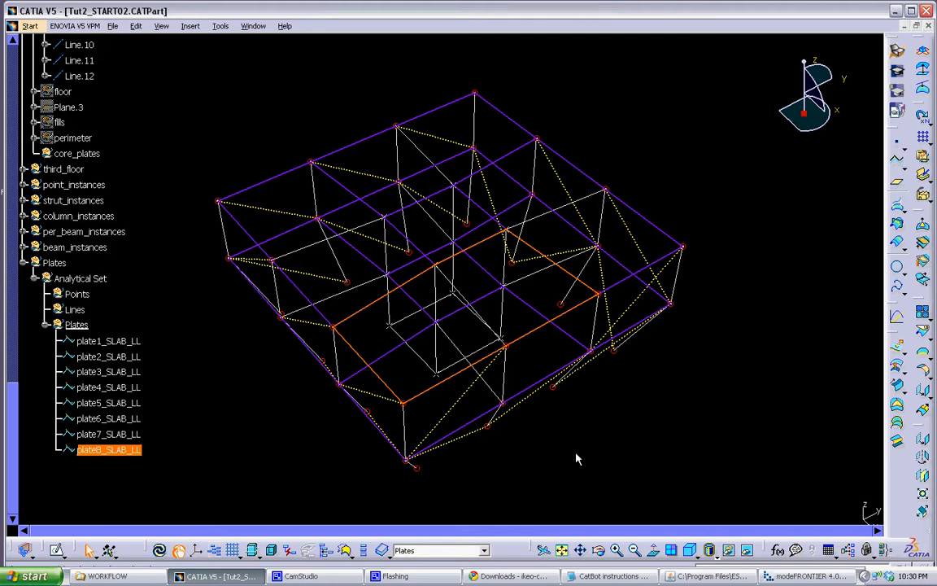
pyautogui.click(299, 447)
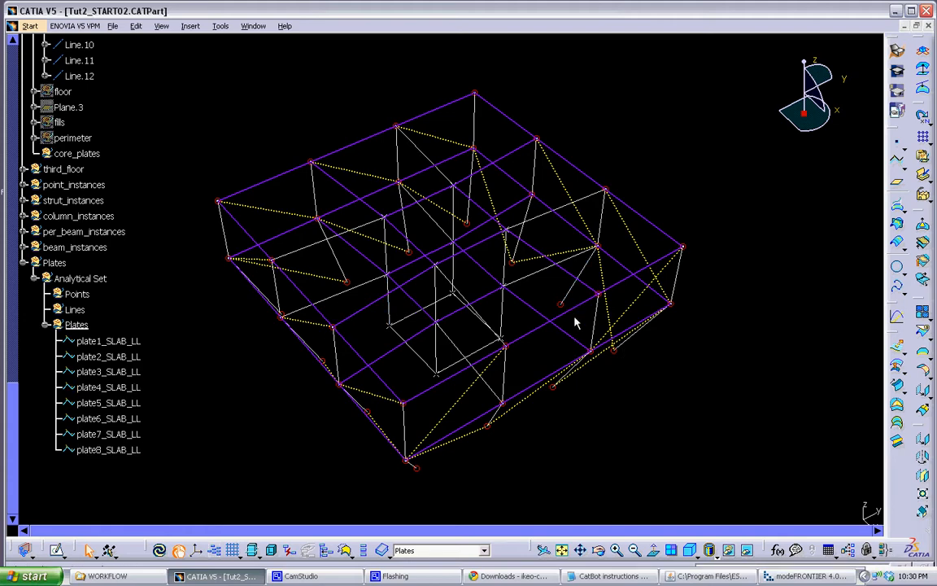
# Step: Examine the Wind X and Wind Y parameters in the specification tree against the orientation of the model's outer faces
pyautogui.moveTo(573, 324); pyautogui.dragTo(550, 354, button='middle')
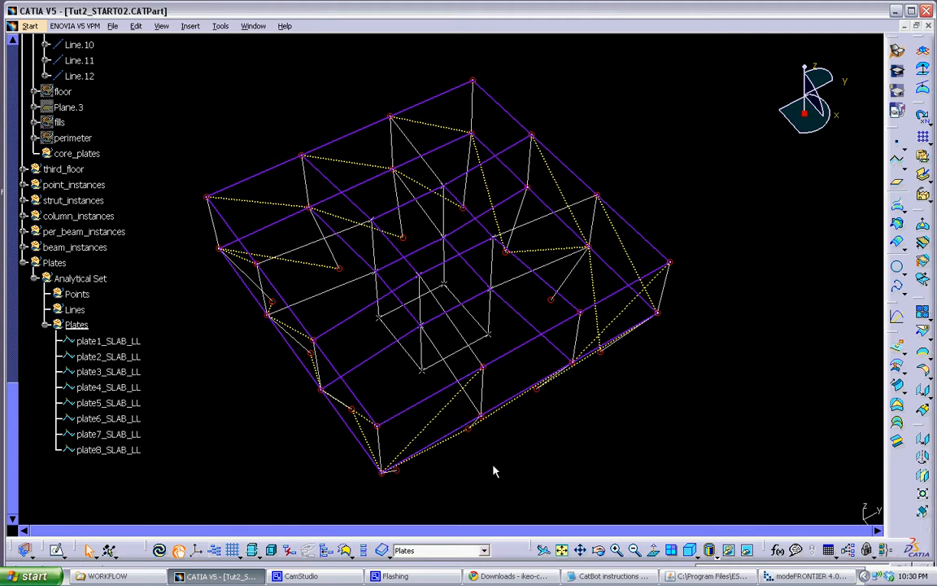
pyautogui.scroll(10, 150, 393)
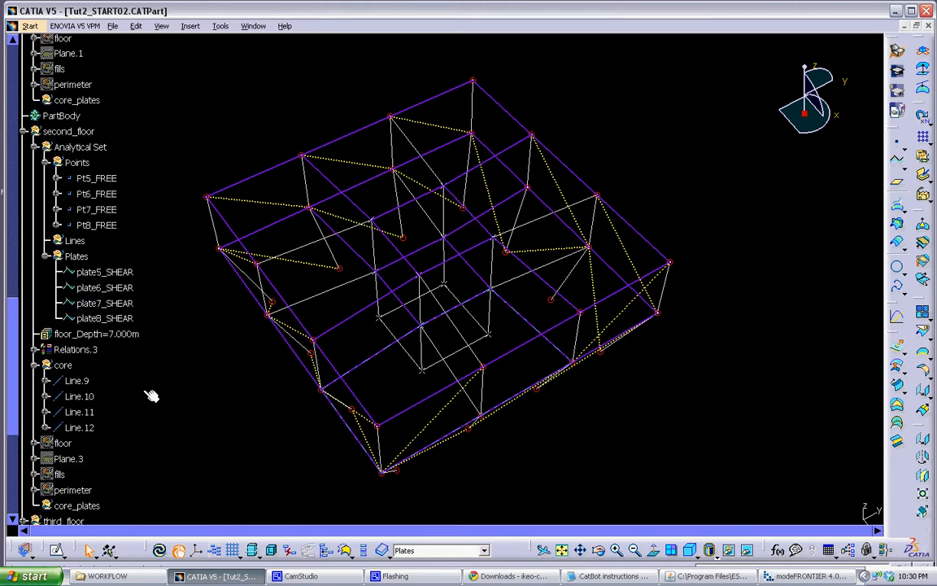
pyautogui.scroll(10, 150, 395)
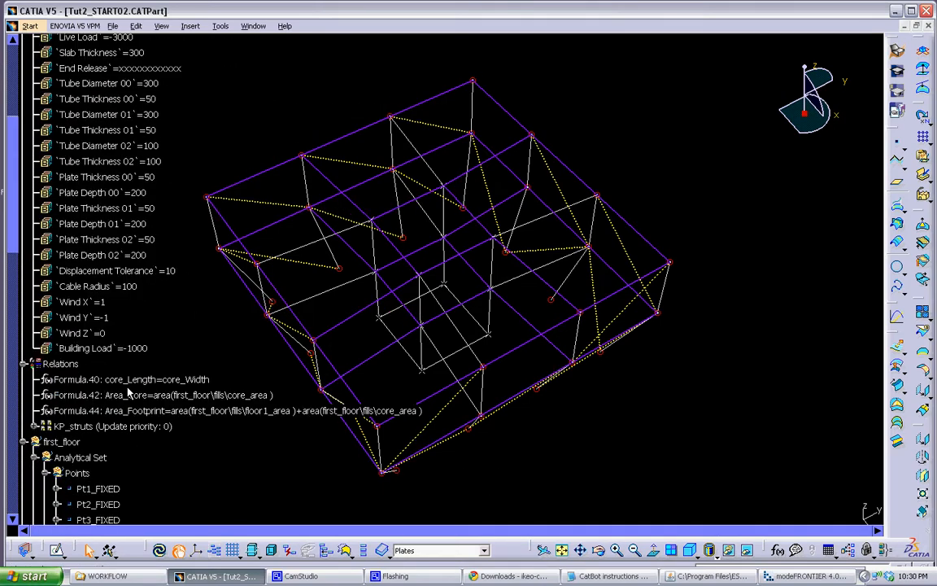
pyautogui.click(93, 317)
pyautogui.moveTo(560, 263); pyautogui.dragTo(567, 230, button='middle')
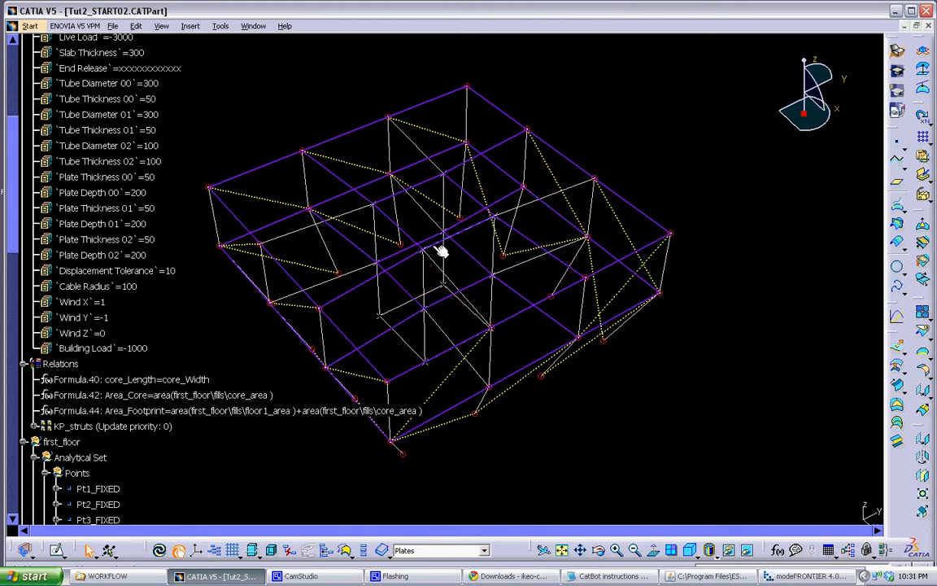
pyautogui.click(99, 303)
pyautogui.click(101, 318)
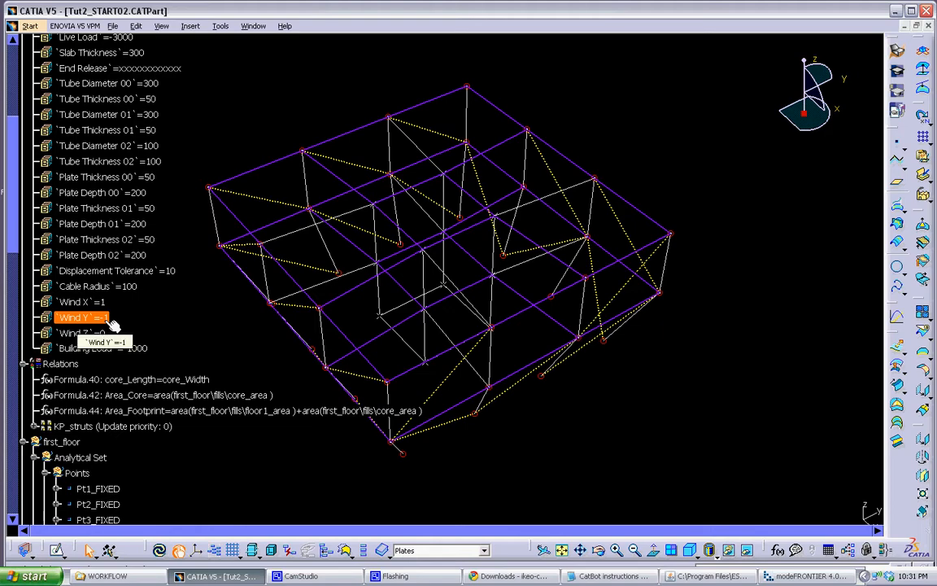
pyautogui.click(391, 277)
pyautogui.moveTo(435, 305); pyautogui.dragTo(492, 291, button='middle')
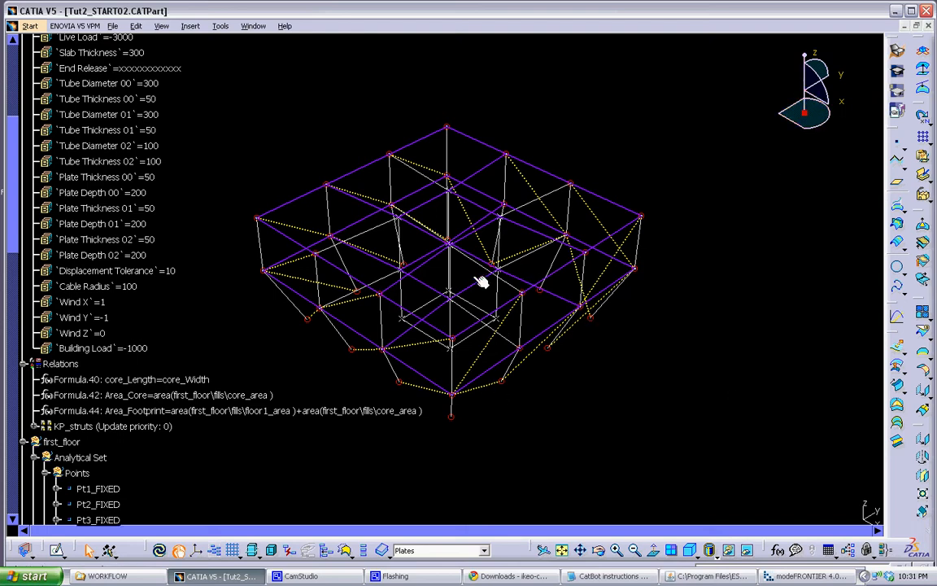
pyautogui.moveTo(485, 420); pyautogui.dragTo(485, 348, button='middle')
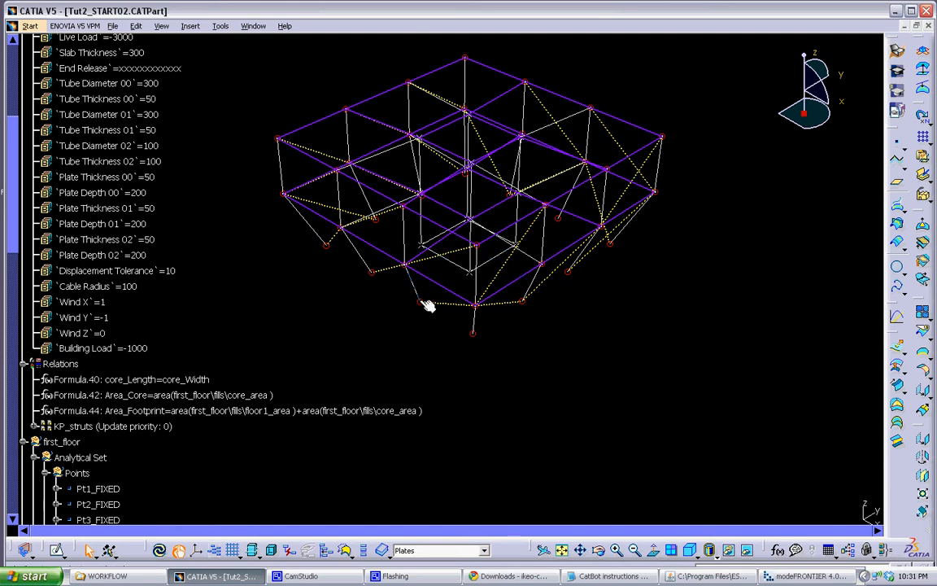
pyautogui.moveTo(421, 322); pyautogui.dragTo(418, 360, button='middle')
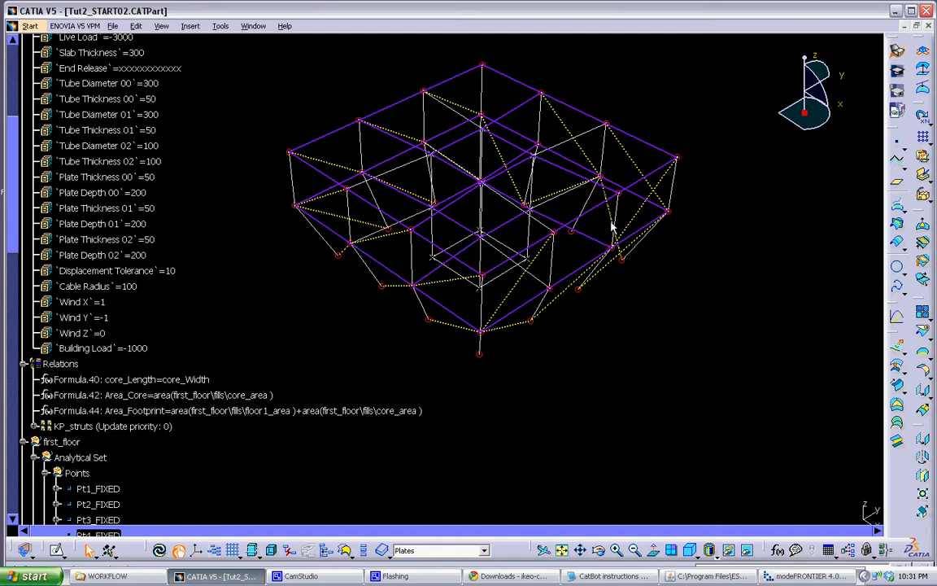
# Step: Define the Plates set inside the Plates structure's Analytical Set as the in-work object
pyautogui.scroll(-7, 250, 284)
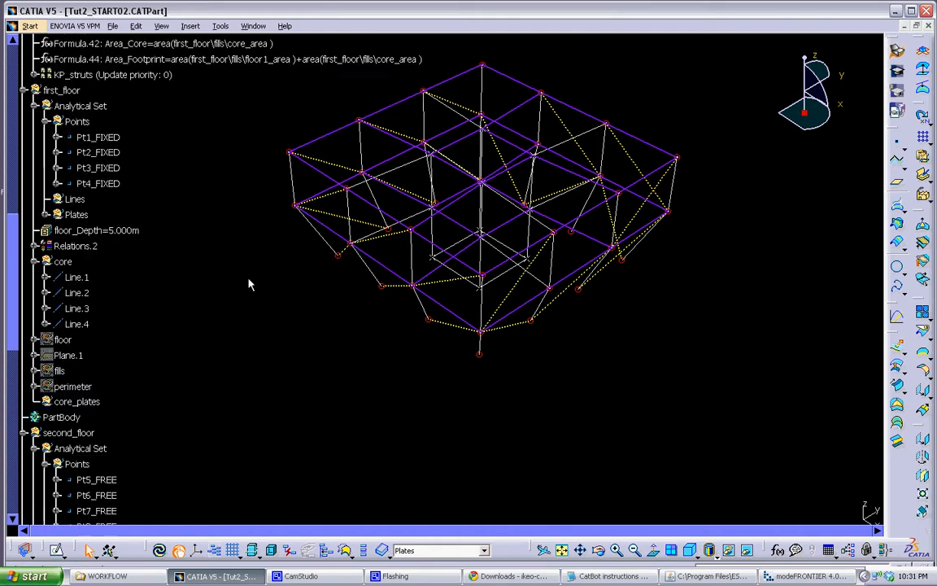
pyautogui.scroll(-15, 248, 283)
pyautogui.click(75, 289)
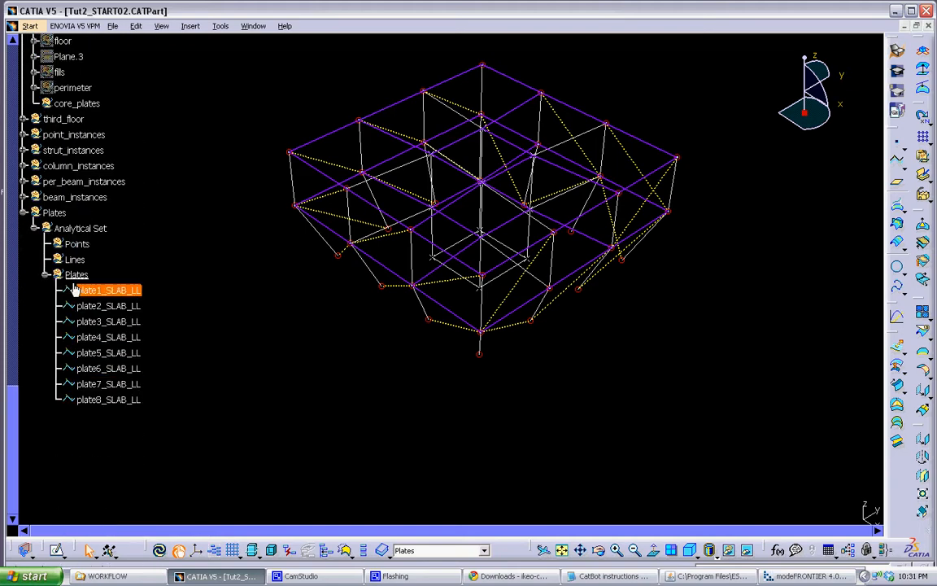
pyautogui.click(78, 275)
pyautogui.rightClick(82, 278)
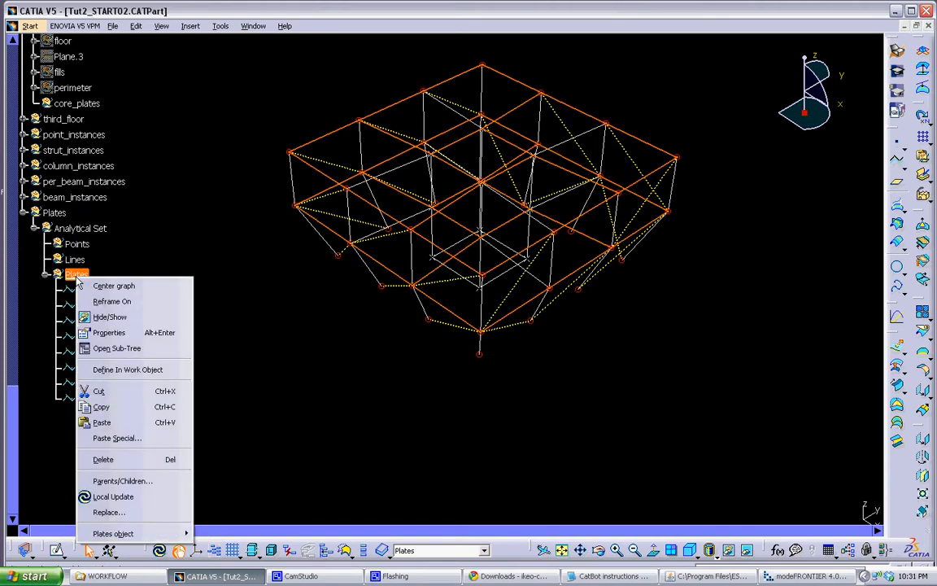
pyautogui.click(122, 369)
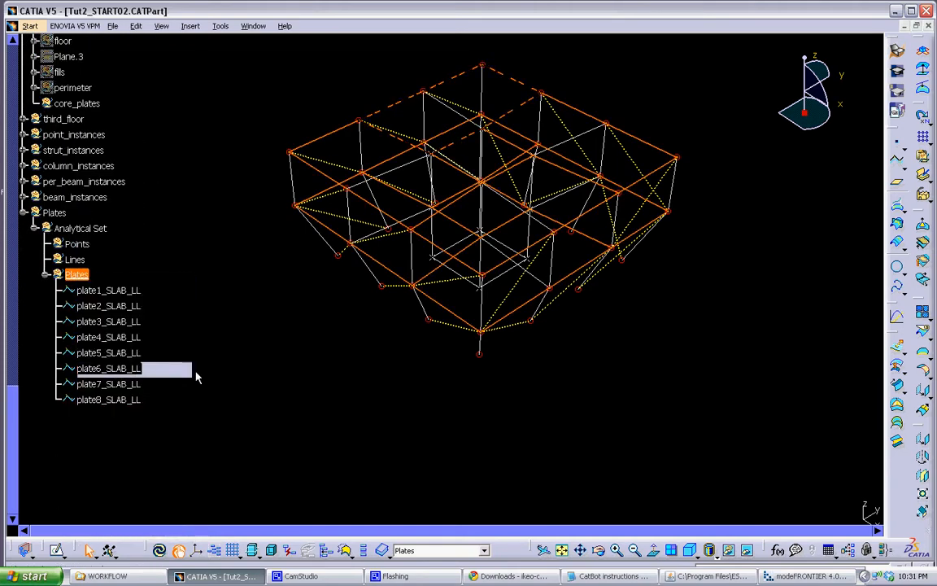
# Step: Outline the corner facade bay between the two floor levels with a closed four-point polyline
pyautogui.click(898, 164)
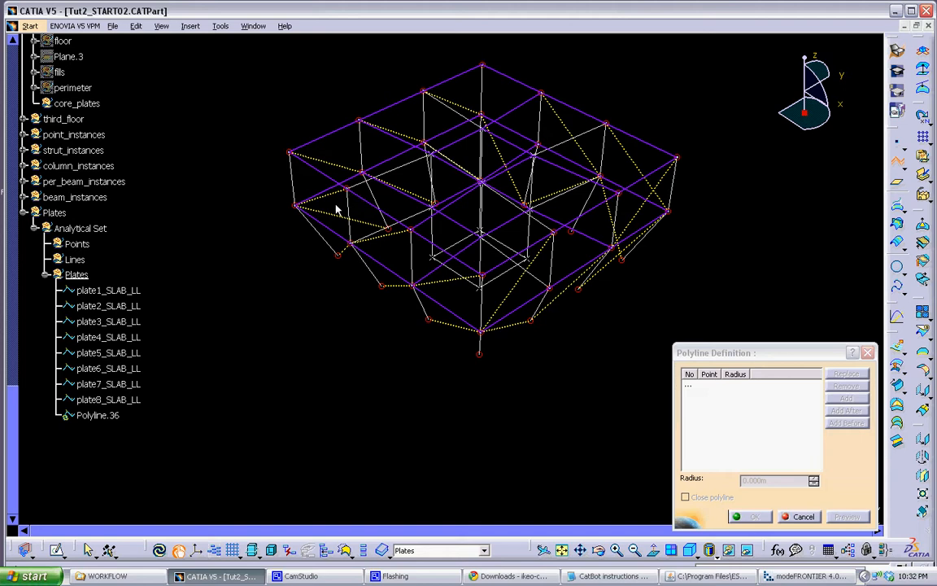
pyautogui.click(295, 208)
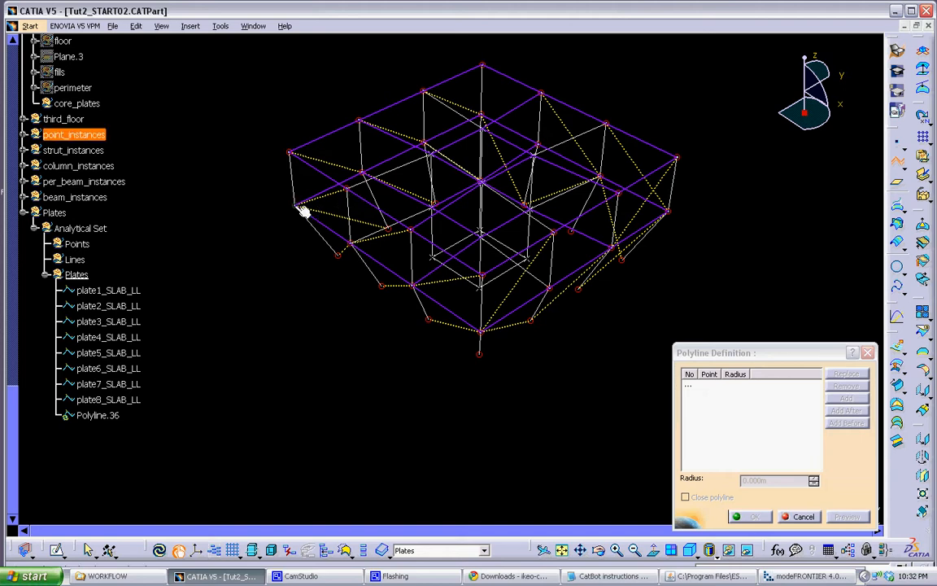
pyautogui.click(350, 243)
pyautogui.click(346, 188)
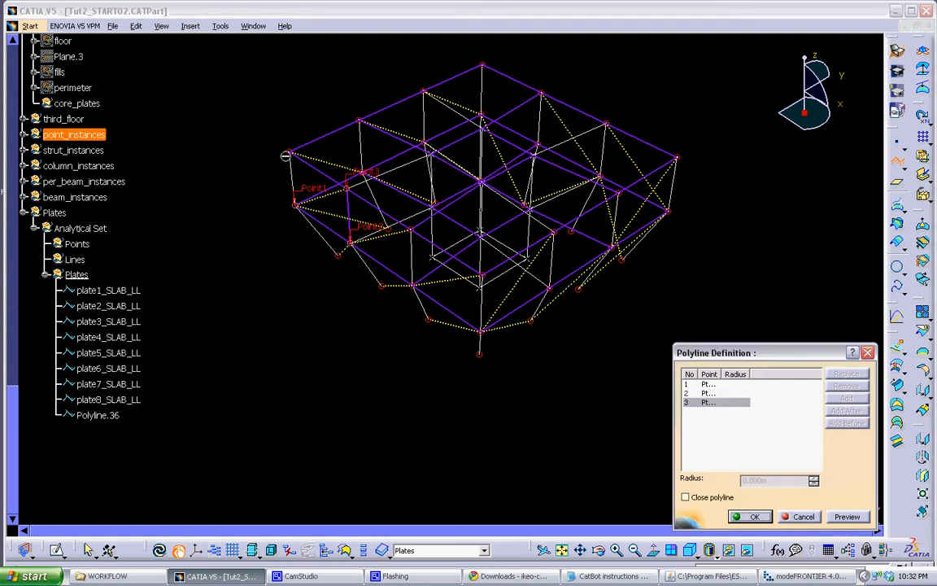
pyautogui.click(290, 151)
pyautogui.click(686, 497)
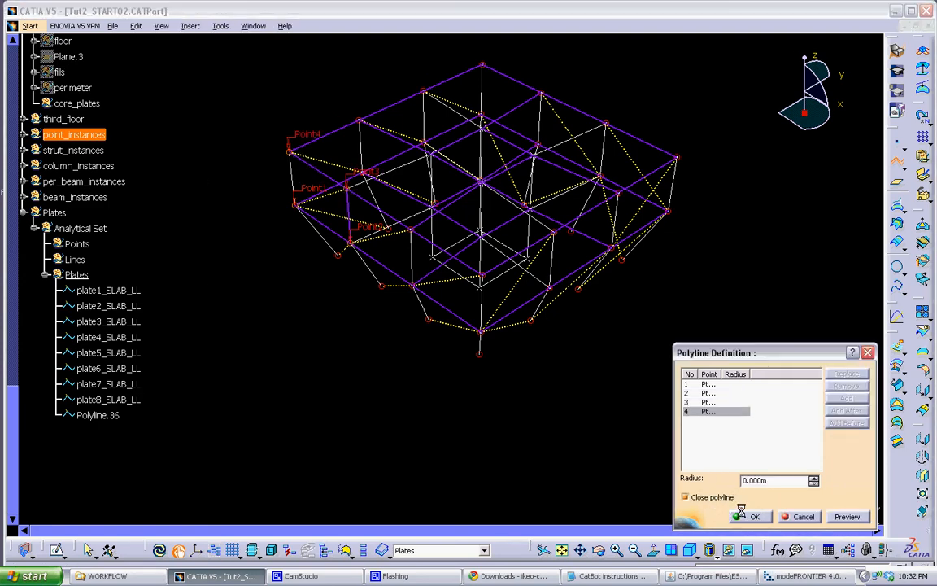
pyautogui.click(750, 516)
# Step: Outline the middle bay of the same facade, beside the corner bay, with a closed four-point polyline between the two floor levels
pyautogui.click(350, 243)
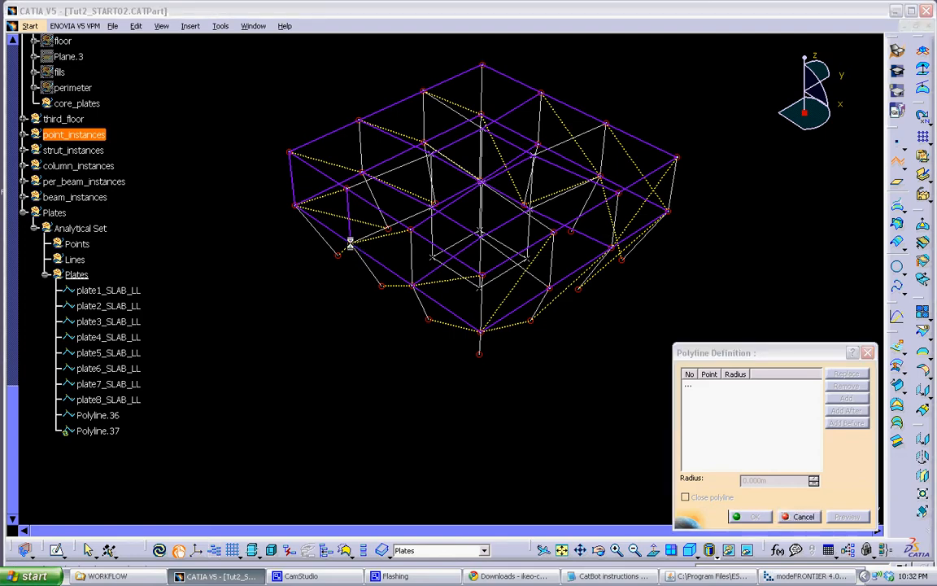
pyautogui.click(413, 284)
pyautogui.click(412, 228)
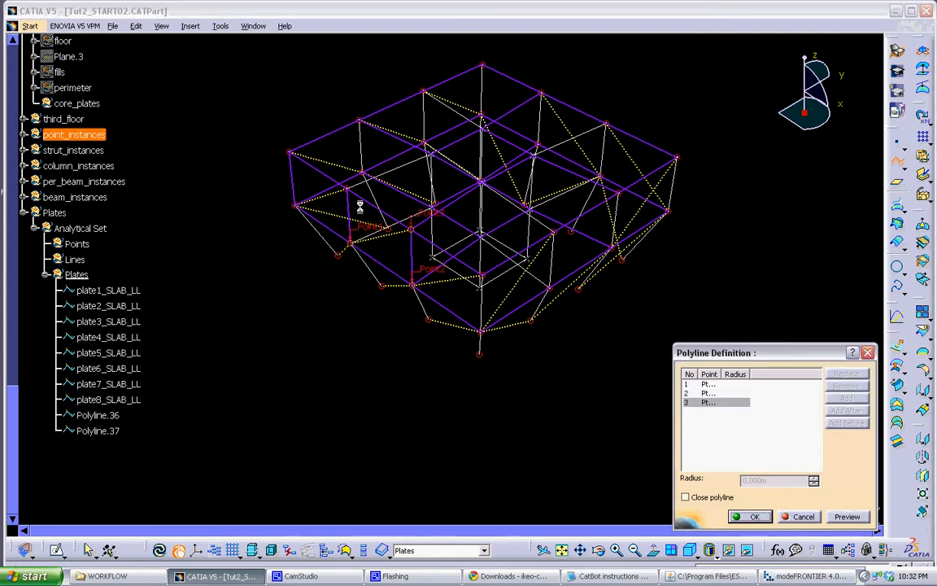
pyautogui.click(348, 188)
pyautogui.click(711, 497)
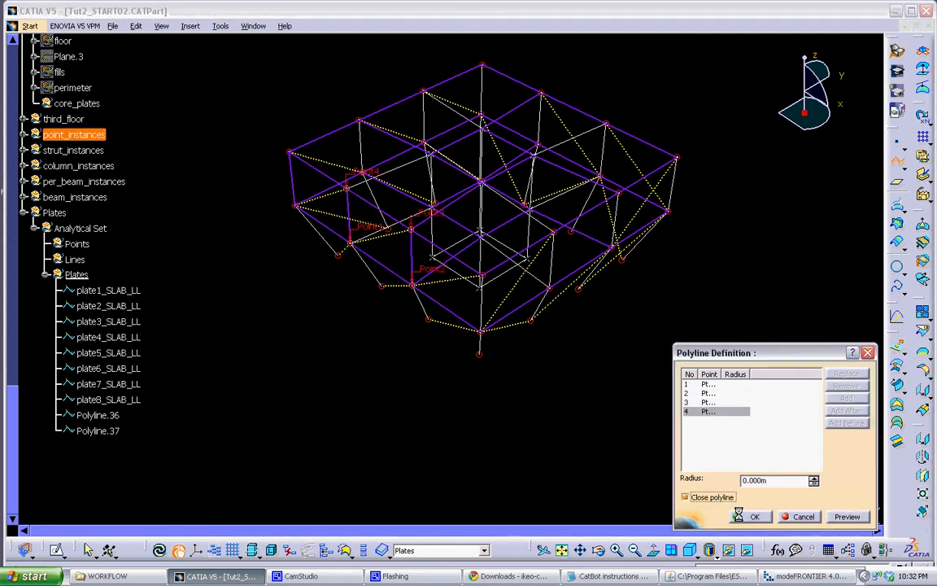
pyautogui.click(751, 517)
# Step: Outline the facade's third bay, ending at the building's front corner, with a closed four-point polyline
pyautogui.click(413, 284)
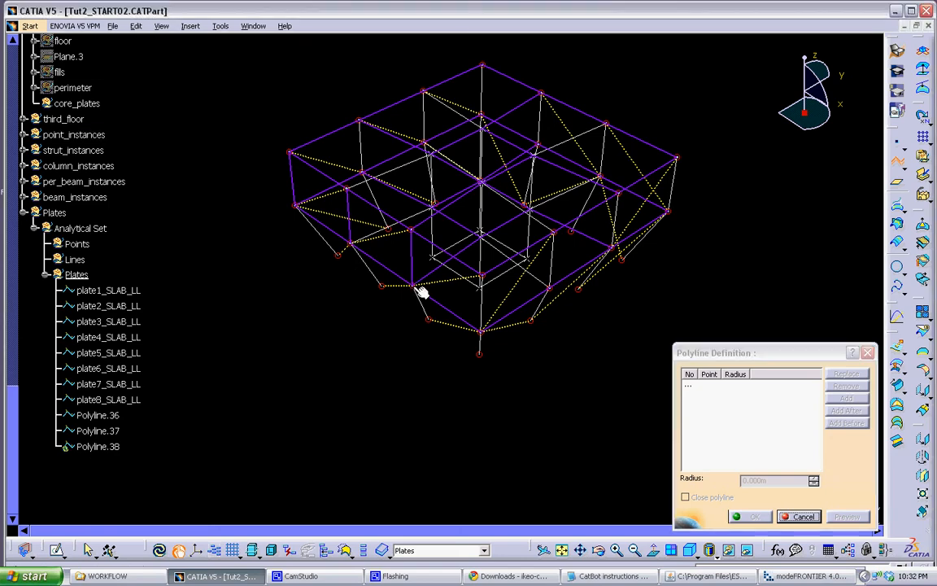
pyautogui.click(482, 329)
pyautogui.click(480, 273)
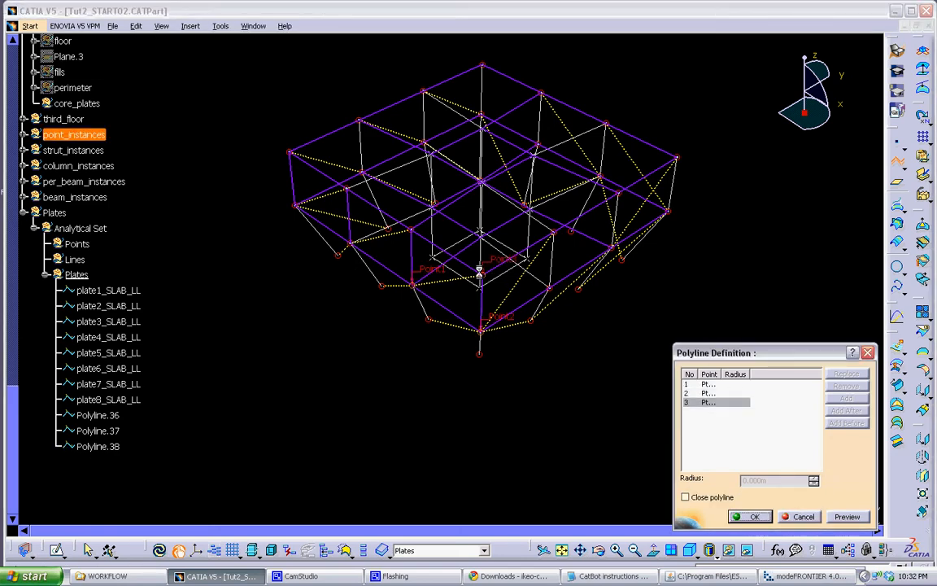
pyautogui.click(413, 231)
pyautogui.click(716, 496)
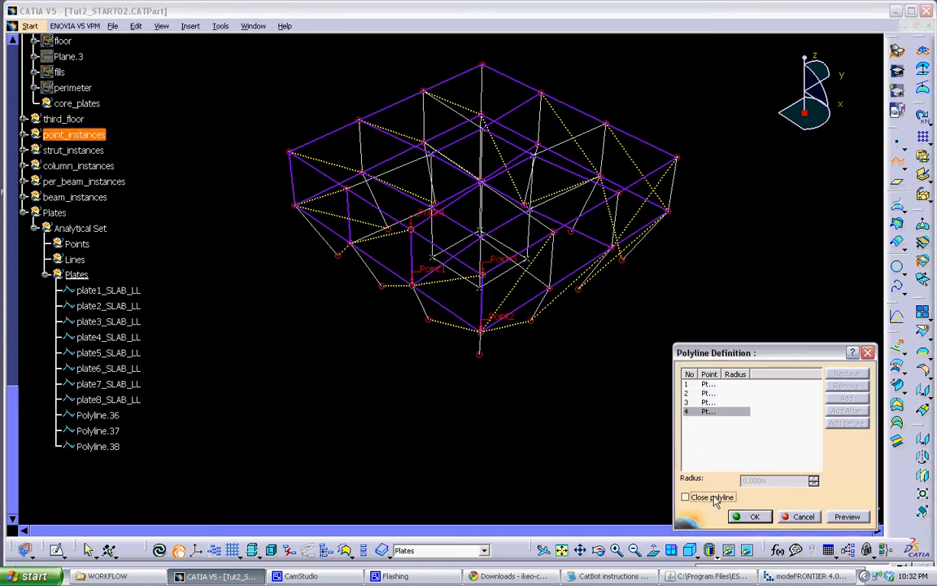
pyautogui.click(750, 516)
# Step: Outline the first bay of the adjacent facade, starting at the front corner, with a closed four-point polyline
pyautogui.click(481, 330)
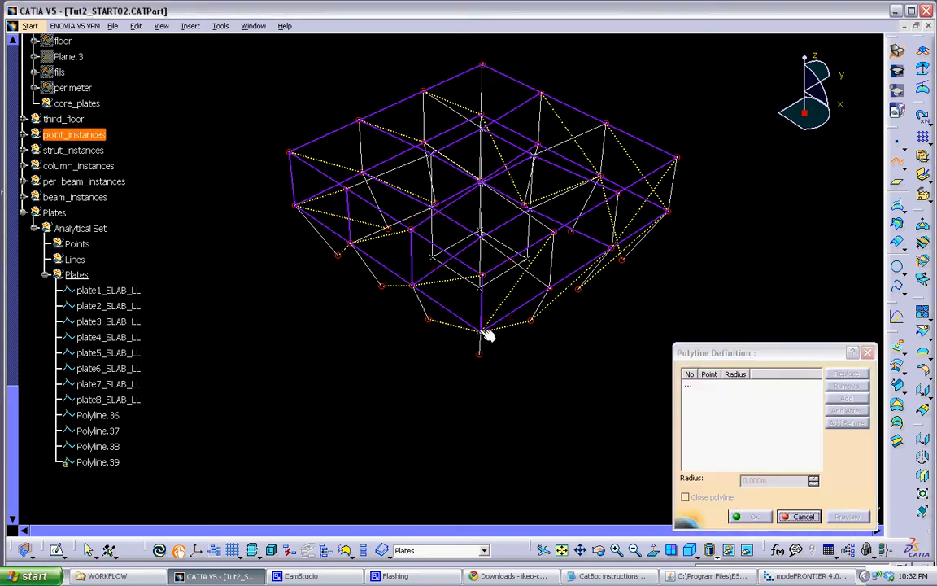
pyautogui.click(550, 288)
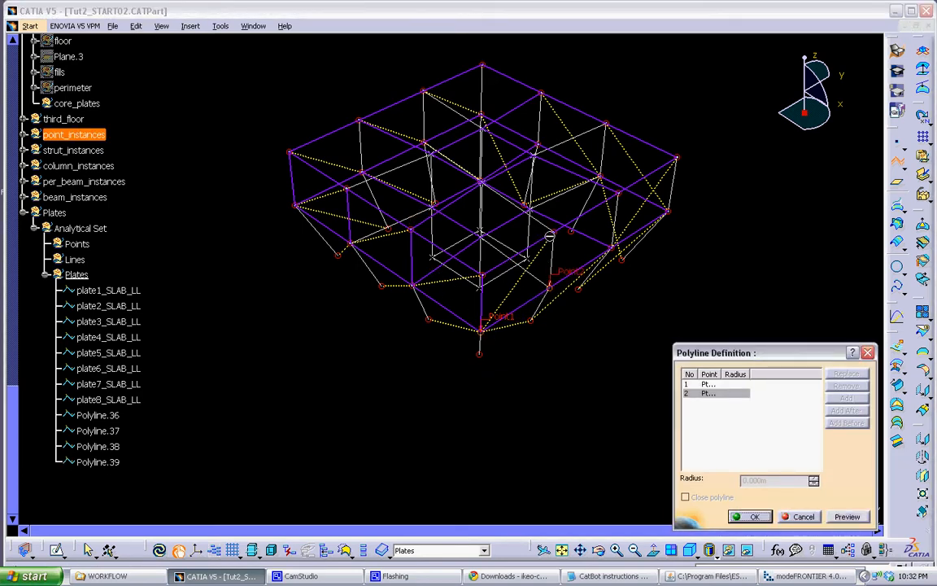
pyautogui.click(554, 231)
pyautogui.click(484, 273)
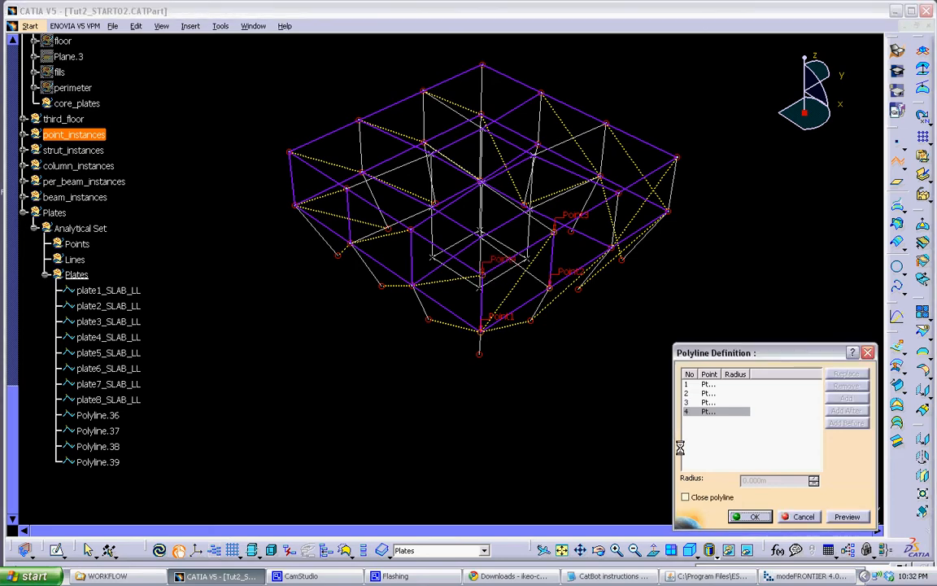
pyautogui.click(748, 517)
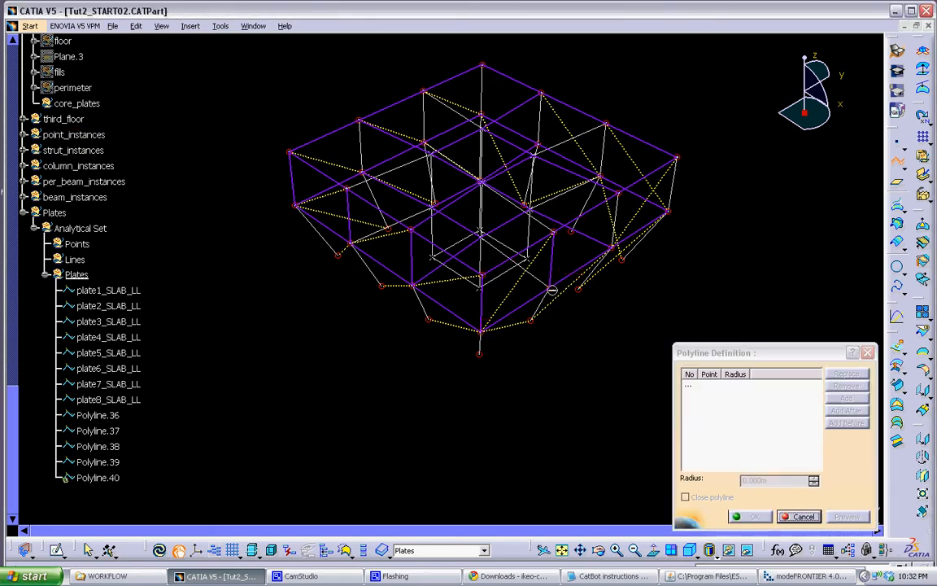
# Step: Outline the middle bay of the adjacent facade with a closed polyline through its two lower and two upper corner points
pyautogui.click(554, 289)
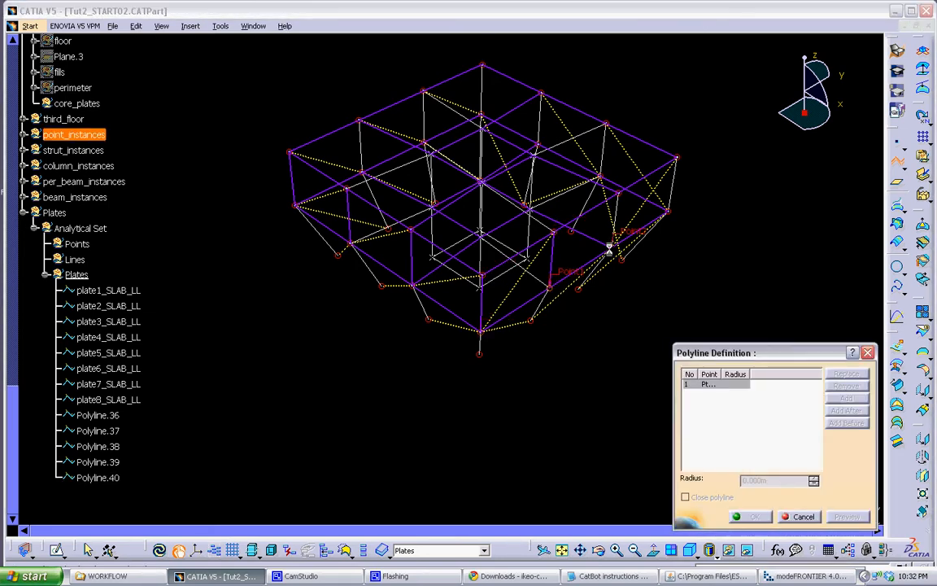
pyautogui.click(613, 236)
pyautogui.click(618, 192)
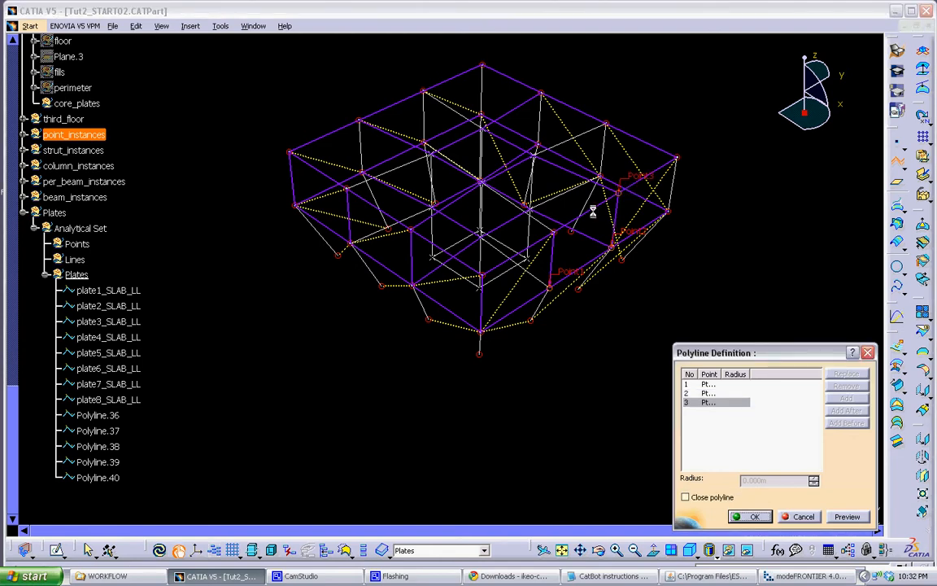
pyautogui.click(685, 496)
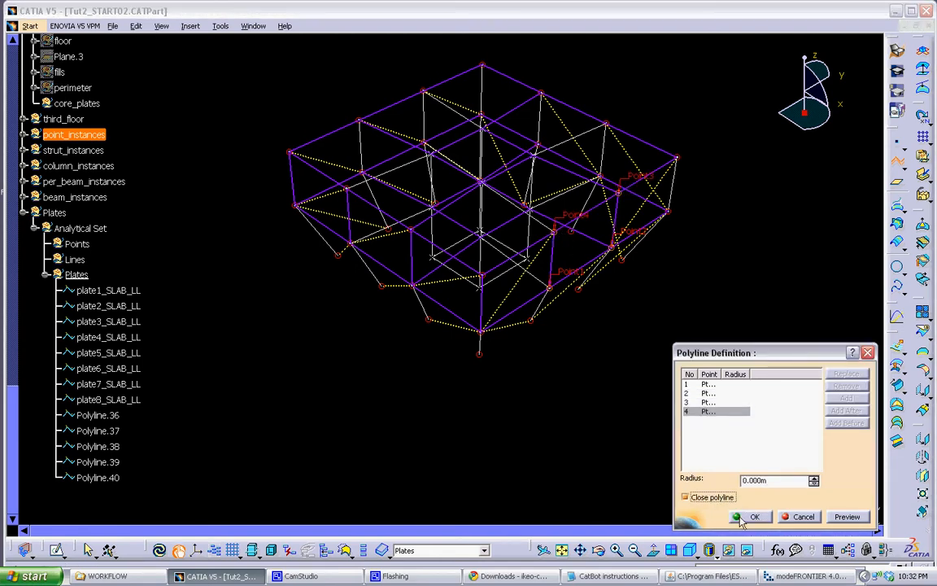
pyautogui.click(748, 517)
# Step: Outline the adjacent facade's last bay at its far corner with a closed four-point polyline and end the Polyline command
pyautogui.click(613, 247)
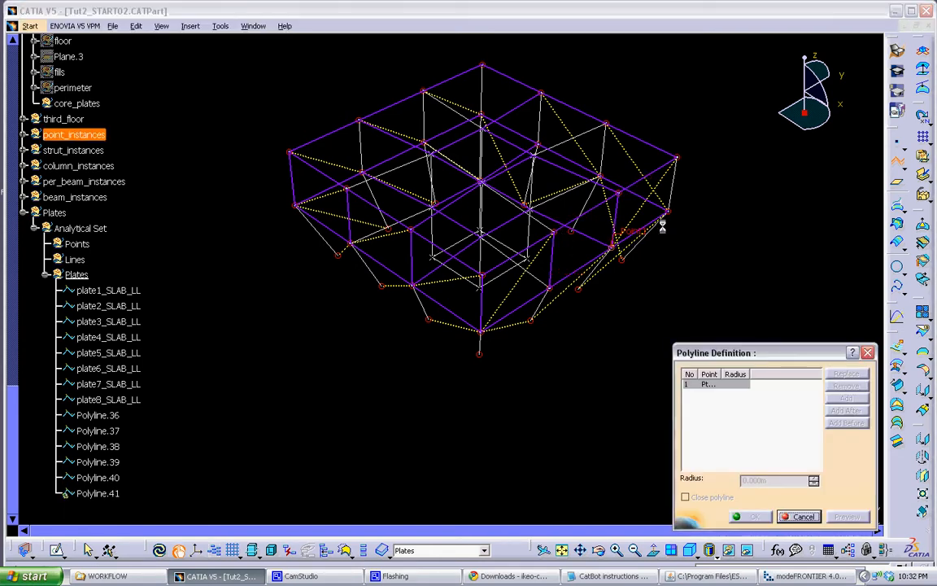
pyautogui.click(668, 210)
pyautogui.click(676, 158)
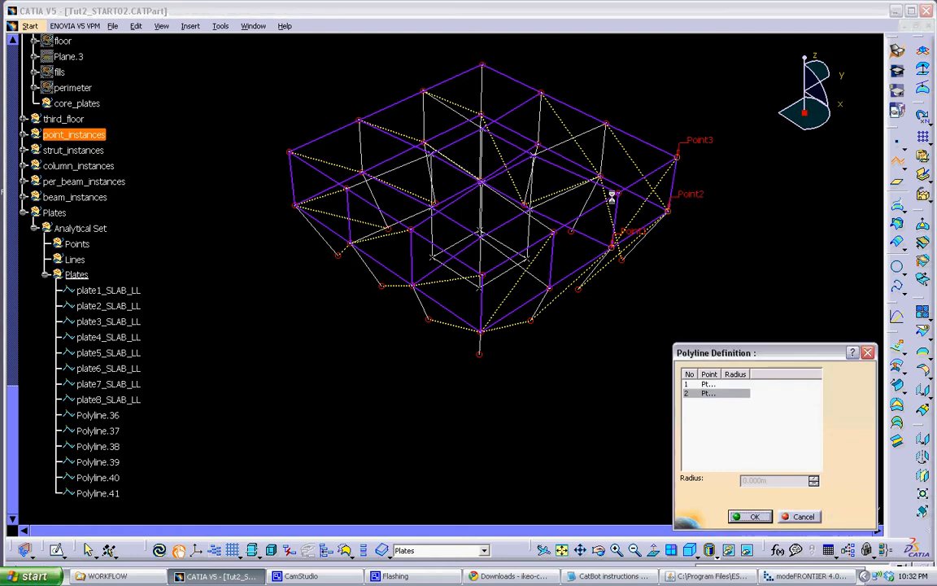
pyautogui.click(618, 192)
pyautogui.click(686, 496)
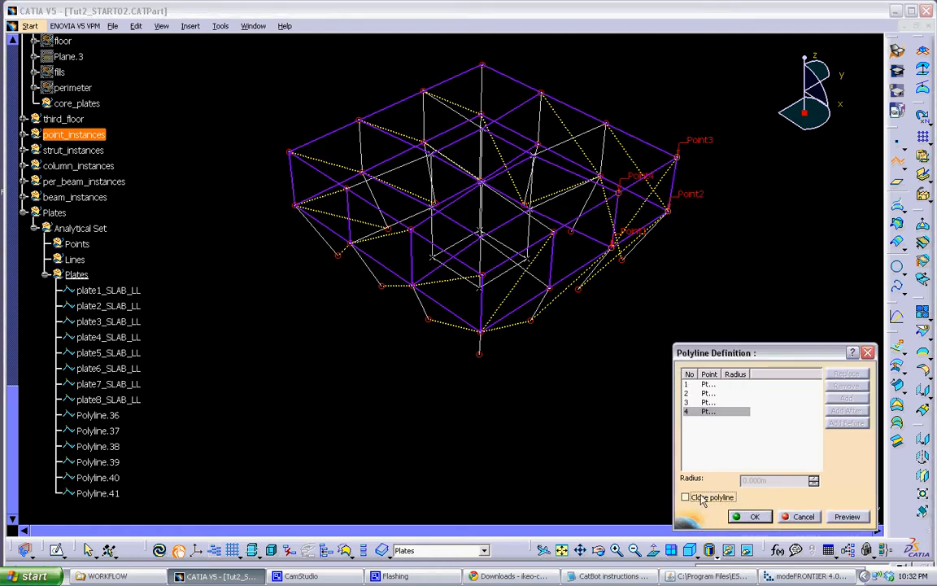
pyautogui.click(744, 516)
pyautogui.click(794, 517)
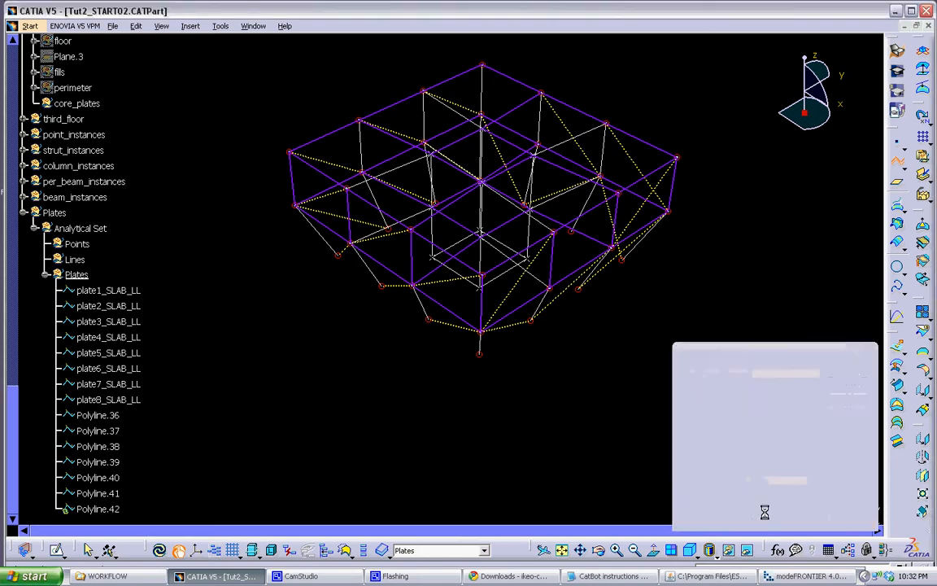
# Step: Open the properties of Polyline.36 and copy the name plate2_PANEL_WL from the CatBot instructions in Notepad
pyautogui.scroll(-1, 179, 382)
pyautogui.click(98, 364)
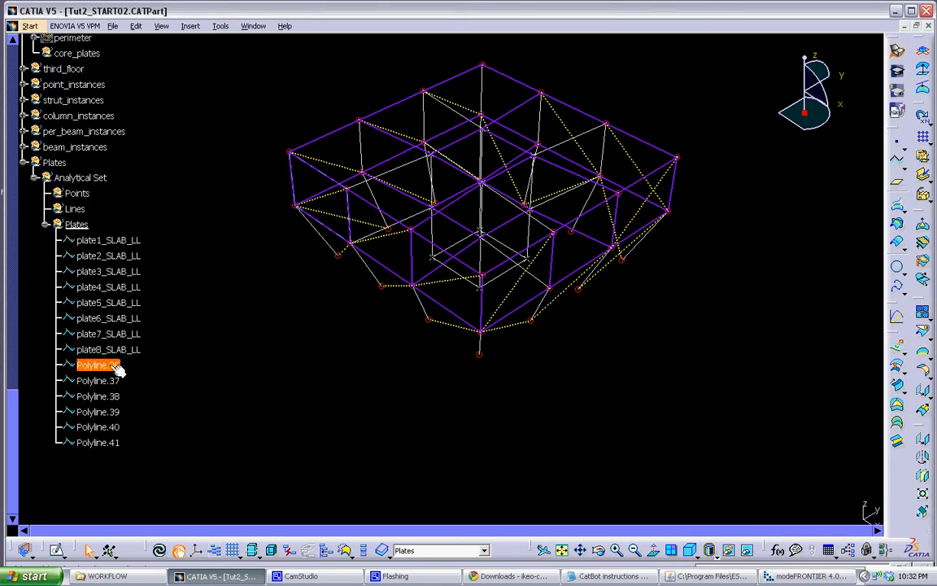
pyautogui.rightClick(101, 364)
pyautogui.click(147, 154)
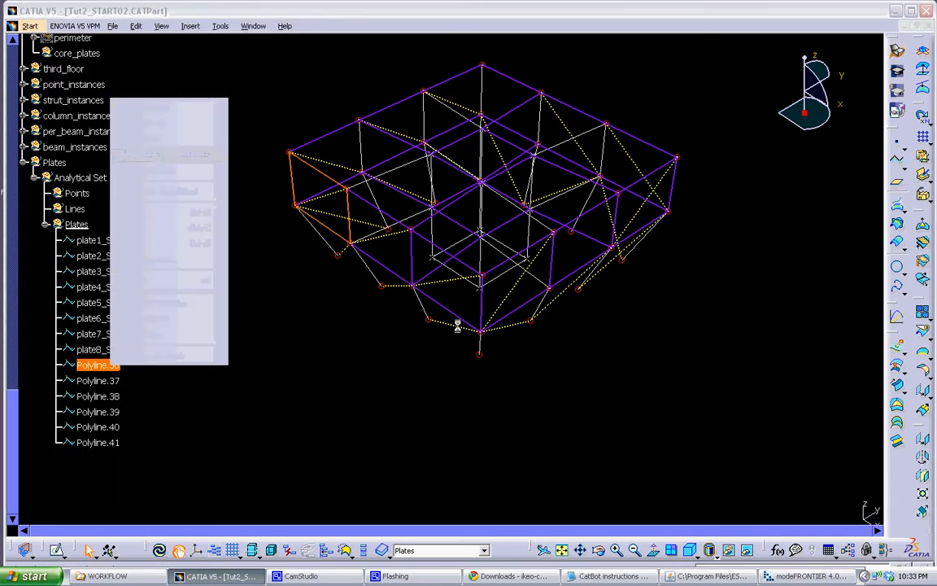
pyautogui.click(610, 576)
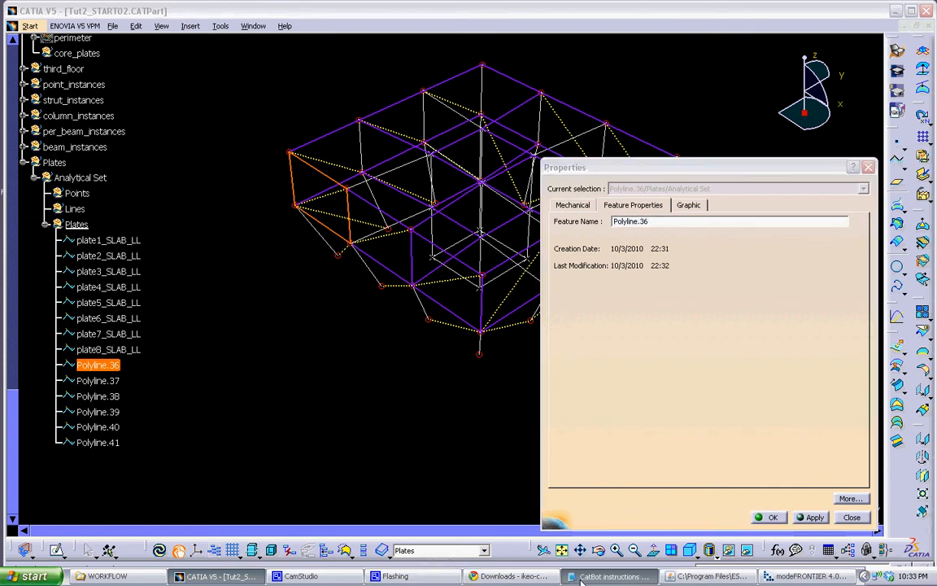
pyautogui.moveTo(200, 306); pyautogui.dragTo(274, 307)
pyautogui.hotkey('ctrl', 'c')
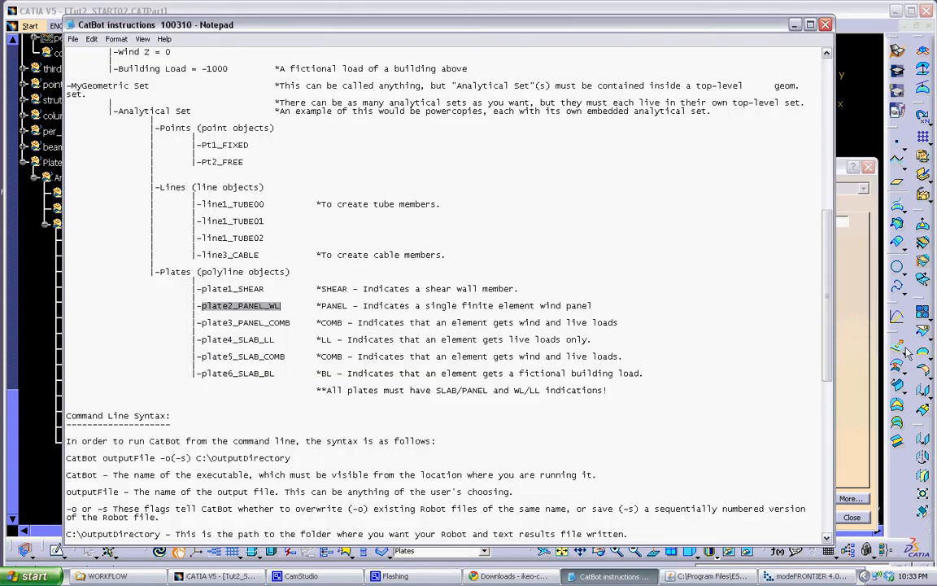
# Step: Return to CATIA and rename Polyline.36 as plate1_PANEL_WL using the copied name as the base
pyautogui.click(856, 356)
pyautogui.hotkey('ctrl', 'v')
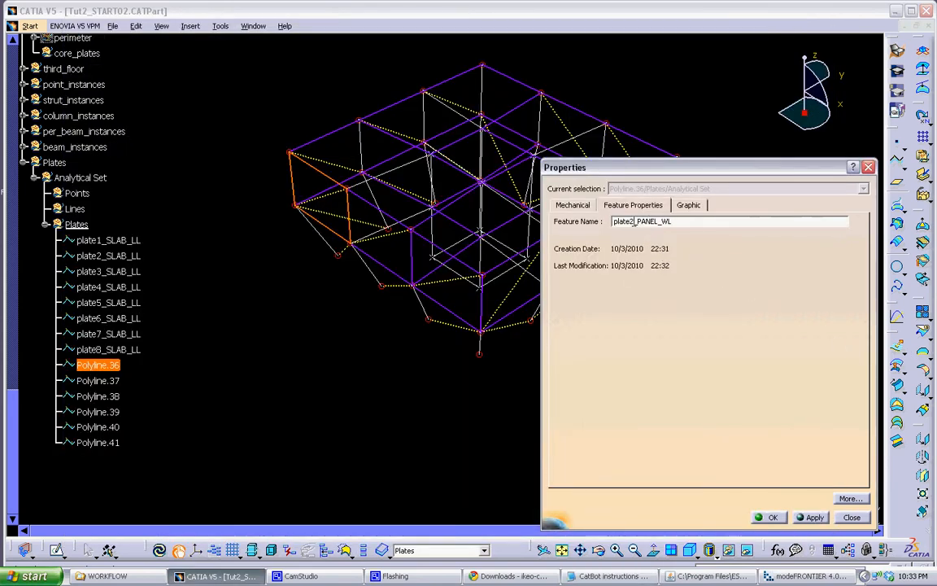
pyautogui.click(769, 518)
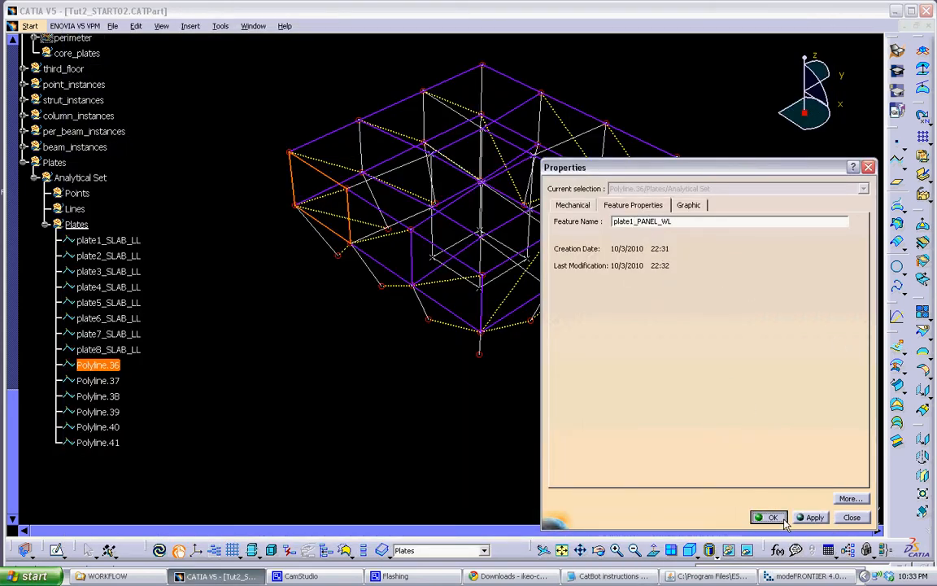
# Step: Rename Polyline.37 in the Plates set as plate2_PANEL_WL
pyautogui.rightClick(126, 381)
pyautogui.click(159, 161)
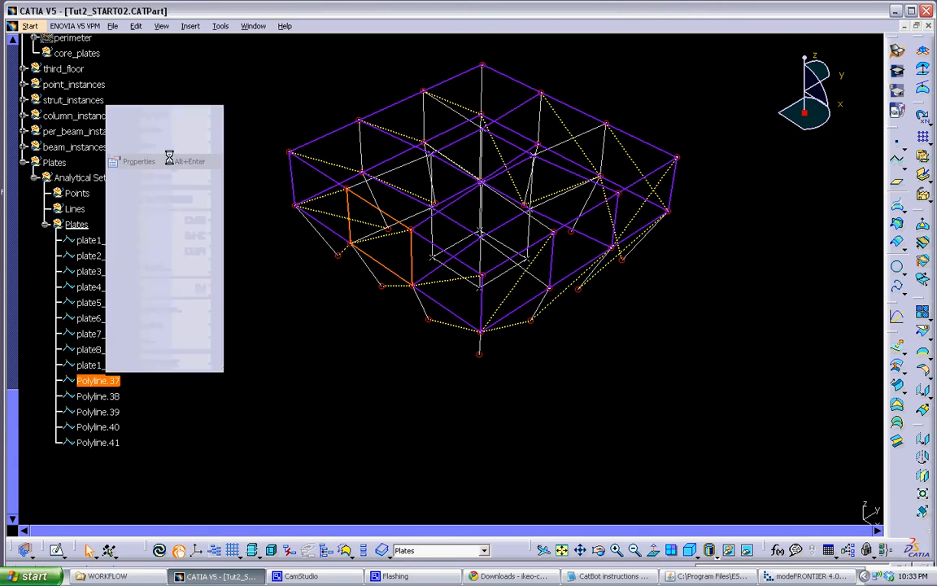
pyautogui.hotkey('ctrl', 'v')
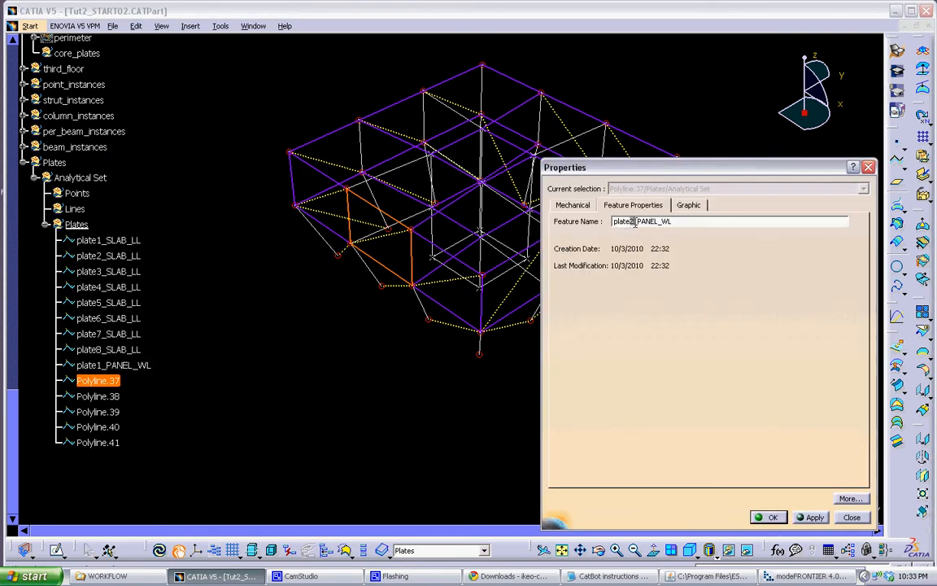
pyautogui.click(769, 517)
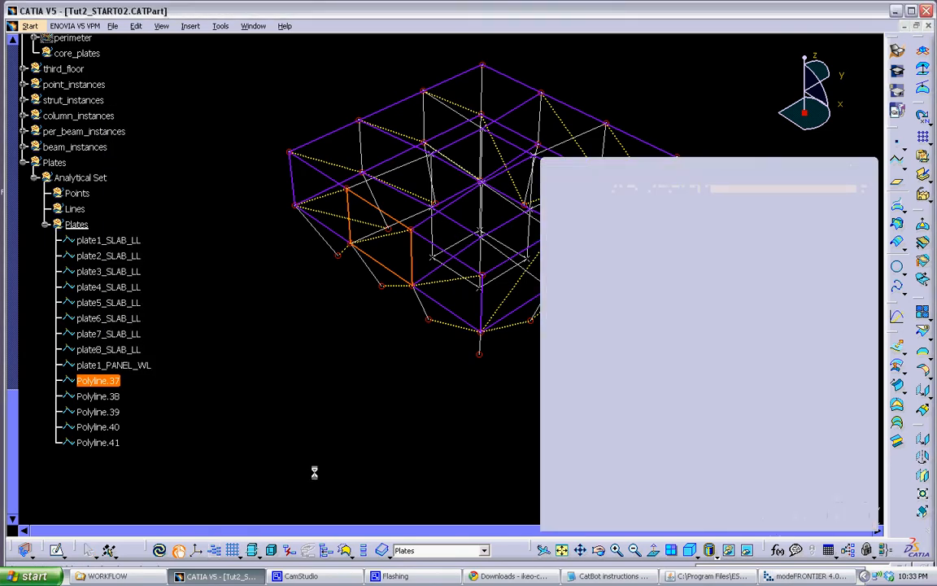
# Step: Rename Polyline.38 in the Plates set as plate3_PANEL_WL
pyautogui.rightClick(94, 396)
pyautogui.click(159, 168)
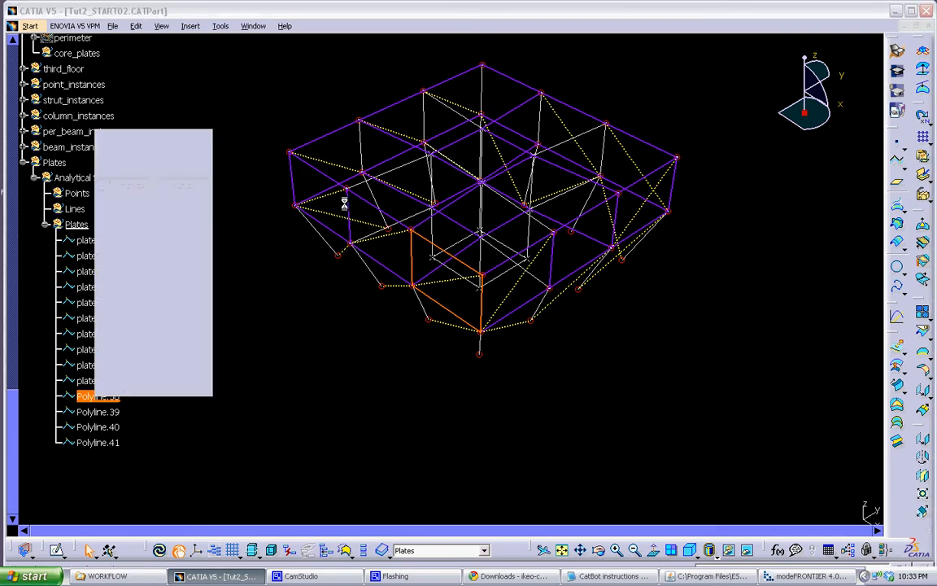
pyautogui.hotkey('ctrl', 'v')
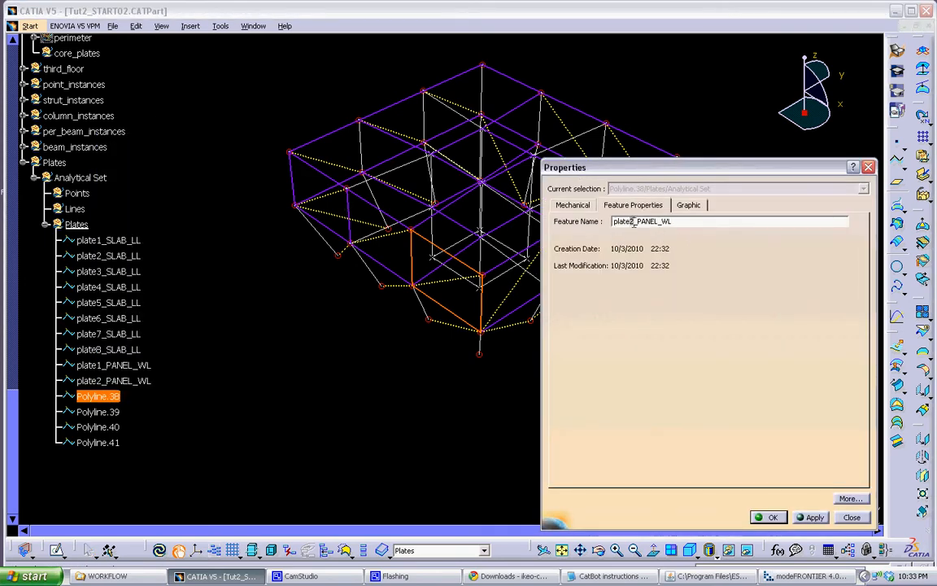
pyautogui.click(758, 518)
# Step: Rename Polyline.39 in the Plates set as plate4_PANEL_WL
pyautogui.rightClick(98, 412)
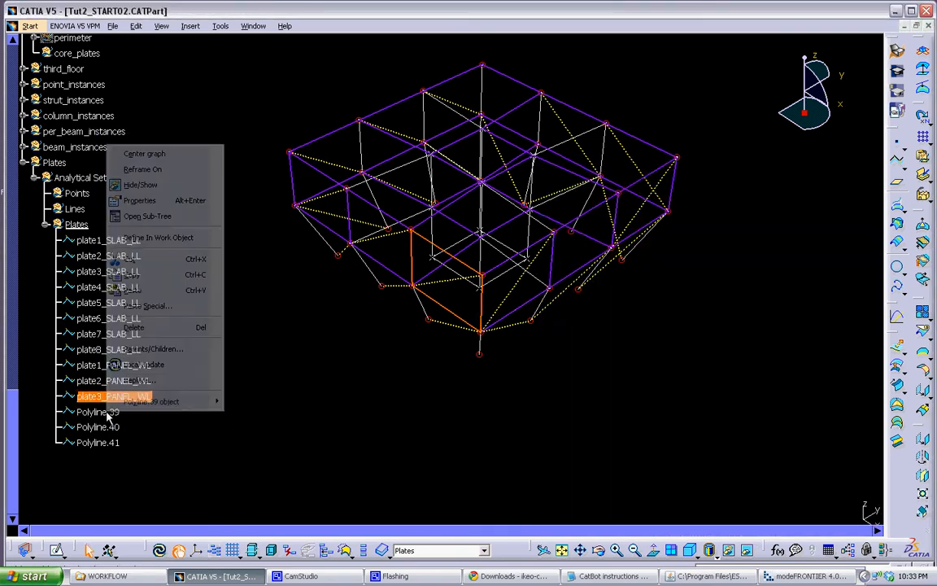
pyautogui.click(140, 200)
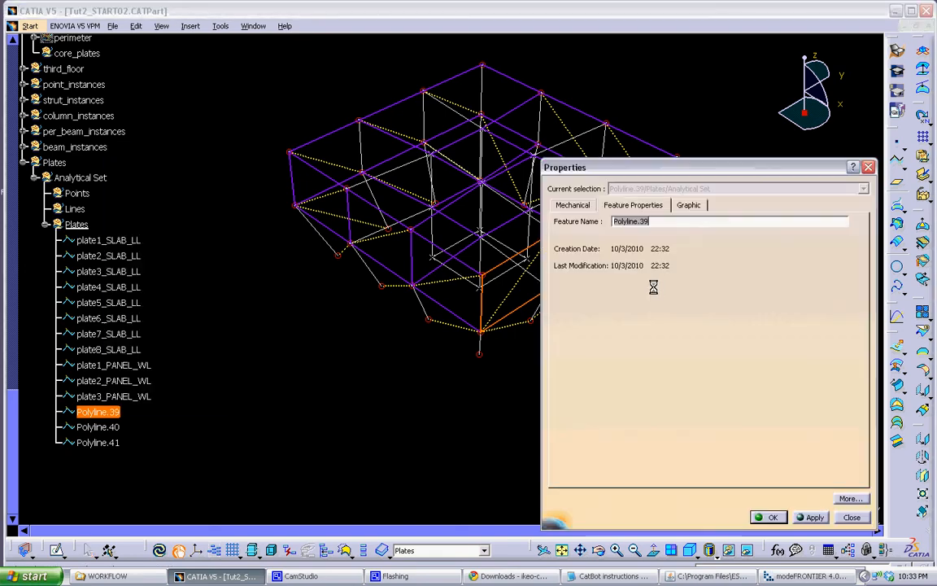
pyautogui.hotkey('ctrl', 'v')
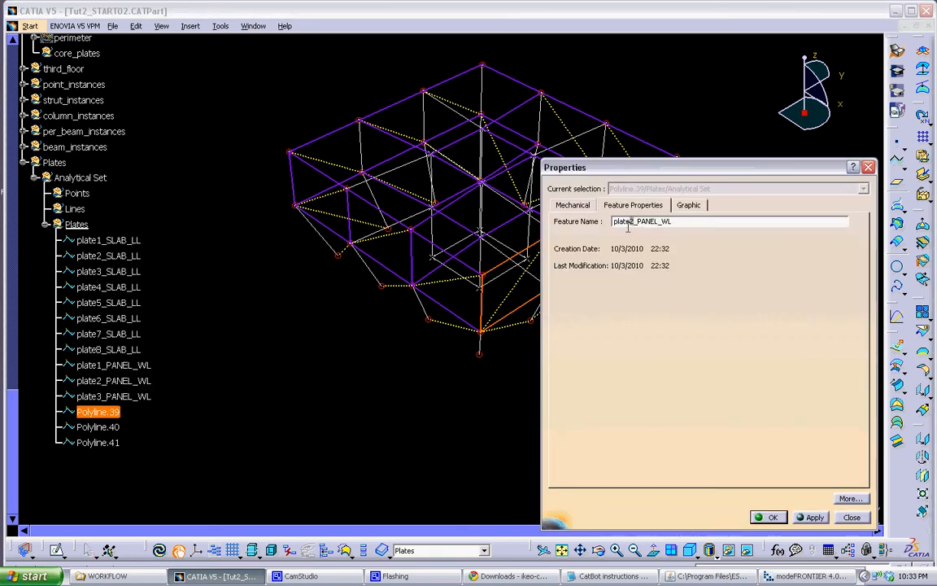
pyautogui.click(631, 223)
pyautogui.press('BackSpace')
pyautogui.write('4')
pyautogui.click(769, 517)
# Step: Rename Polyline.40 in the Plates set as plate5_PANEL_WL
pyautogui.click(96, 427)
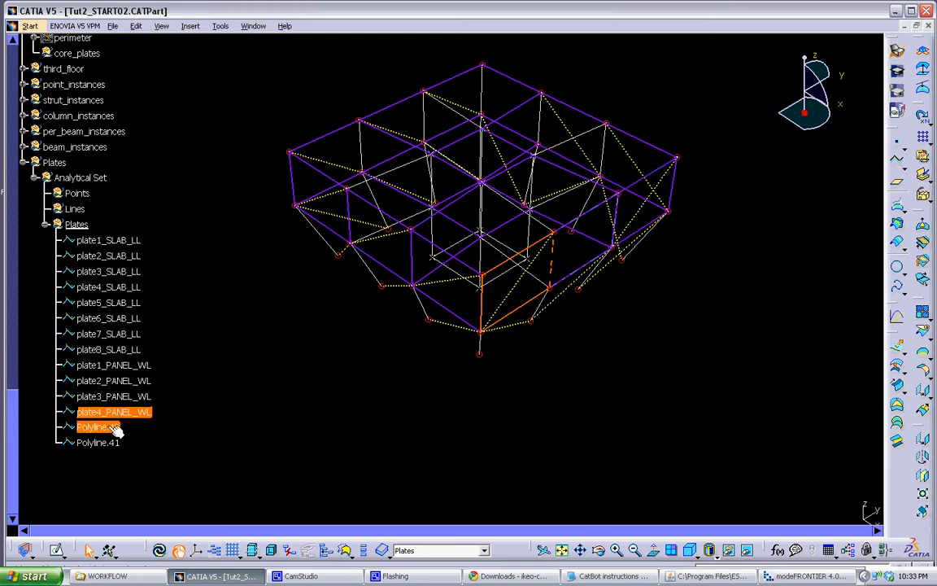
pyautogui.rightClick(110, 427)
pyautogui.click(143, 214)
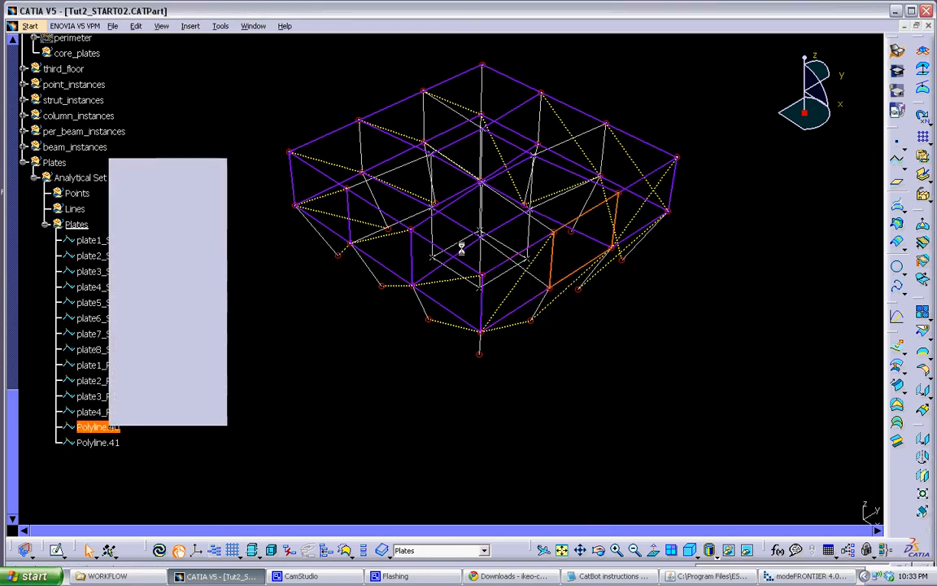
pyautogui.hotkey('ctrl', 'v')
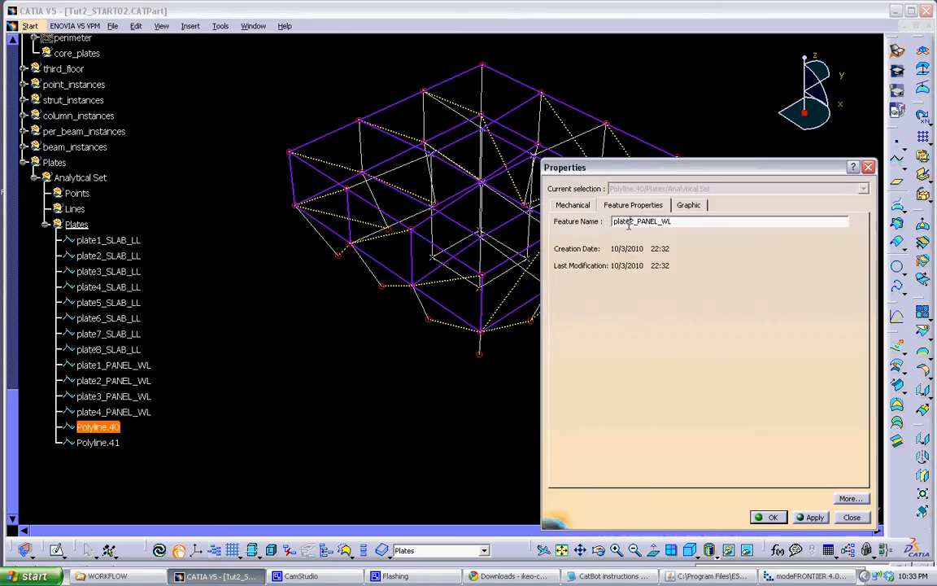
pyautogui.write('5')
pyautogui.click(769, 518)
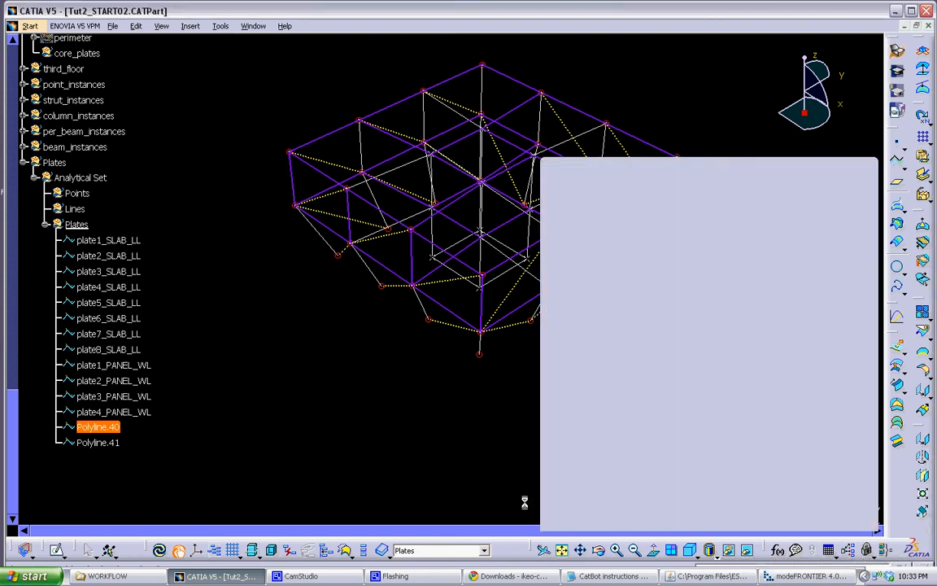
# Step: Rename Polyline.41 in the Plates set as plate6_PANEL_WL
pyautogui.click(122, 442)
pyautogui.rightClick(122, 442)
pyautogui.click(149, 229)
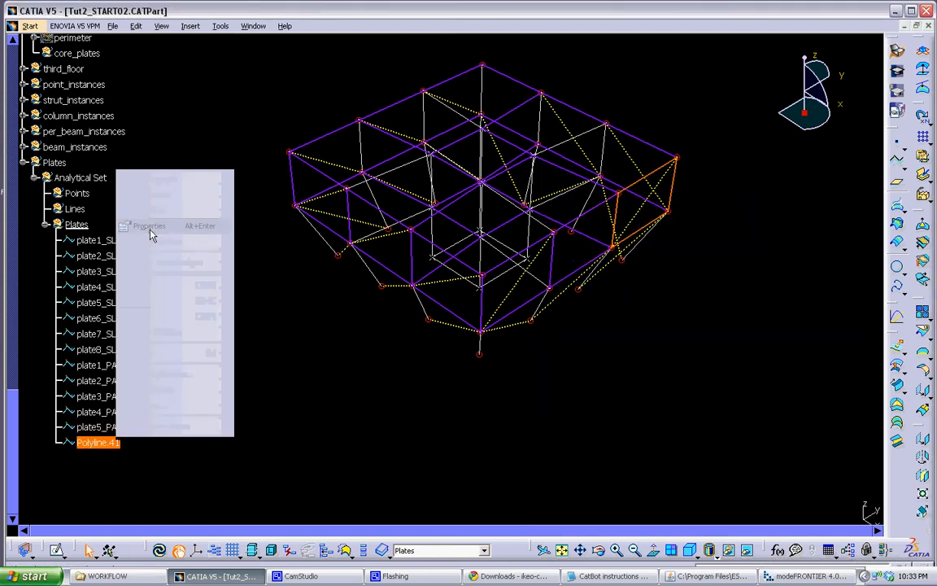
pyautogui.write('plate2_PANEL_WL')
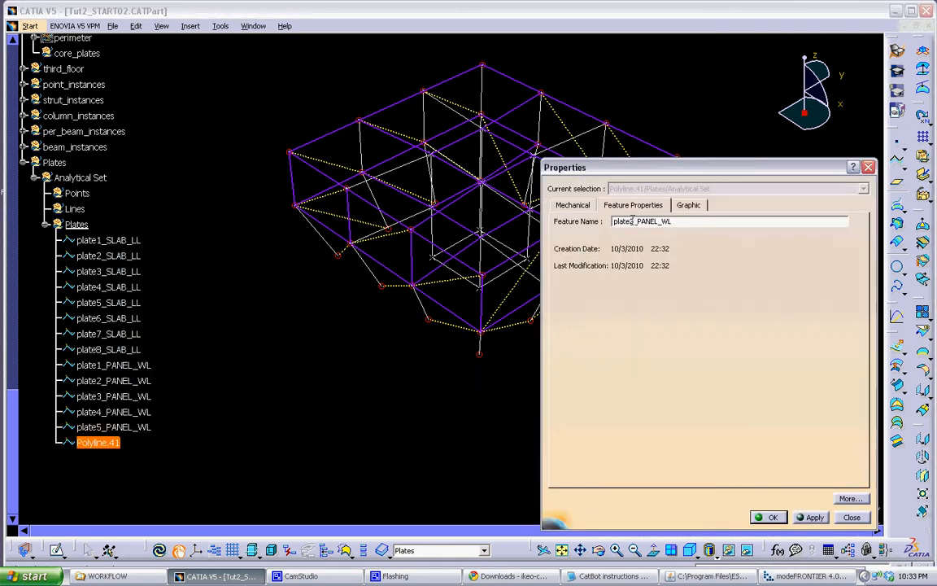
pyautogui.moveTo(631, 221); pyautogui.dragTo(638, 221)
pyautogui.write('6')
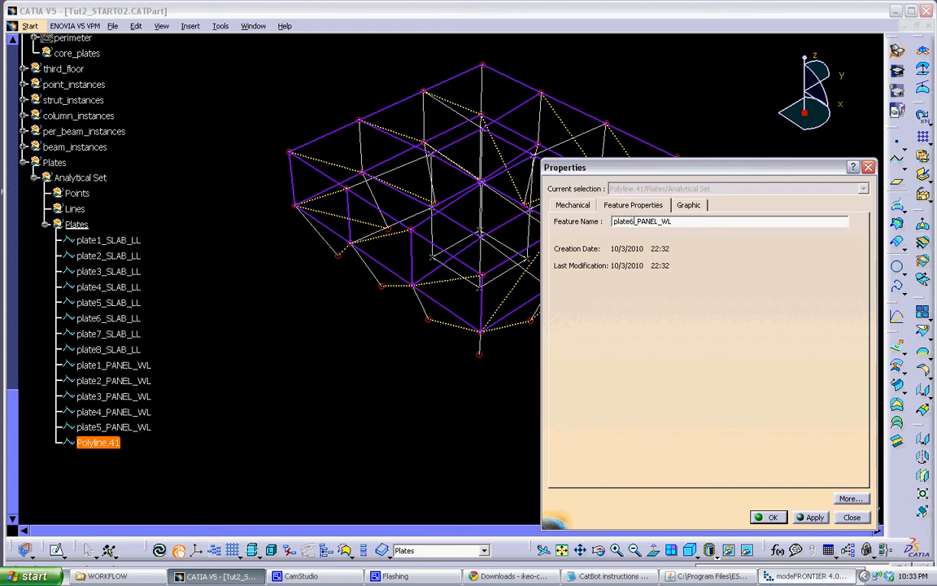
pyautogui.click(769, 517)
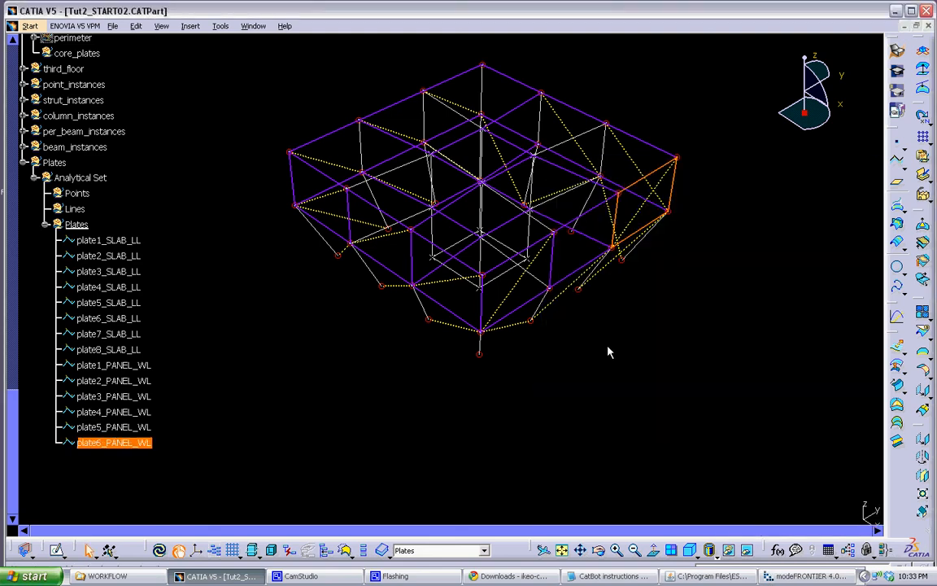
pyautogui.click(540, 362)
pyautogui.moveTo(580, 366); pyautogui.dragTo(472, 410, button='middle')
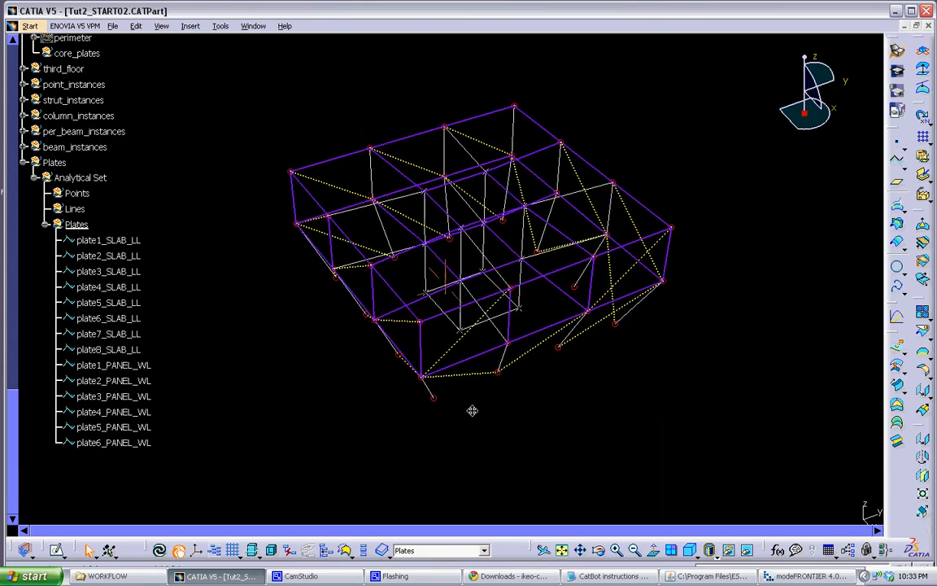
pyautogui.click(300, 576)
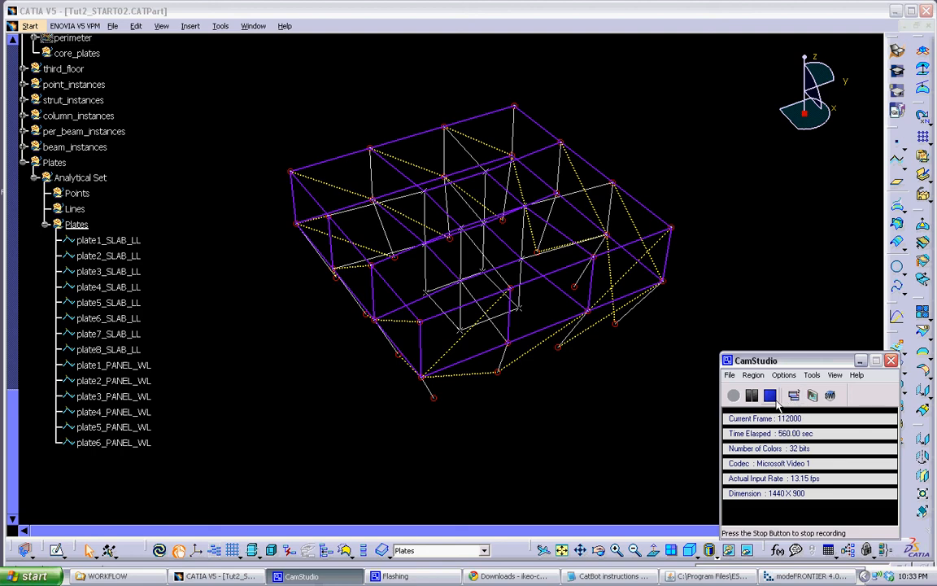